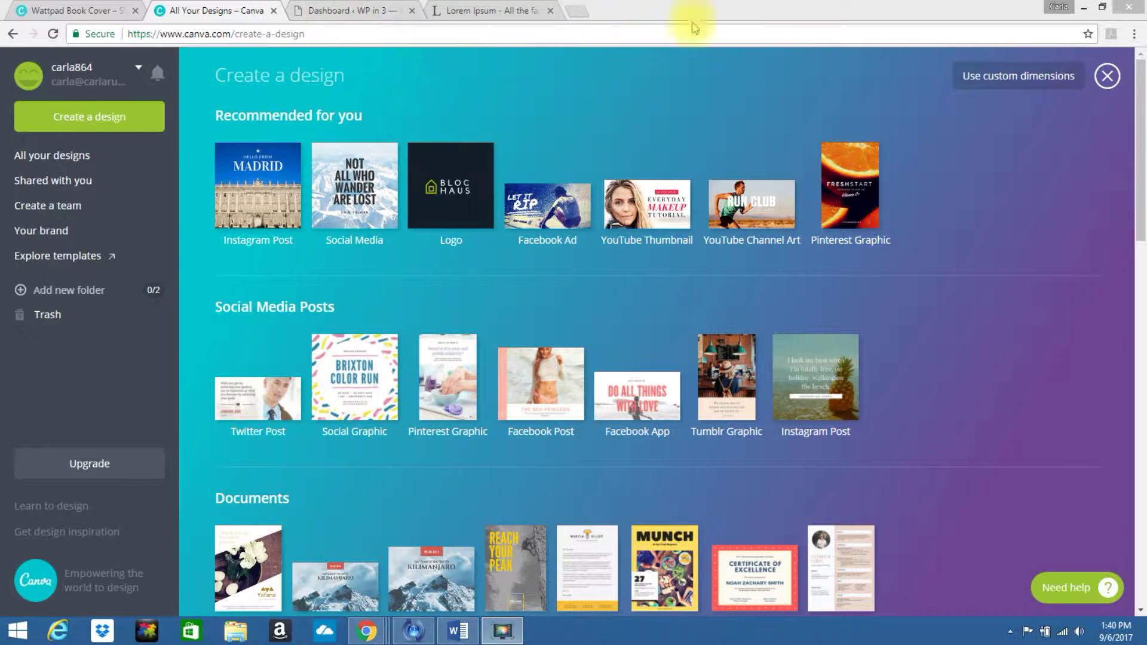
- Dismiss the browser's right-click menu on Canva's Create a design page
{"action": "right_click", "coordinate": [1139, 160]}
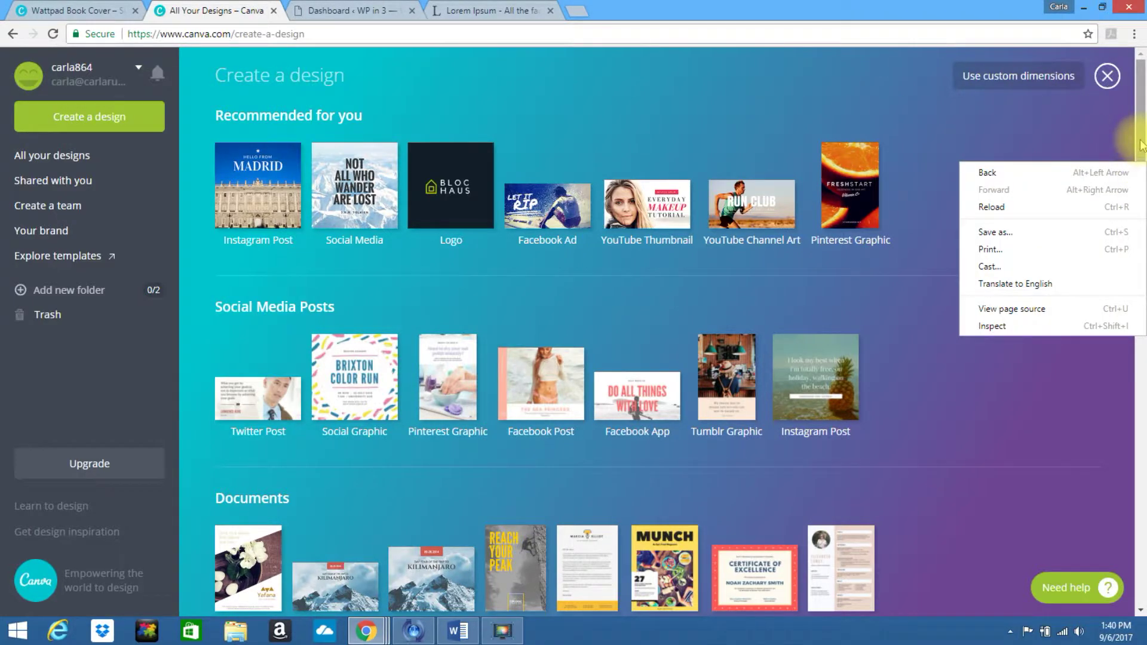
{"action": "left_click", "coordinate": [1141, 145]}
- Start a 512 x 800 px Wattpad Book Cover and apply the 'the dark days of rose' layout
{"action": "left_click_drag", "start_coordinate": [1141, 145], "coordinate": [1138, 245]}
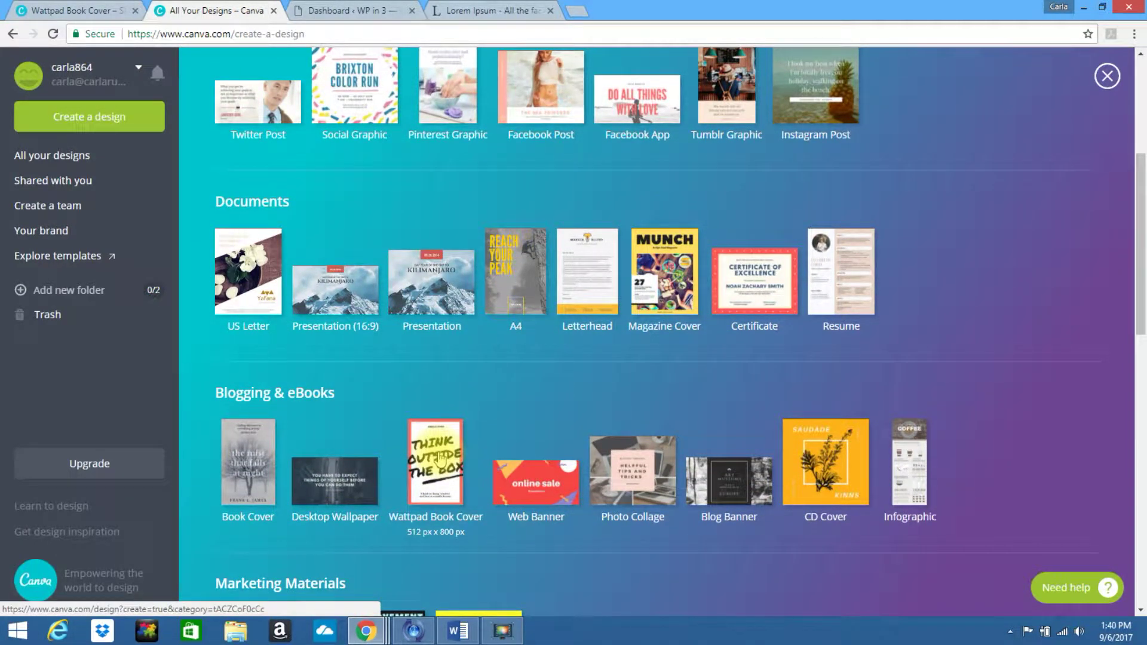
{"action": "left_click", "coordinate": [440, 460]}
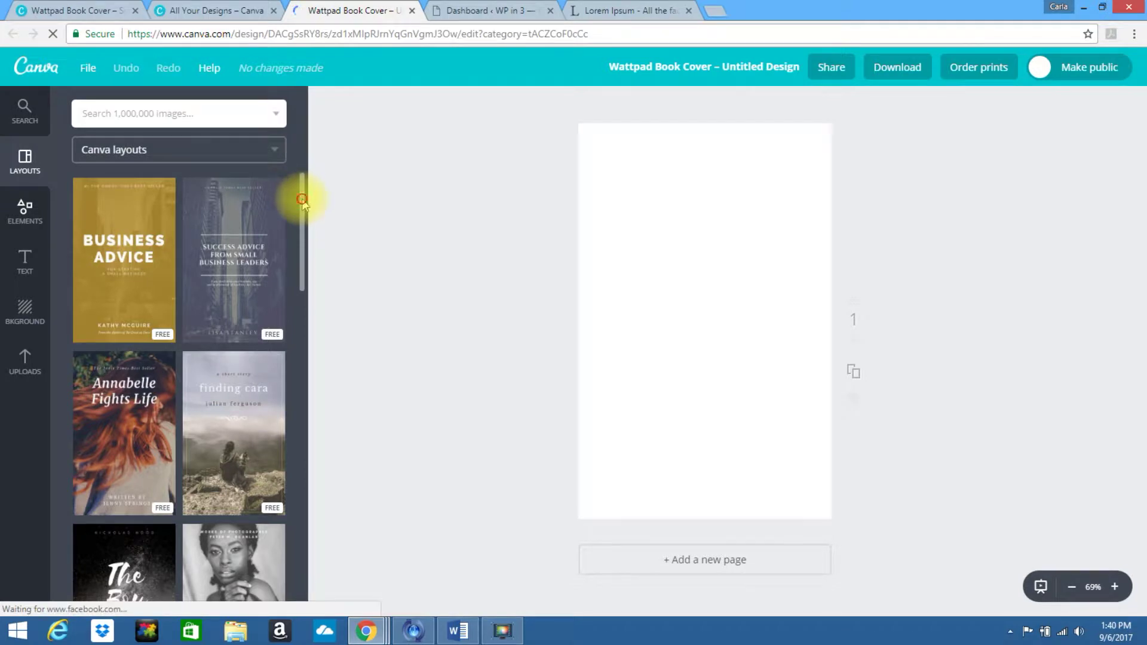
{"action": "left_click_drag", "start_coordinate": [303, 196], "coordinate": [300, 350]}
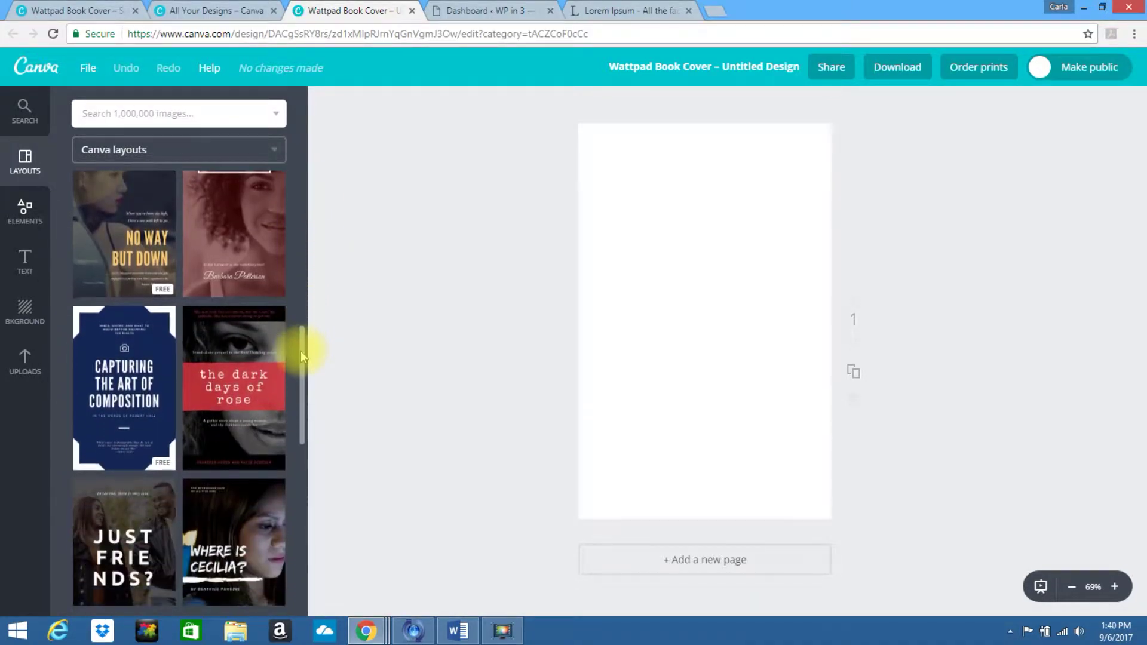
{"action": "left_click", "coordinate": [257, 419]}
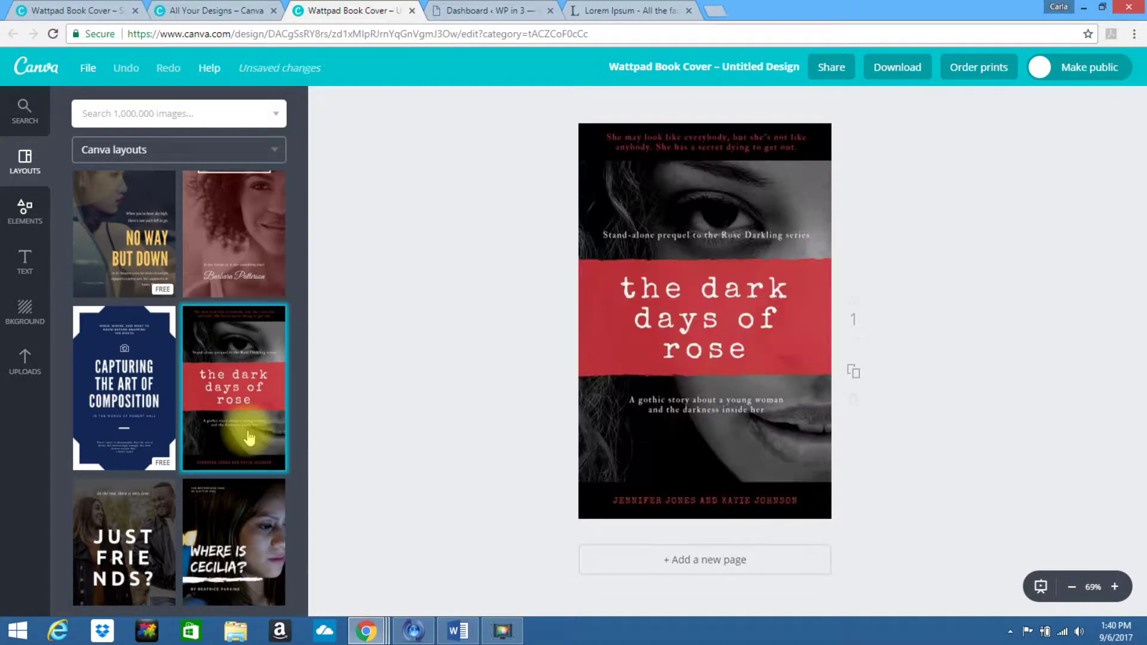
- Replace the top tagline with 'Don't be a blank space in an online world' and color it white
{"action": "left_click", "coordinate": [647, 143]}
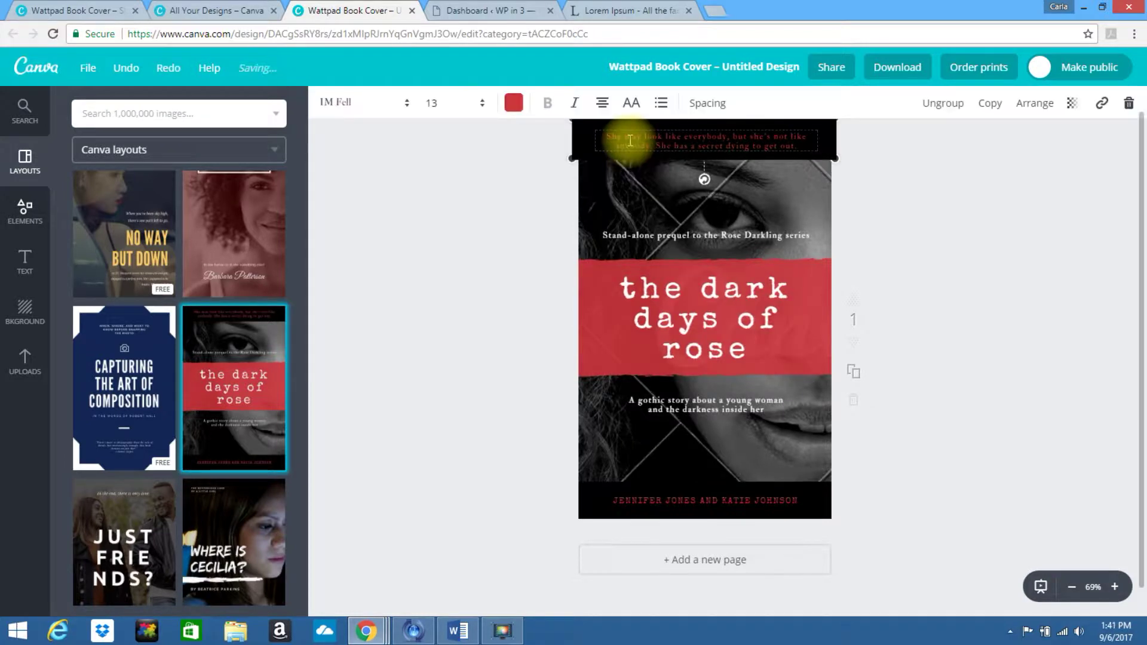
{"action": "left_click", "coordinate": [632, 140]}
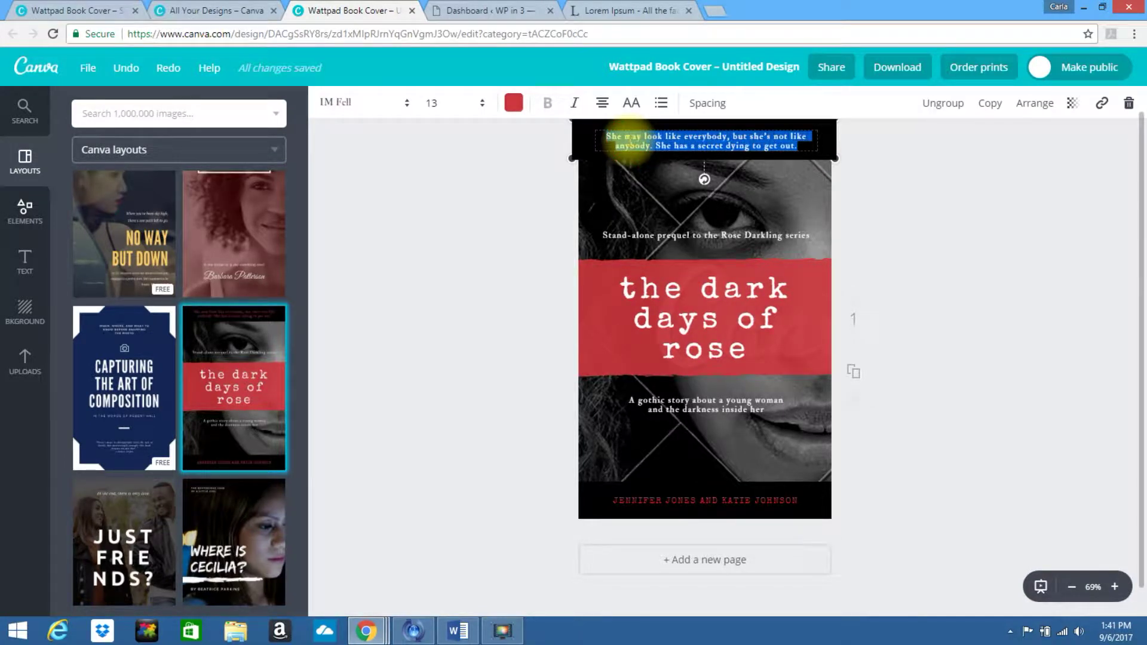
{"action": "type", "text": "Don't be a blan"}
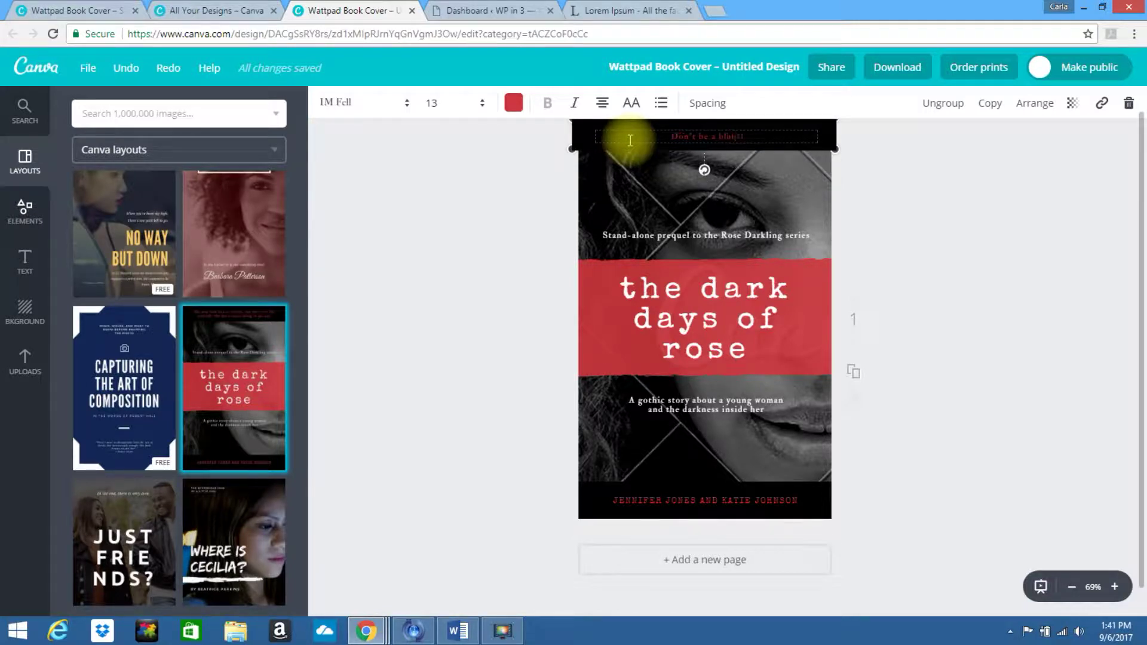
{"action": "type", "text": "k space in an online world"}
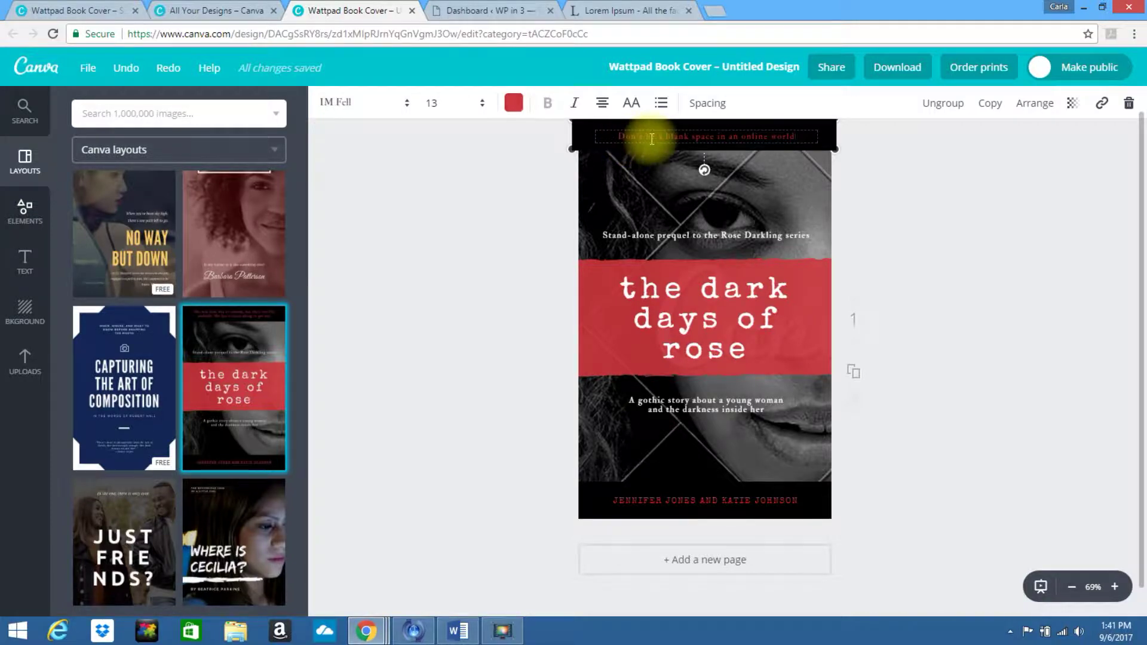
{"action": "triple_click", "coordinate": [651, 140]}
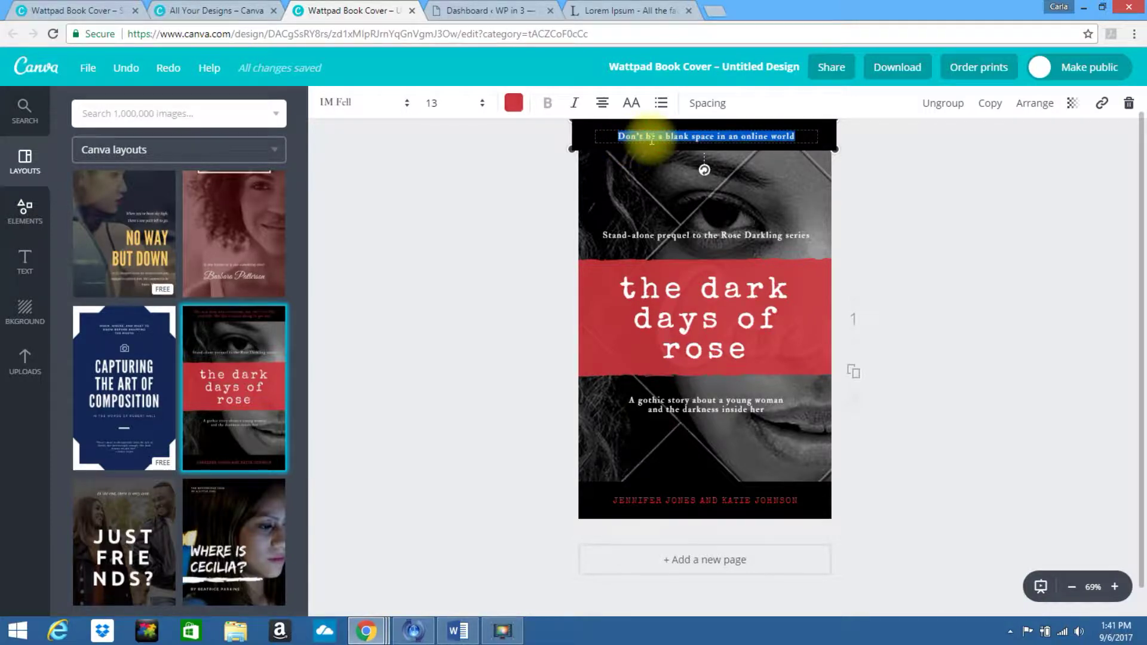
{"action": "left_click", "coordinate": [512, 112]}
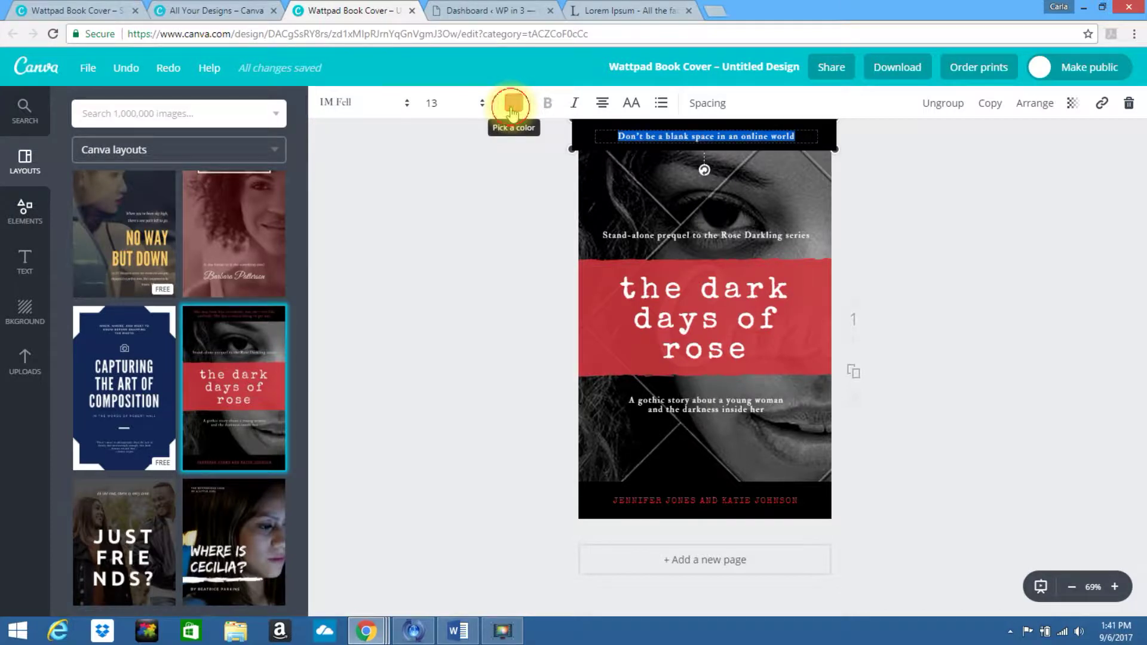
{"action": "left_click", "coordinate": [512, 109]}
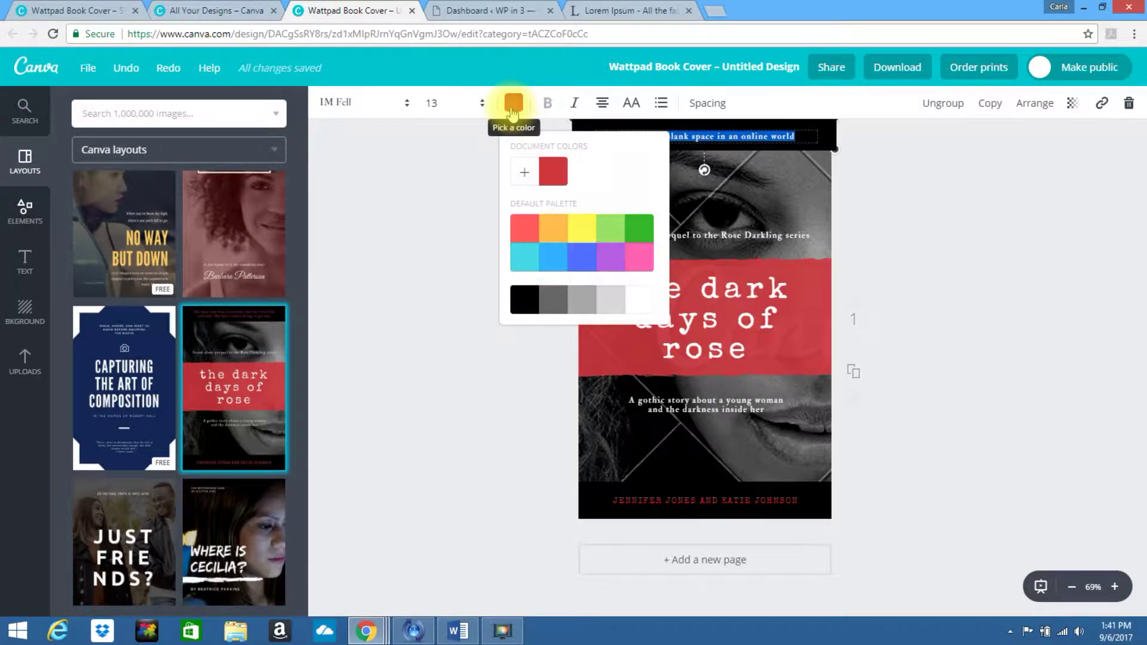
{"action": "left_click", "coordinate": [637, 304]}
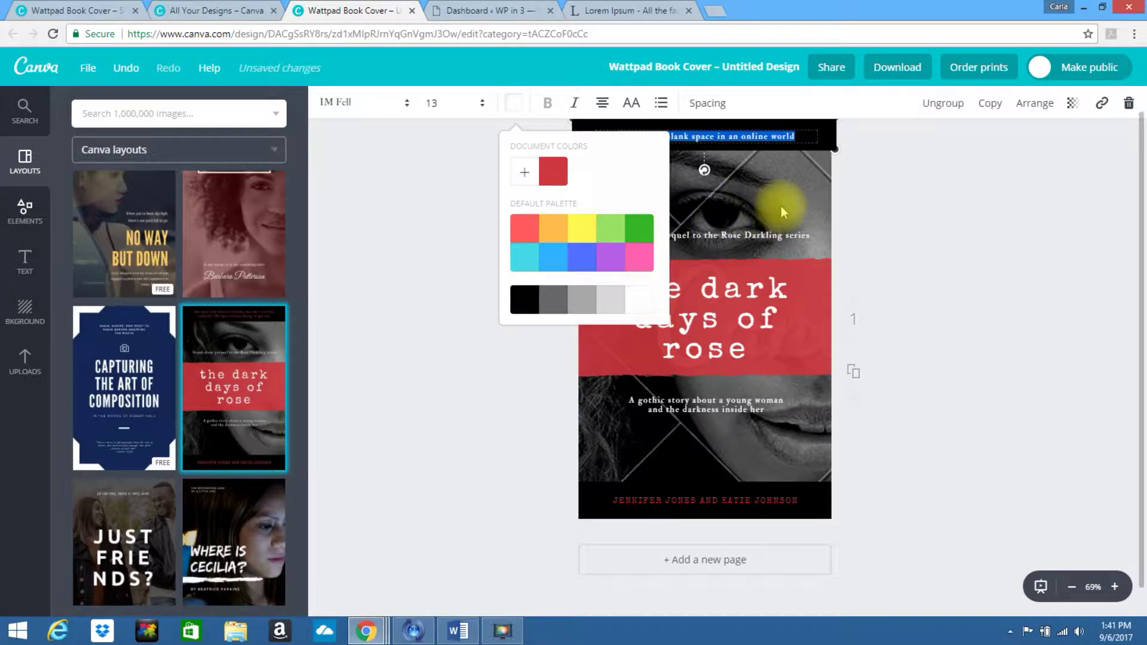
{"action": "left_click", "coordinate": [730, 336]}
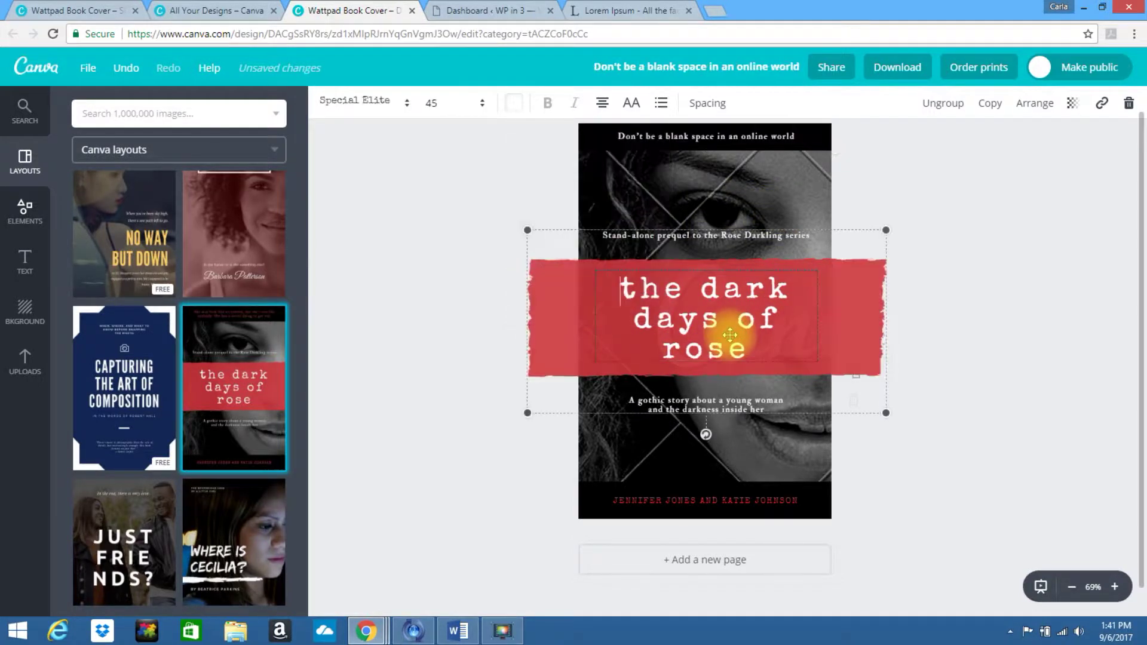
- Retitle the cover 'Blogging Challenge', delete the Stand-alone prequel line and nudge the banner up
{"action": "double_click", "coordinate": [622, 287]}
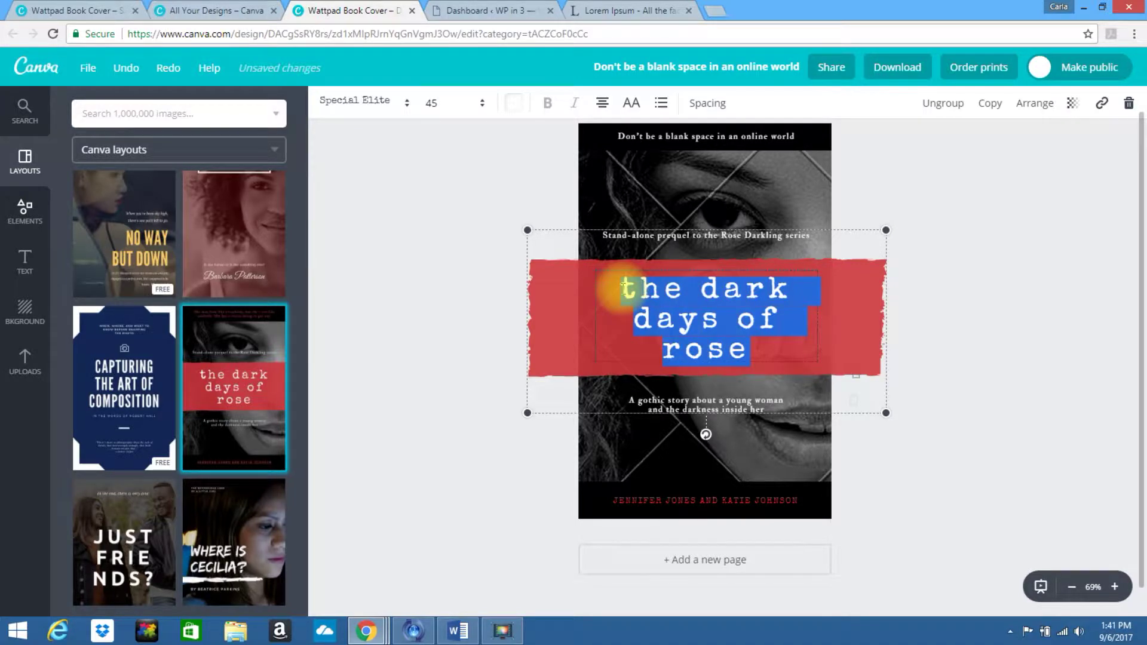
{"action": "type", "text": "Blogging "}
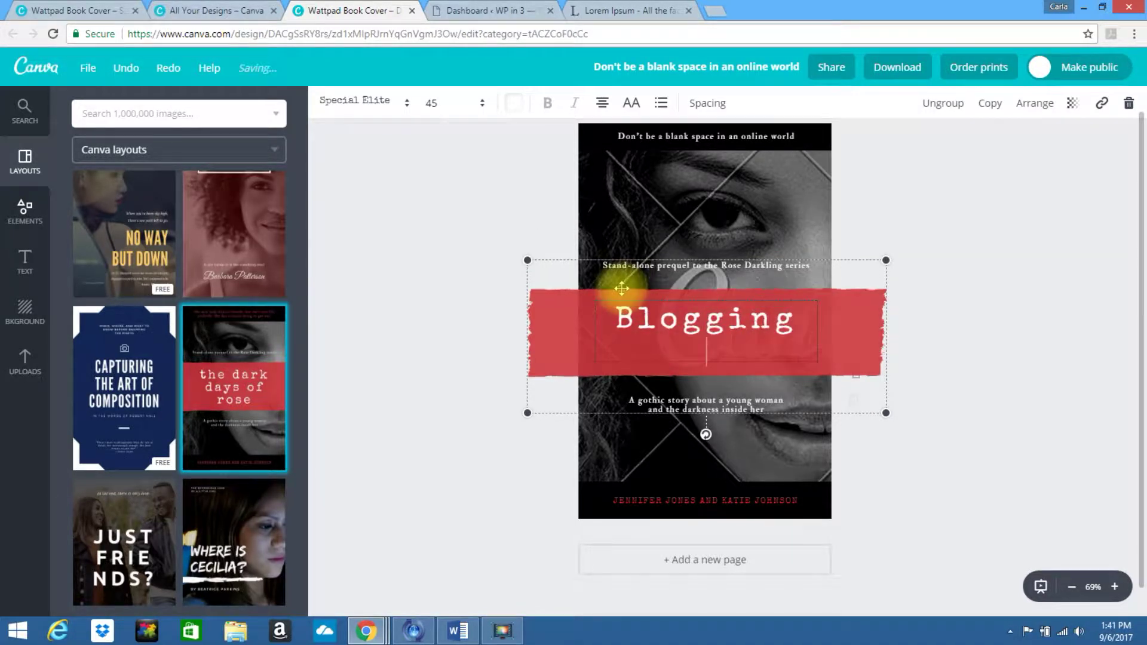
{"action": "type", "text": "Challenge"}
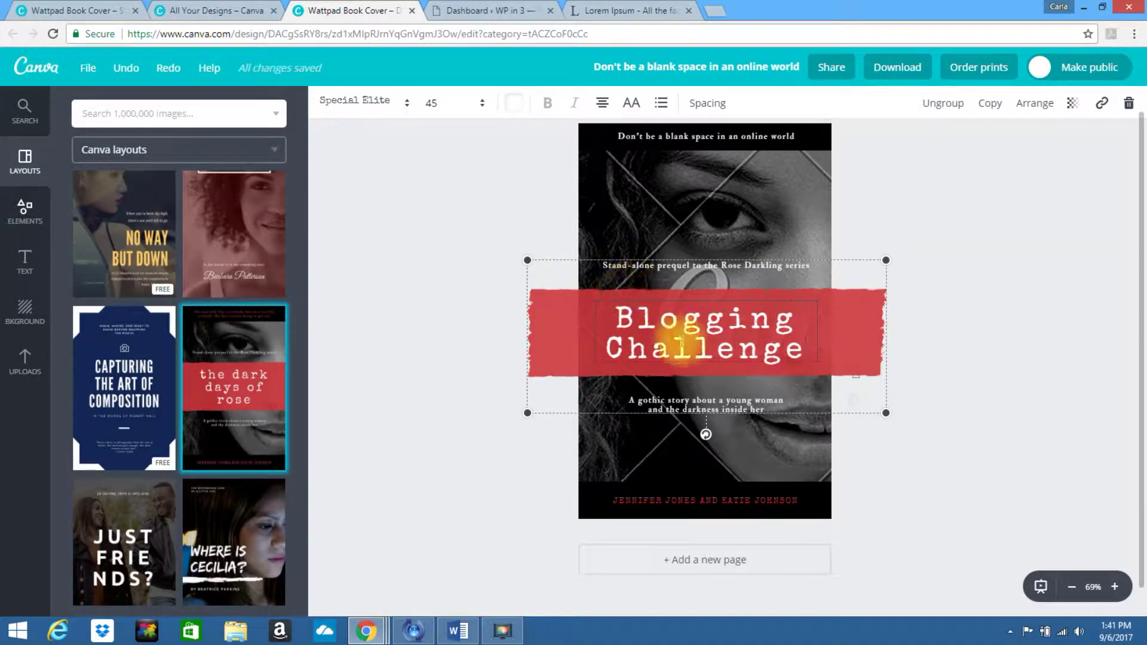
{"action": "left_click", "coordinate": [662, 269]}
{"action": "double_click", "coordinate": [661, 268]}
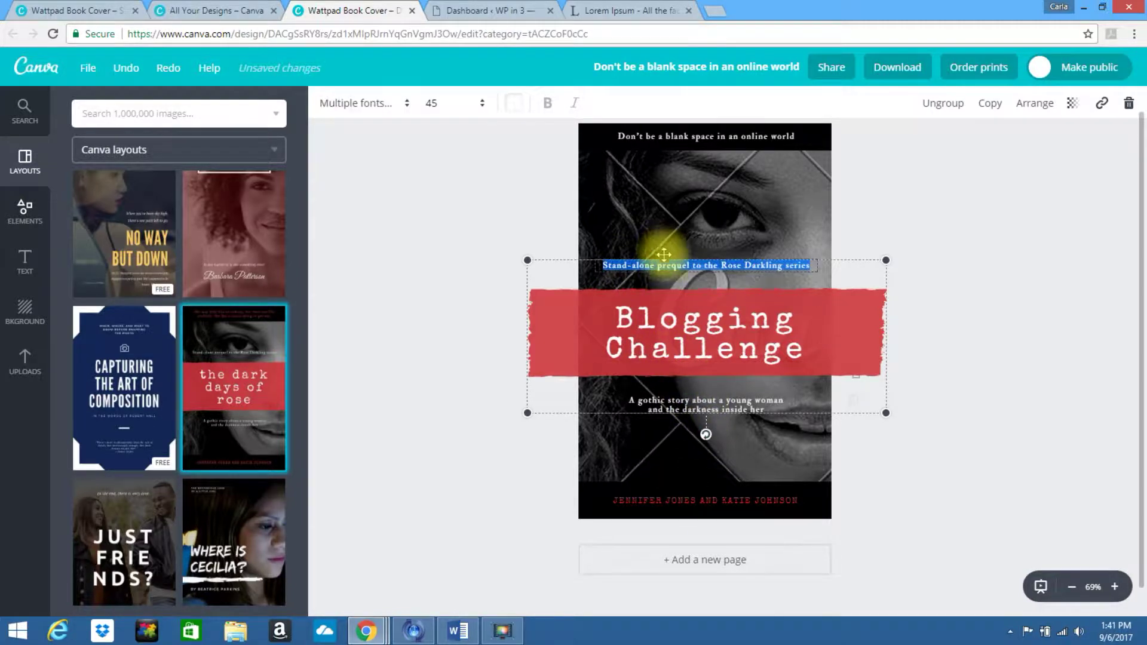
{"action": "key", "text": "BackSpace"}
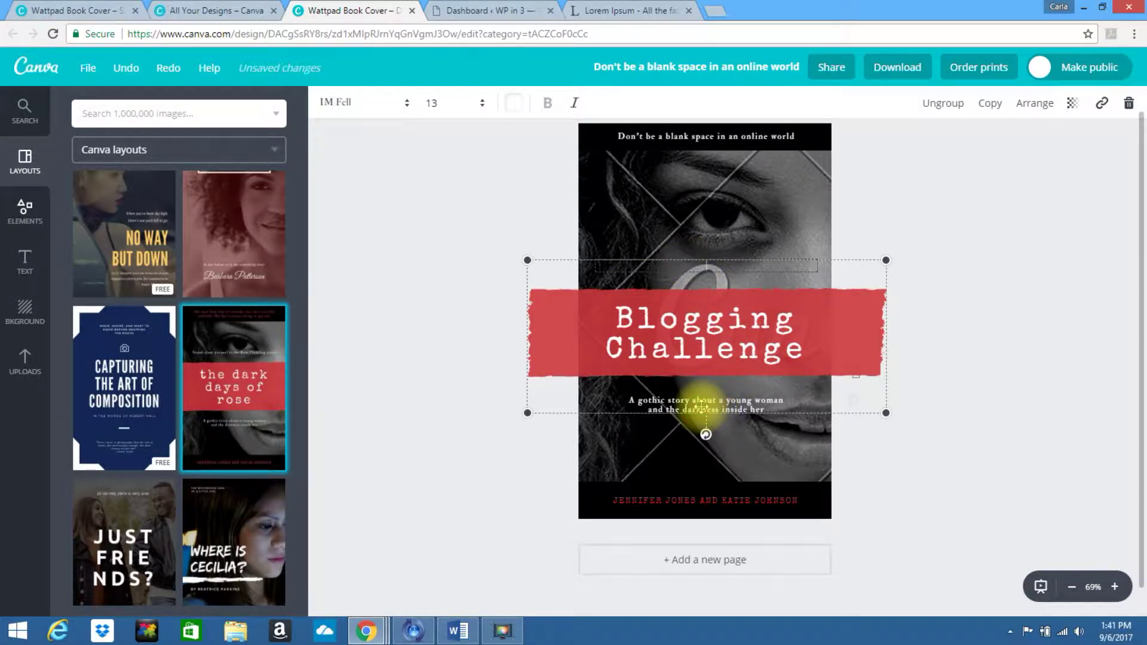
{"action": "left_click_drag", "start_coordinate": [703, 412], "coordinate": [702, 399]}
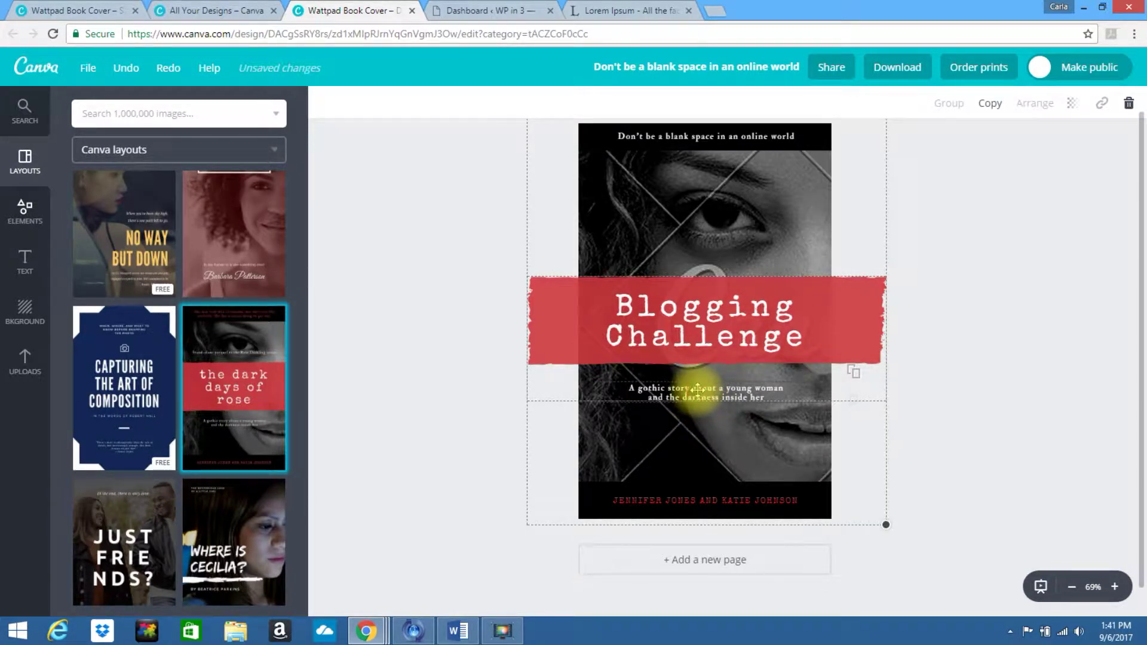
- Rewrite the subtitle as a never-run-out-of-blog-post-ideas-again line
{"action": "left_click", "coordinate": [668, 392]}
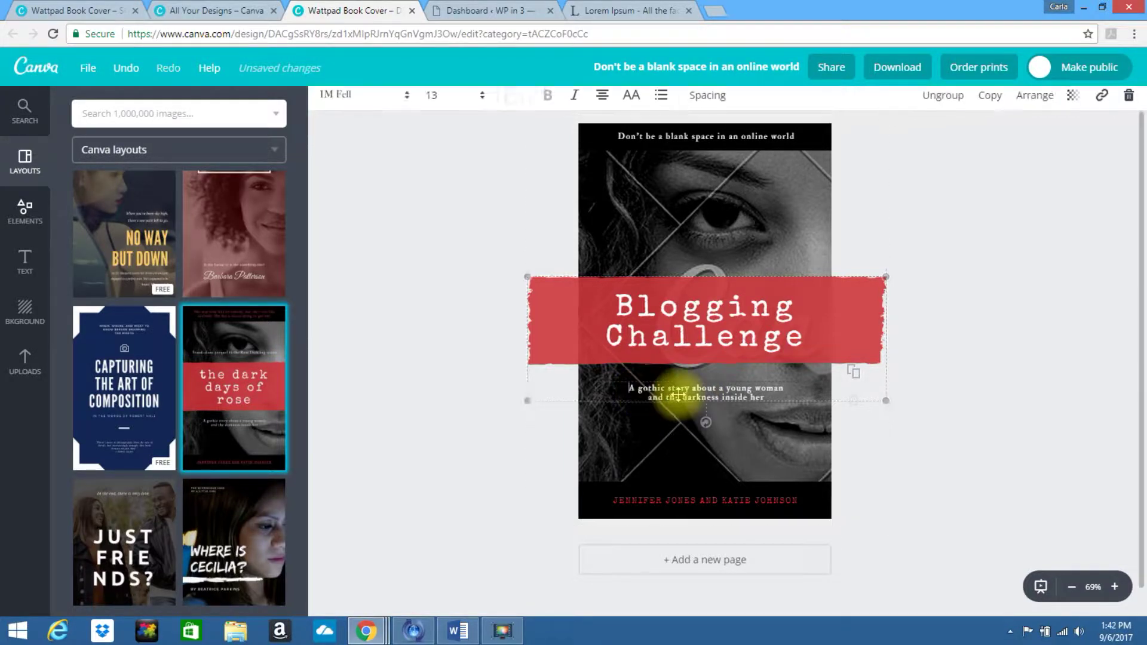
{"action": "triple_click", "coordinate": [678, 394]}
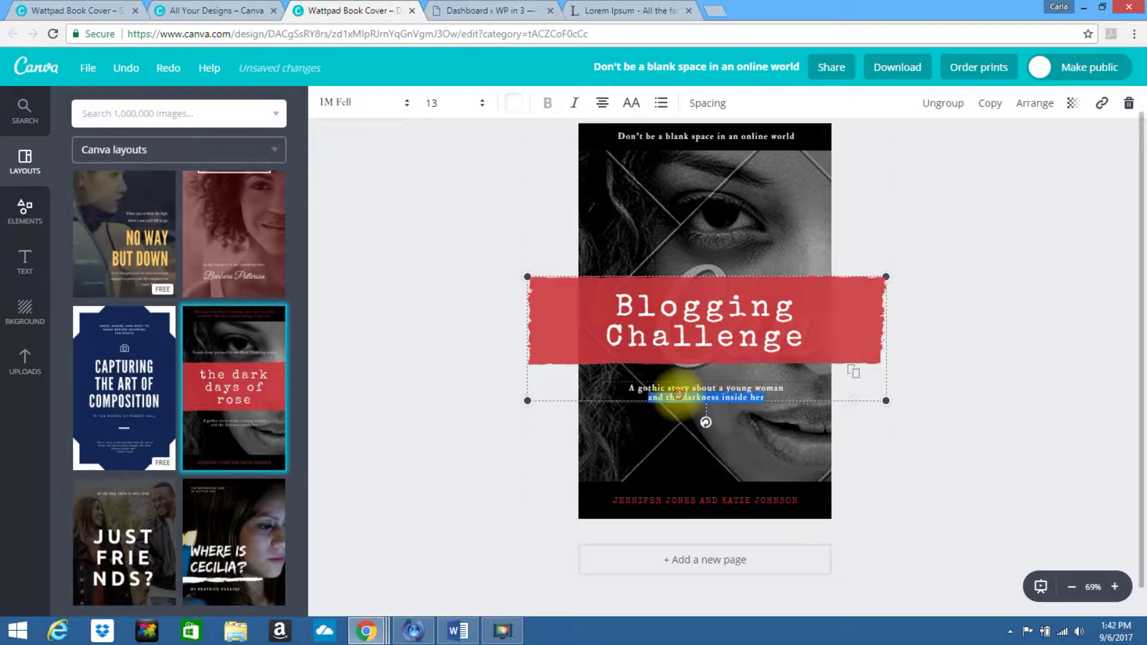
{"action": "key", "text": "BackSpace"}
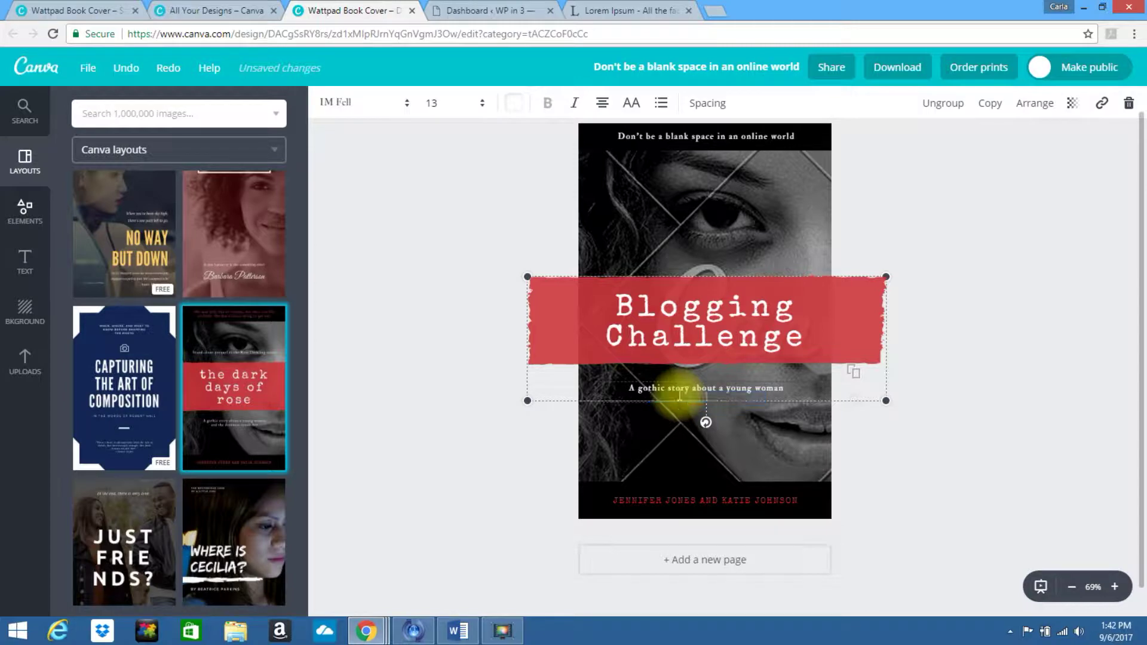
{"action": "key", "text": "BackSpace"}
{"action": "key", "text": "BackSpace"}
{"action": "key", "text": "BackSpace"}
{"action": "key", "text": "BackSpace"}
{"action": "key", "text": "BackSpace"}
{"action": "key", "text": "BackSpace"}
{"action": "key", "text": "BackSpace"}
{"action": "key", "text": "BackSpace"}
{"action": "key", "text": "BackSpace"}
{"action": "key", "text": "BackSpace"}
{"action": "key", "text": "BackSpace"}
{"action": "key", "text": "BackSpace"}
{"action": "key", "text": "BackSpace"}
{"action": "key", "text": "BackSpace"}
{"action": "key", "text": "BackSpace"}
{"action": "key", "text": "BackSpace"}
{"action": "key", "text": "BackSpace"}
{"action": "key", "text": "BackSpace"}
{"action": "key", "text": "BackSpace"}
{"action": "key", "text": "BackSpace"}
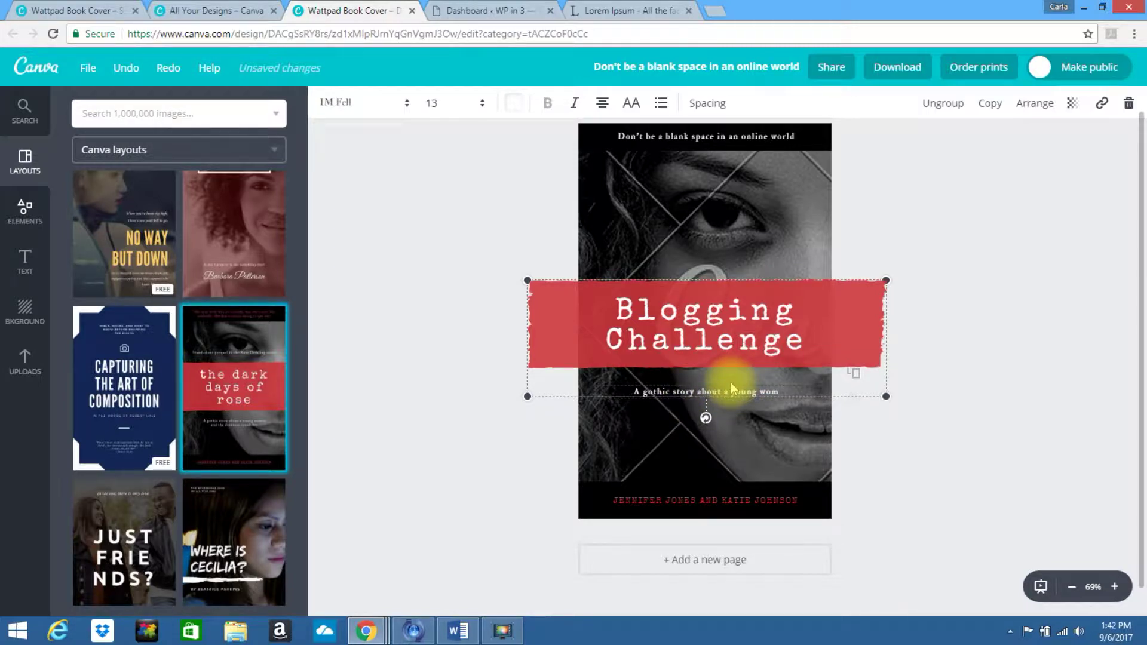
{"action": "key", "text": "BackSpace"}
{"action": "key", "text": "BackSpace"}
{"action": "key", "text": "BackSpace"}
{"action": "key", "text": "BackSpace"}
{"action": "type", "text": "Never run at mid"}
{"action": "type", "text": " blog post"}
{"action": "key", "text": "BackSpace"}
{"action": "key", "text": "BackSpace"}
{"action": "key", "text": "BackSpace"}
{"action": "key", "text": "BackSpace"}
{"action": "key", "text": "BackSpace"}
{"action": "type", "text": "post ideas again!"}
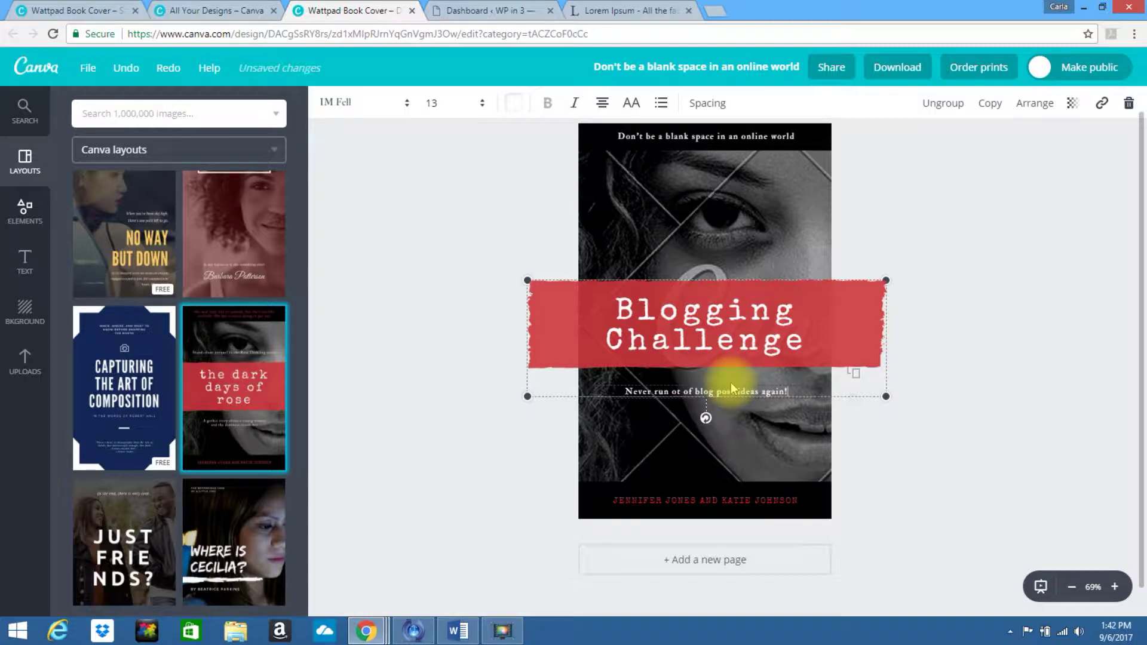
- Change the bottom author credit to the author's name followed by 'NEW ONLINE YOU'
{"action": "left_click", "coordinate": [681, 505]}
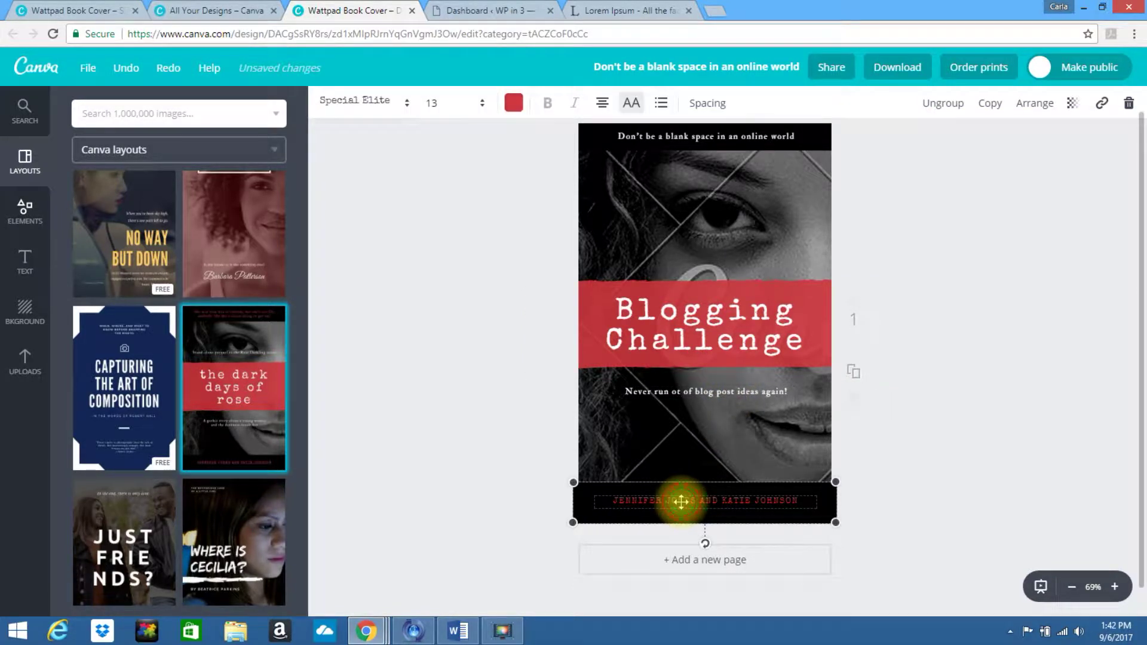
{"action": "double_click", "coordinate": [681, 502]}
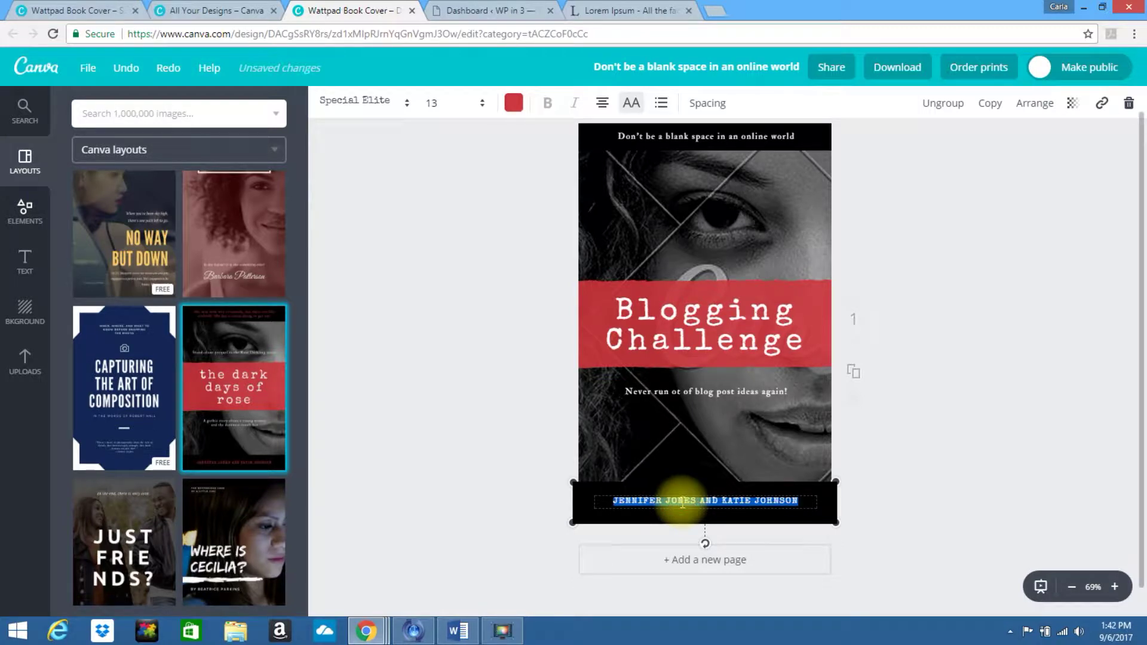
{"action": "type", "text": "CARLA R"}
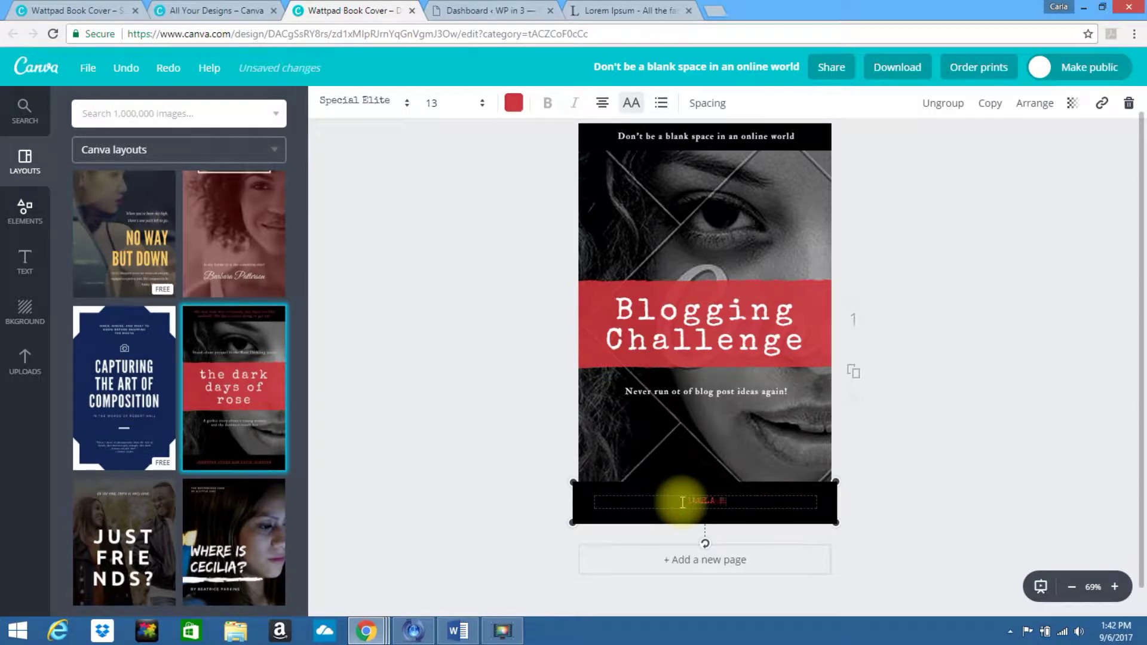
{"action": "type", "text": "UMSEY - NEW ONLINE YOU"}
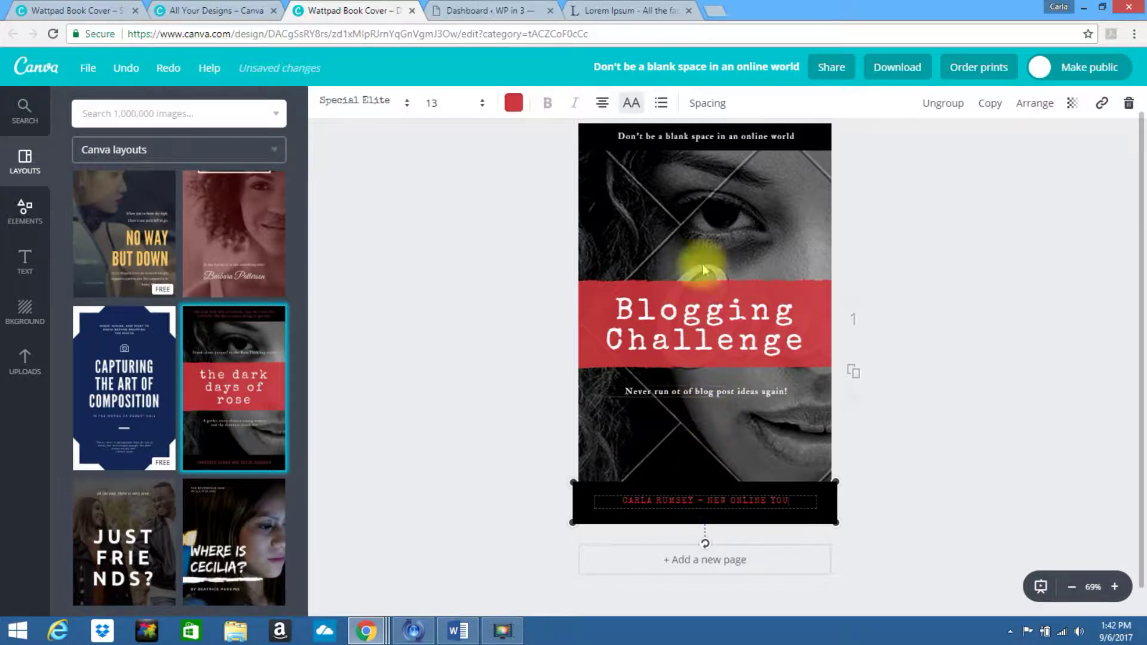
{"action": "left_click", "coordinate": [666, 245]}
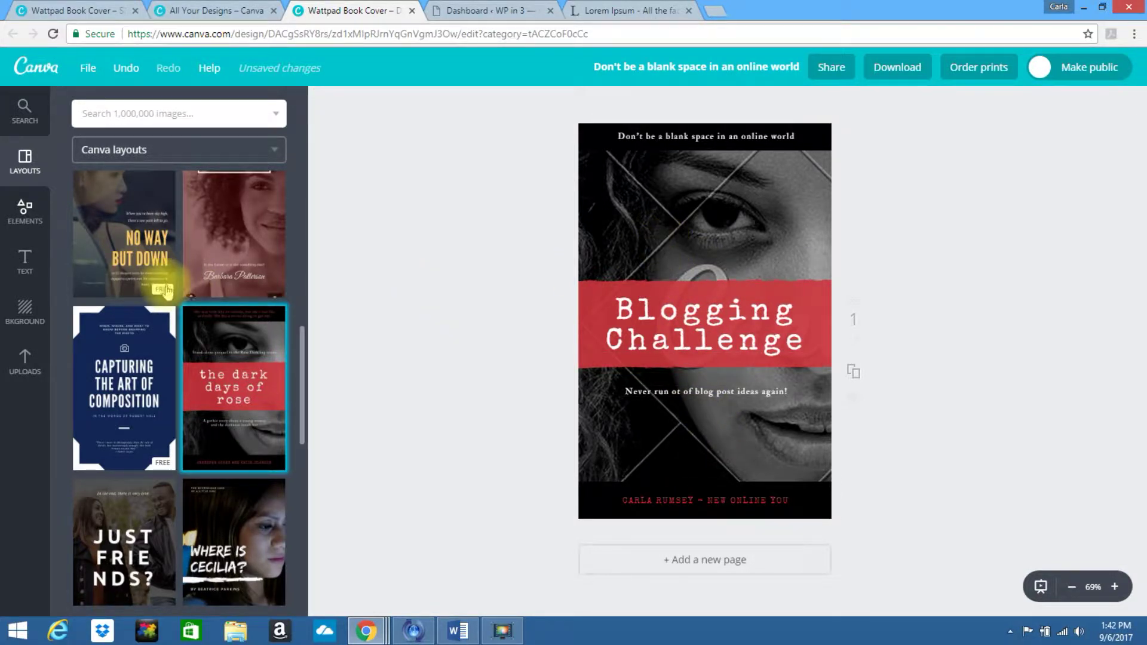
- Replace the cover's face background with the black-and-white typewriter photo from Uploads
{"action": "left_click", "coordinate": [25, 359]}
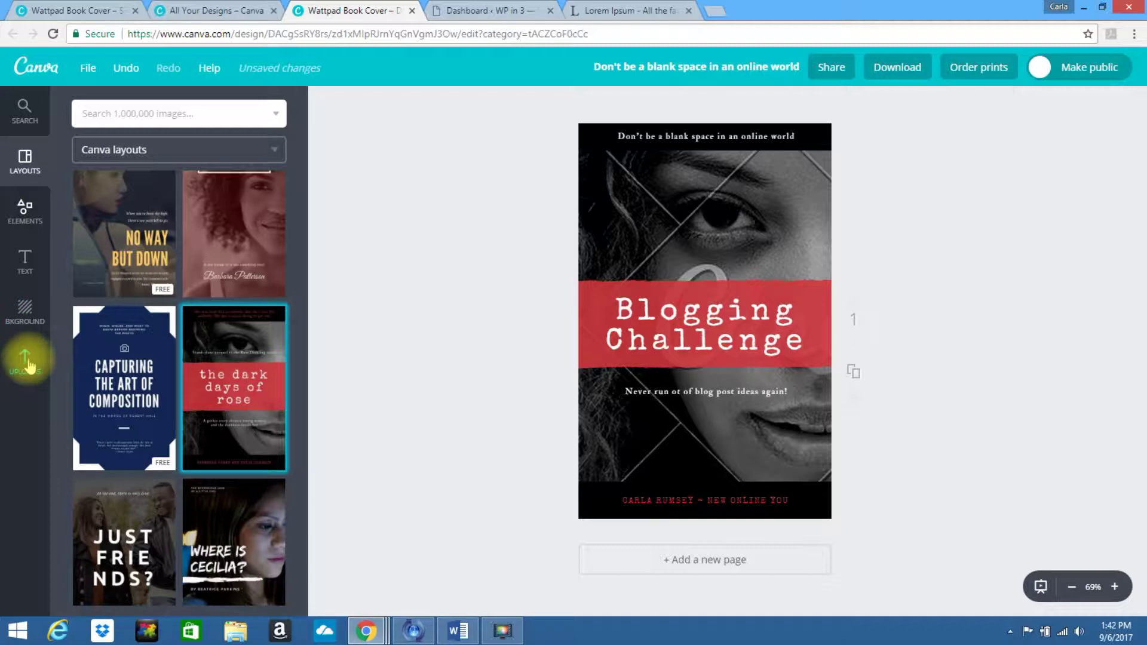
{"action": "left_click_drag", "start_coordinate": [299, 213], "coordinate": [300, 396]}
{"action": "left_click_drag", "start_coordinate": [301, 295], "coordinate": [303, 403]}
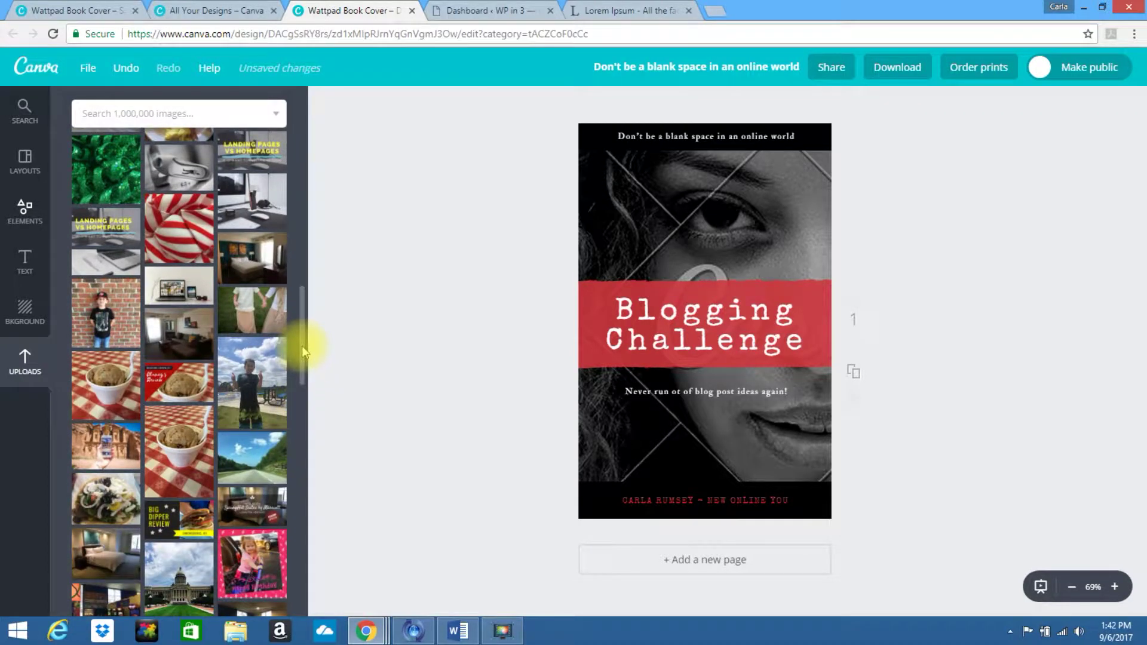
{"action": "left_click_drag", "start_coordinate": [303, 342], "coordinate": [304, 461]}
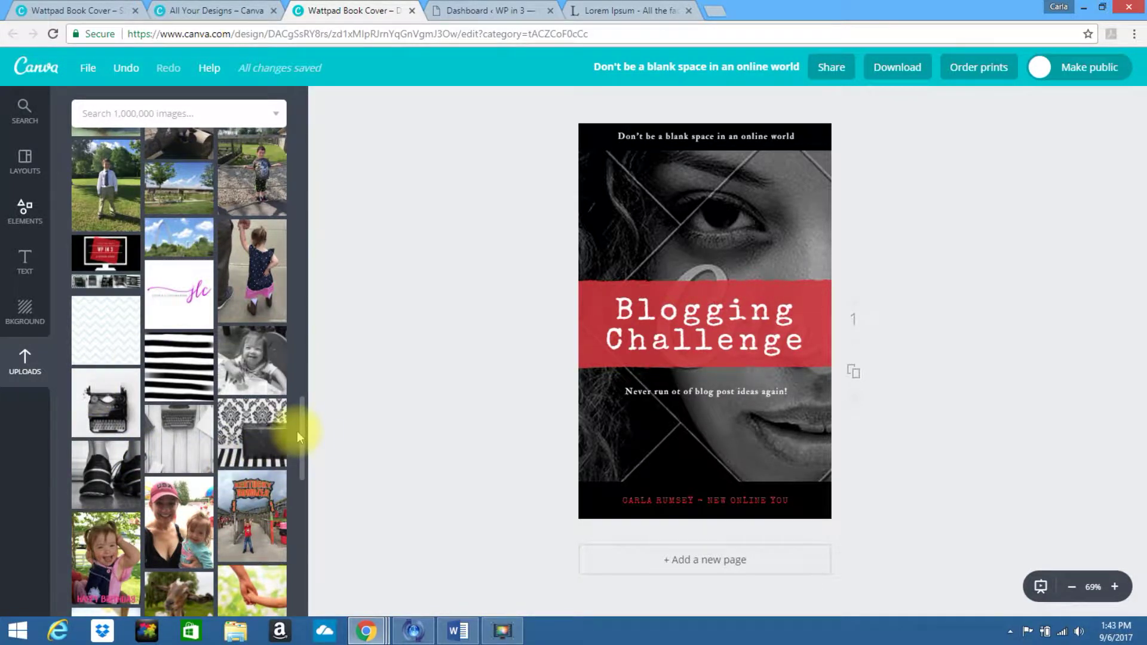
{"action": "left_click_drag", "start_coordinate": [301, 431], "coordinate": [305, 454]}
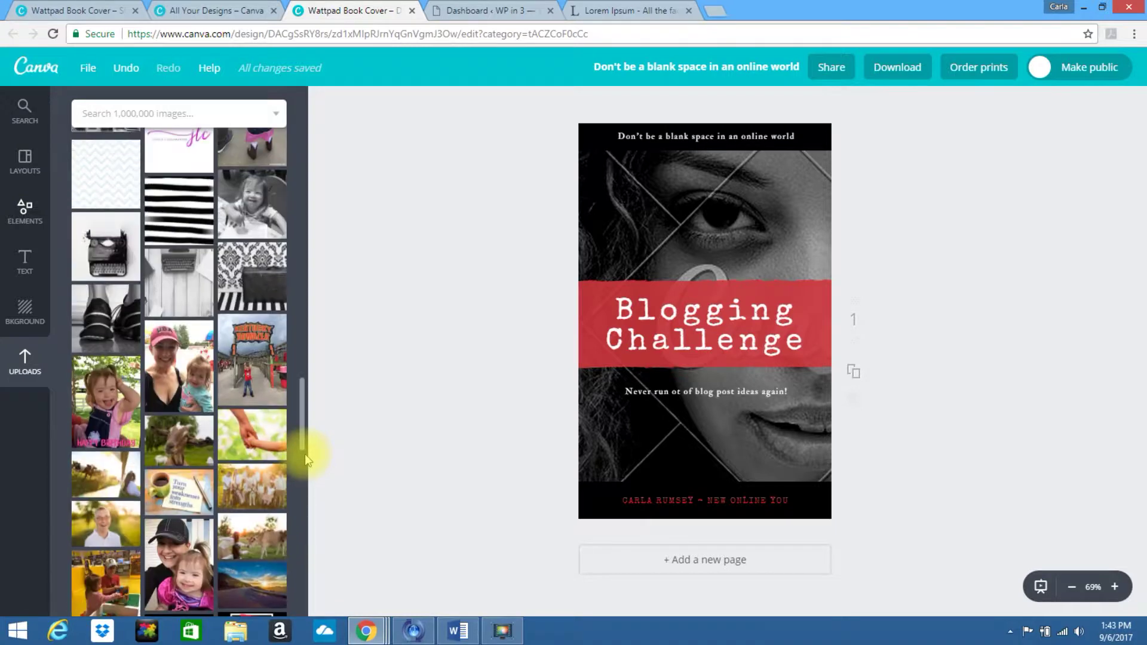
{"action": "left_click", "coordinate": [161, 281]}
{"action": "left_click_drag", "start_coordinate": [263, 302], "coordinate": [587, 258]}
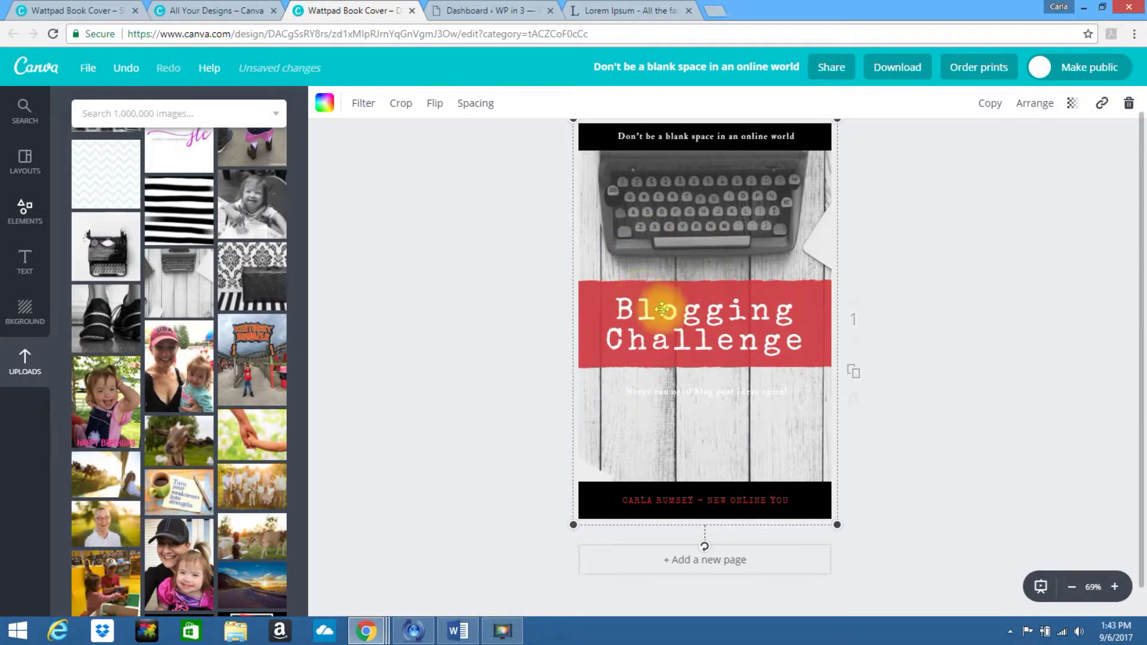
- Make the subtitle text black in the Aileron Heavy font
{"action": "left_click", "coordinate": [671, 397]}
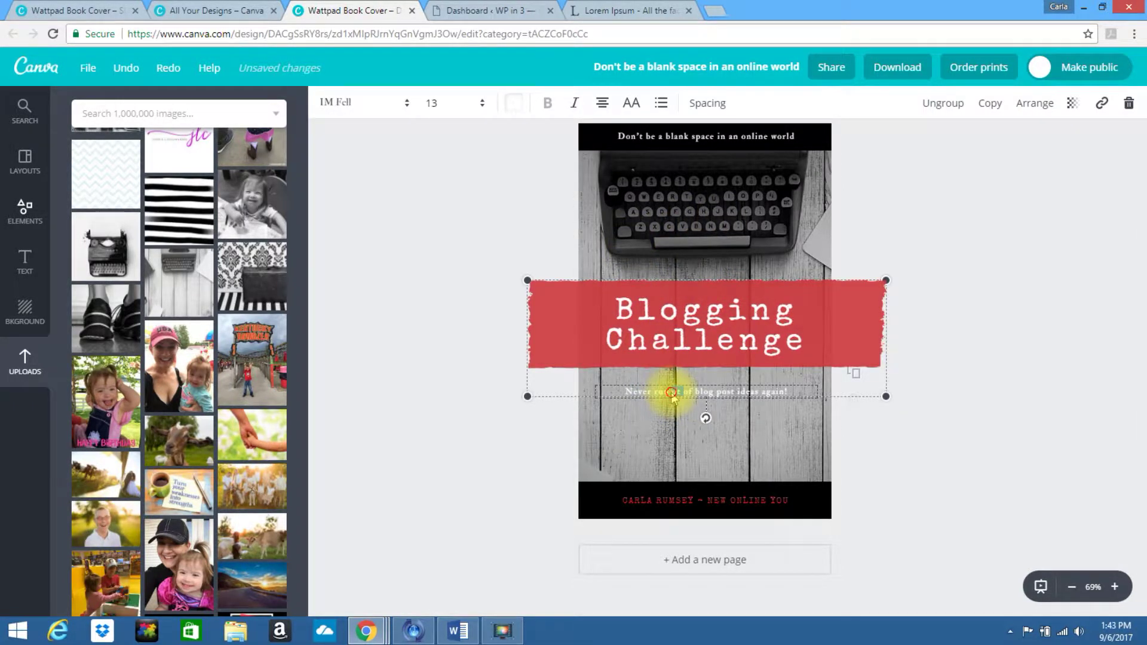
{"action": "double_click", "coordinate": [672, 396]}
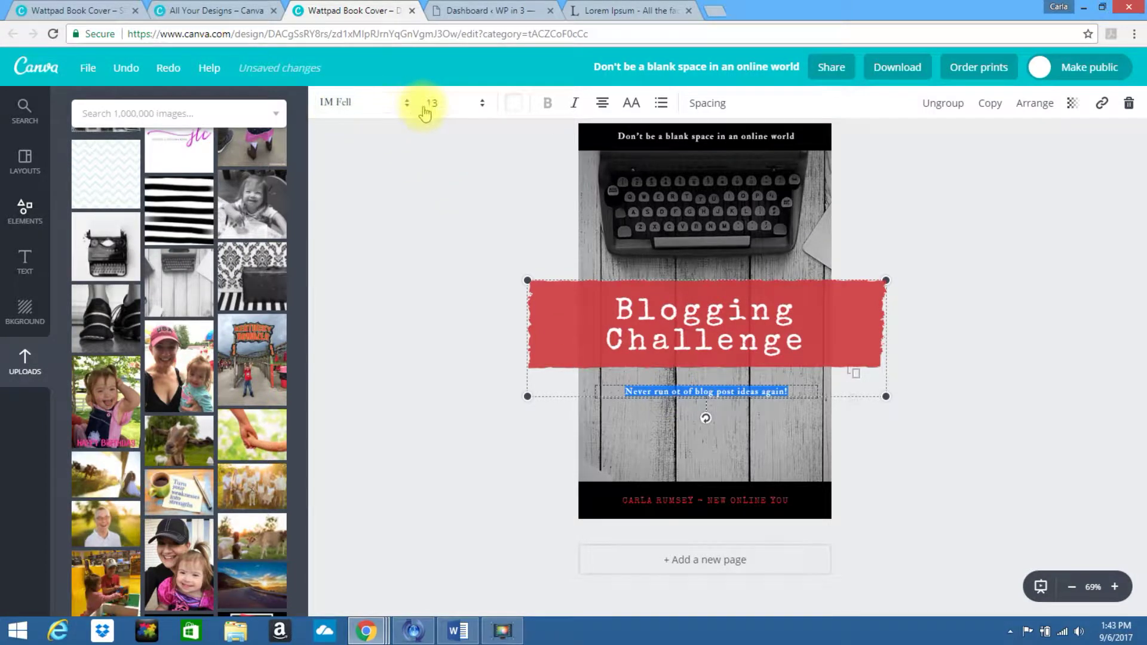
{"action": "left_click", "coordinate": [516, 111]}
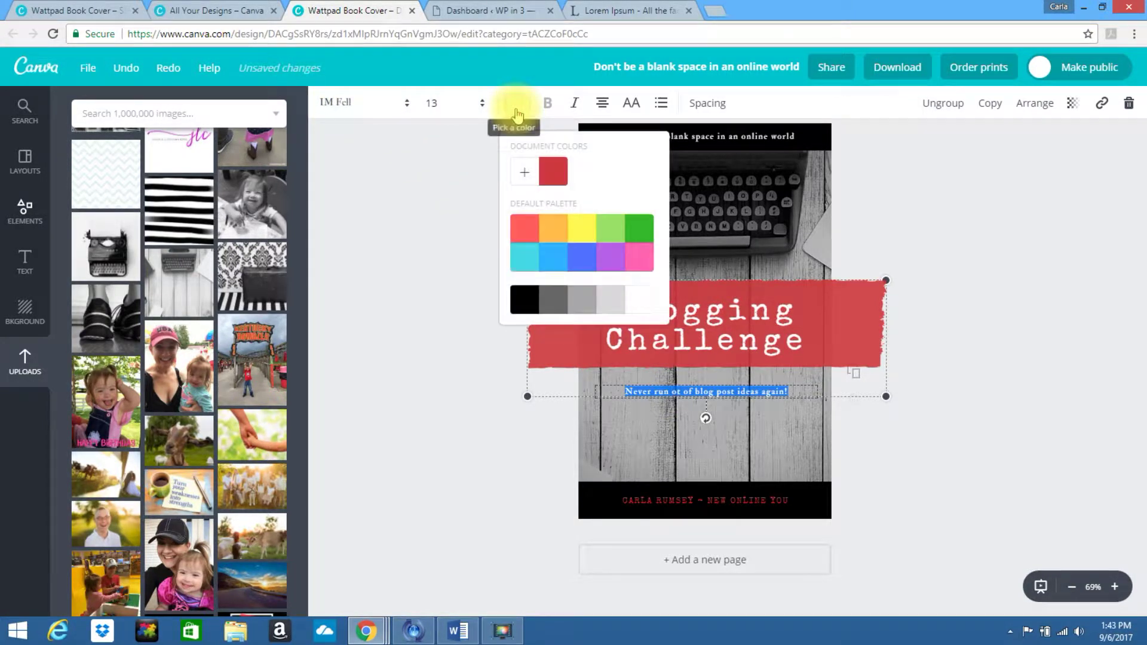
{"action": "left_click", "coordinate": [524, 300]}
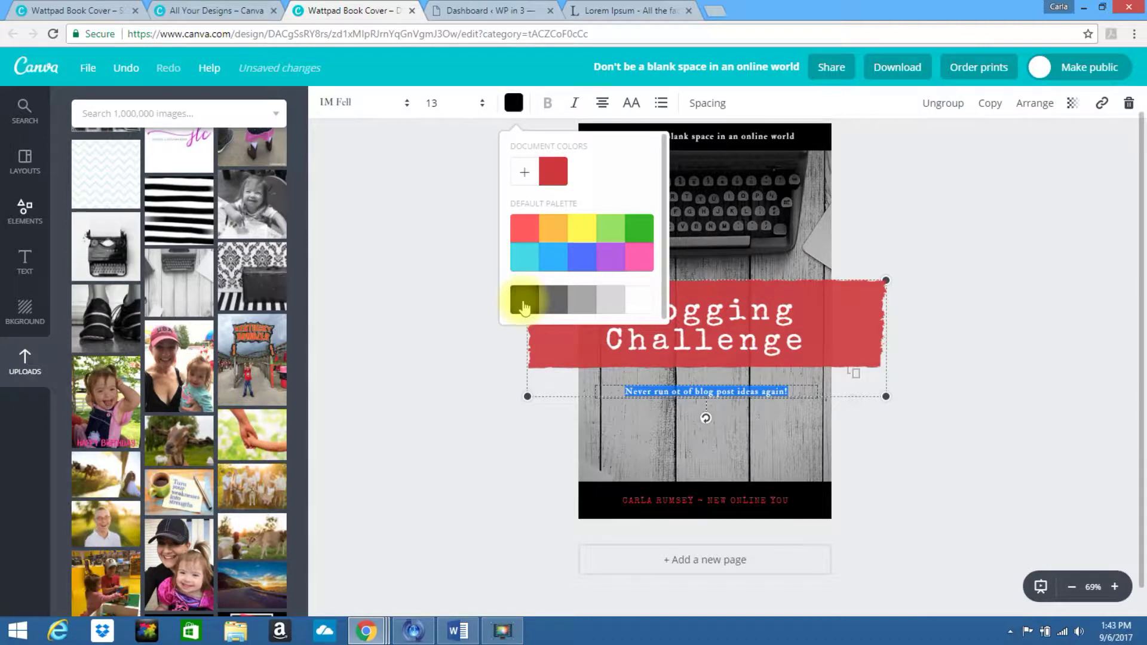
{"action": "left_click", "coordinate": [373, 108]}
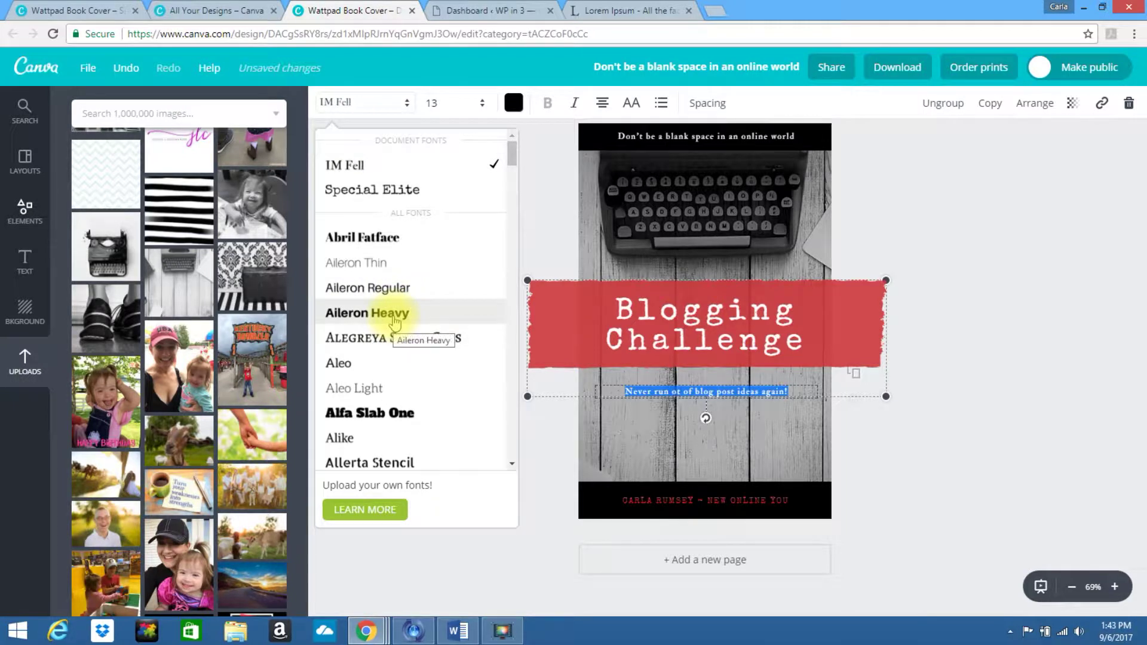
{"action": "left_click", "coordinate": [394, 316]}
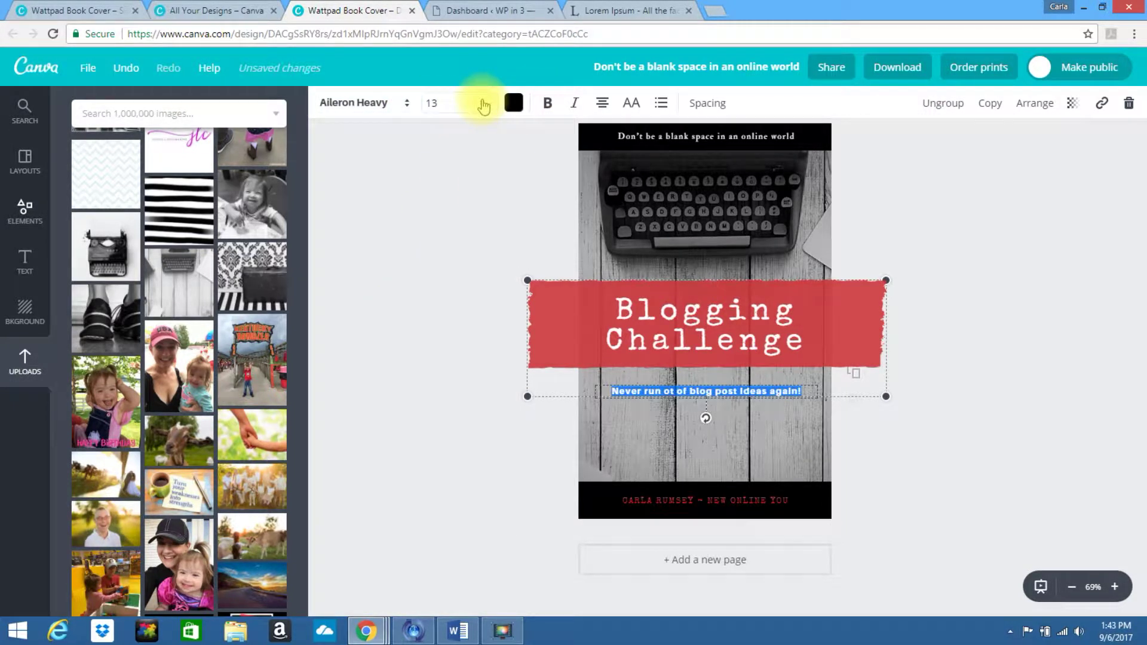
{"action": "left_click", "coordinate": [675, 437]}
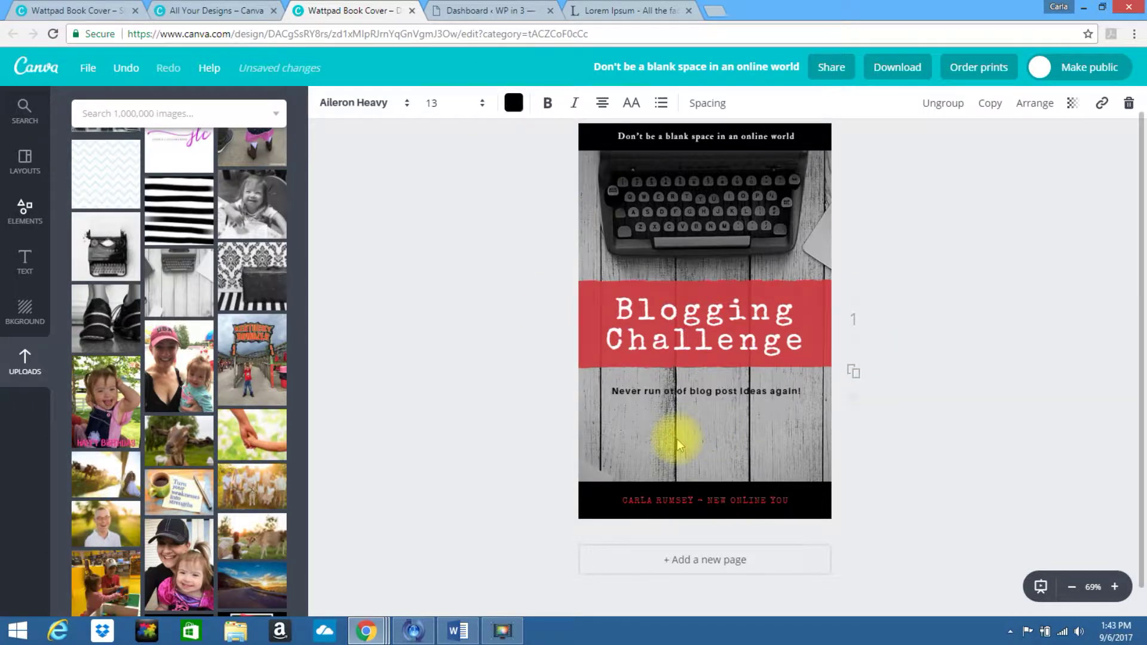
- Correct the subtitle typo 'ot' to 'out' and add a blank second page
{"action": "left_click", "coordinate": [677, 388]}
{"action": "double_click", "coordinate": [673, 397]}
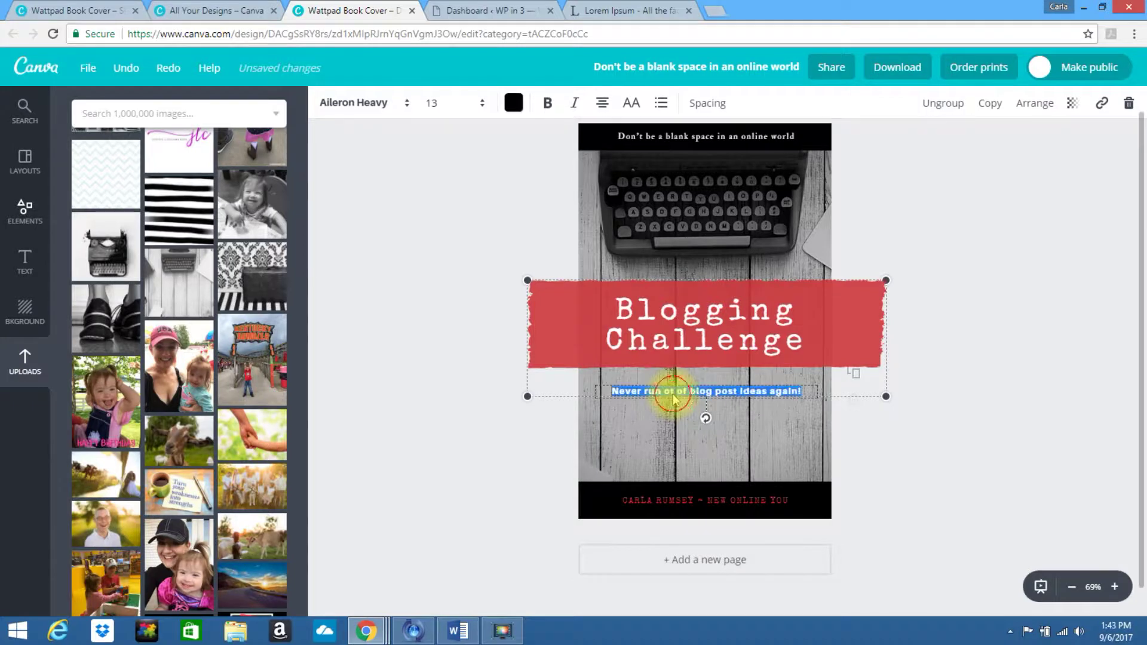
{"action": "left_click", "coordinate": [670, 390]}
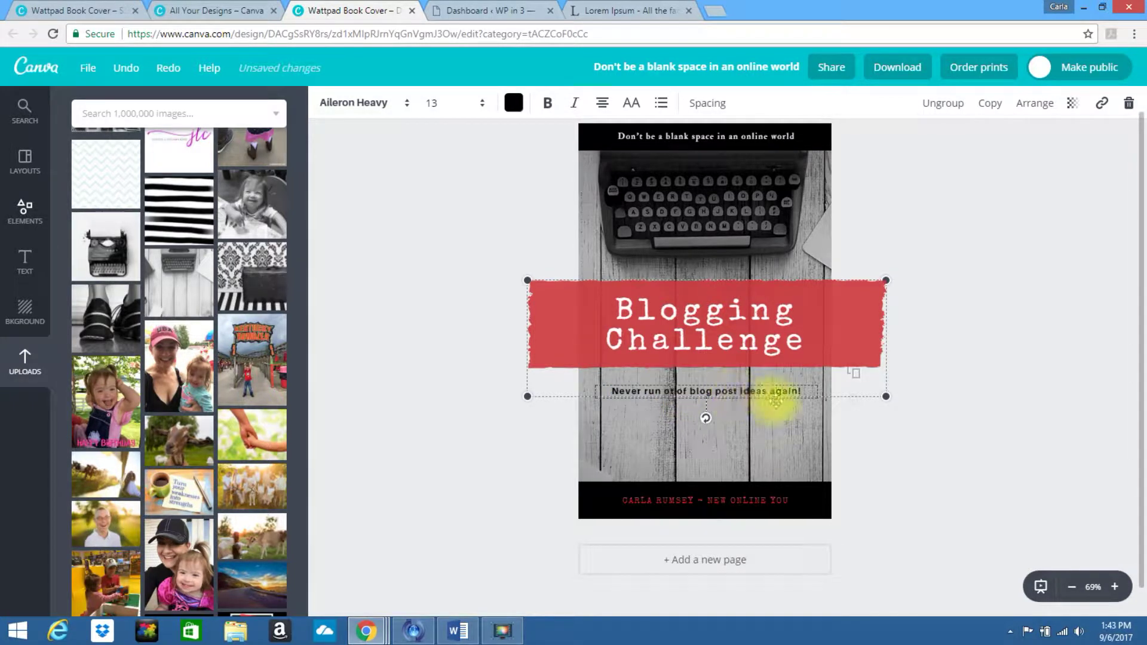
{"action": "type", "text": "u"}
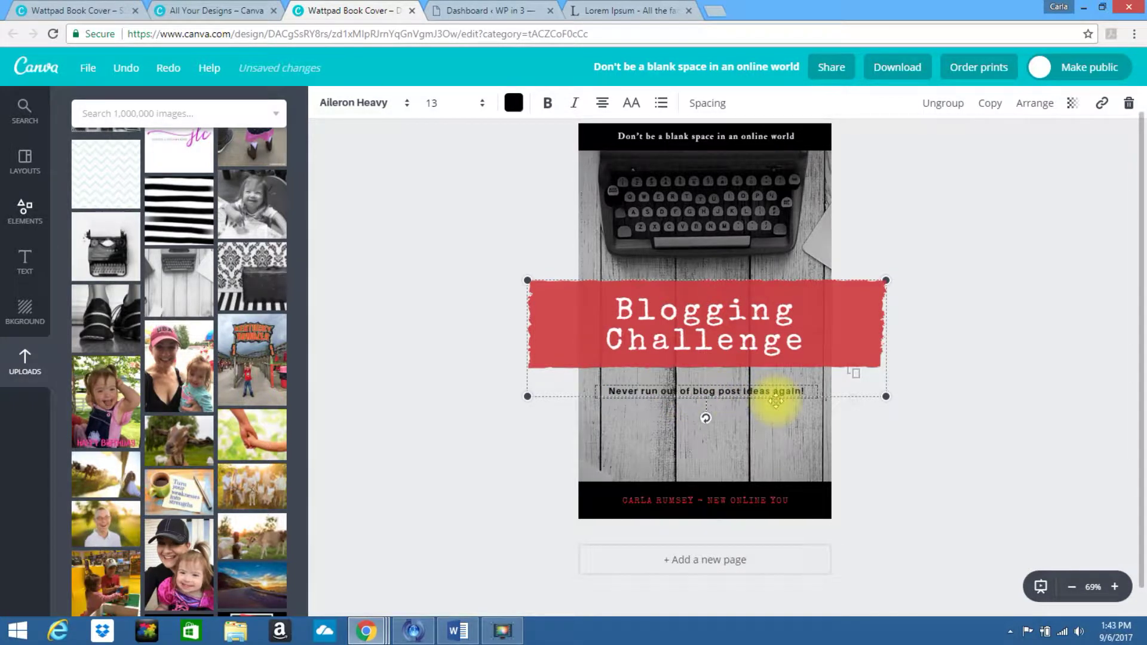
{"action": "left_click", "coordinate": [655, 441]}
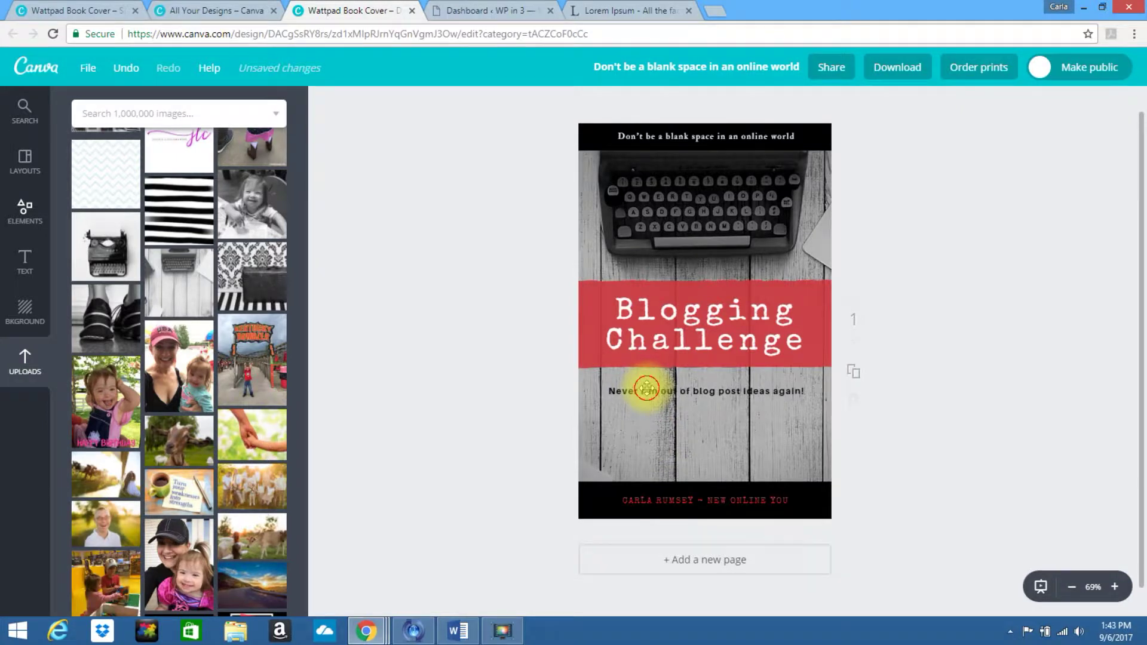
{"action": "left_click", "coordinate": [646, 388]}
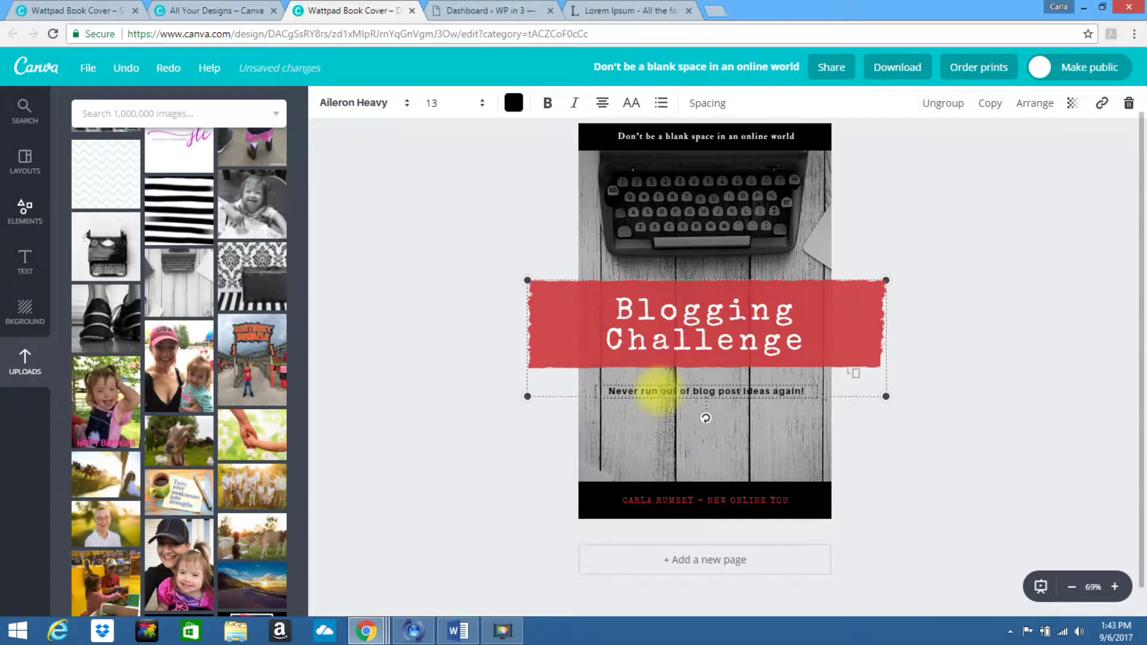
{"action": "double_click", "coordinate": [658, 392]}
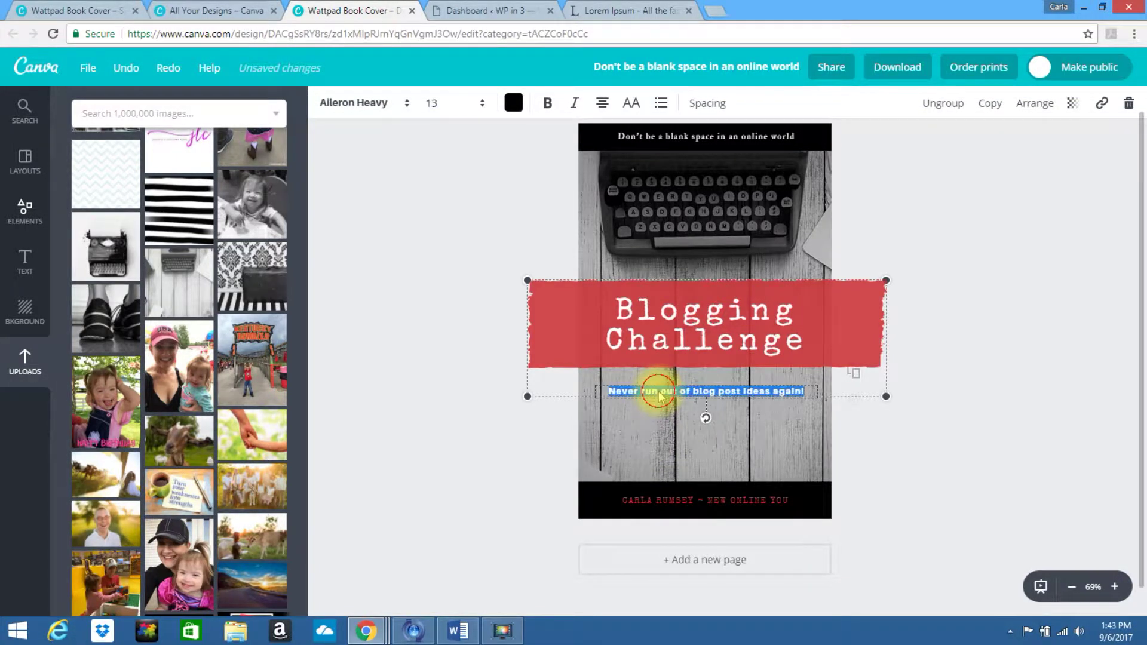
{"action": "left_click", "coordinate": [653, 427]}
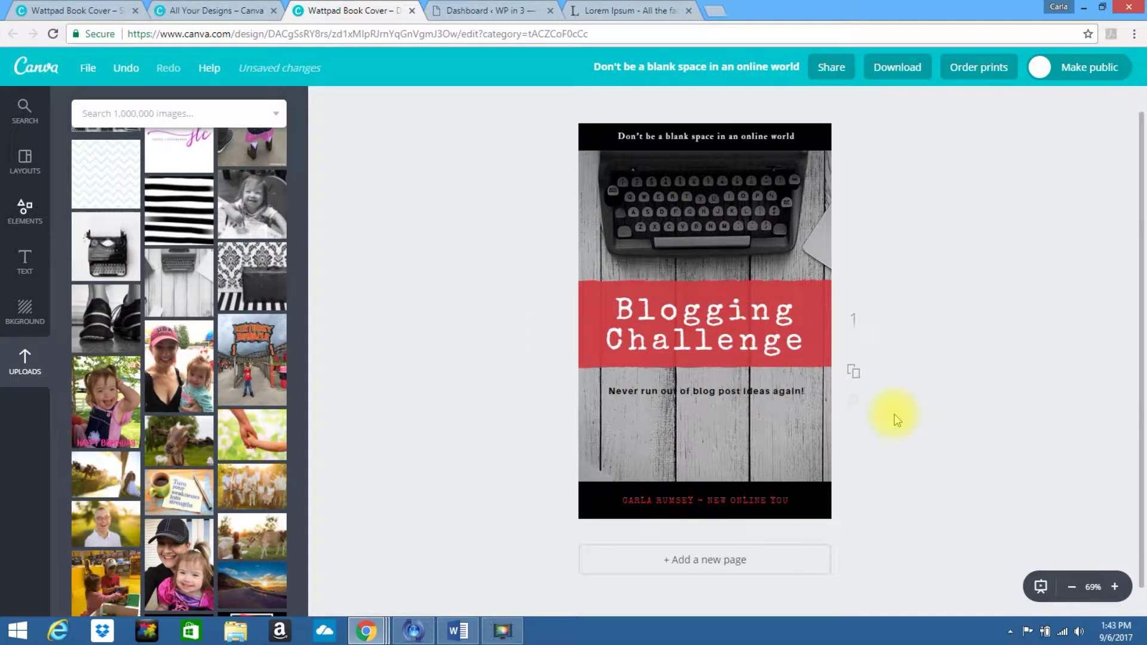
{"action": "left_click", "coordinate": [692, 561]}
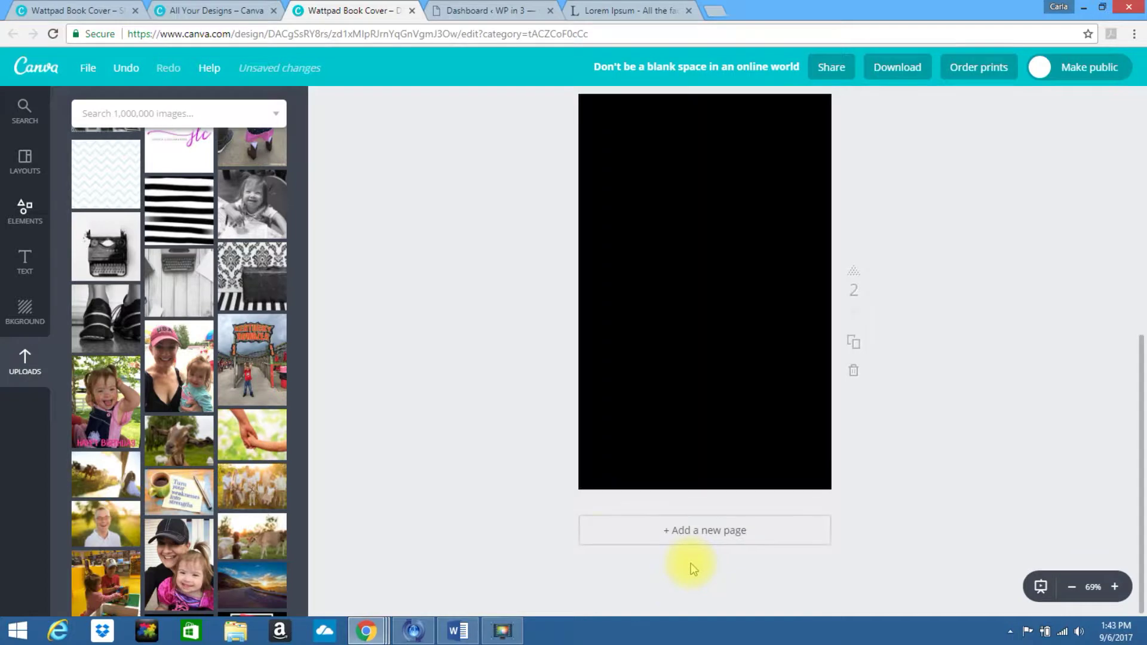
- Apply 'The Bad Boy' book-cover layout to page 2
{"action": "left_click", "coordinate": [25, 162]}
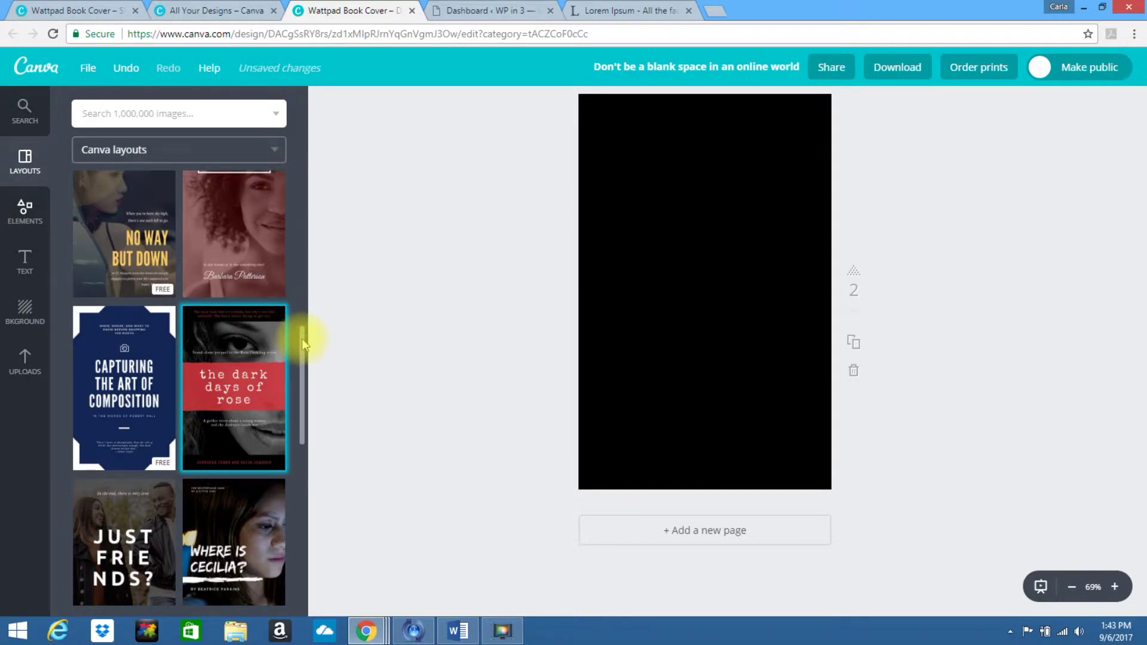
{"action": "left_click_drag", "start_coordinate": [299, 338], "coordinate": [299, 524]}
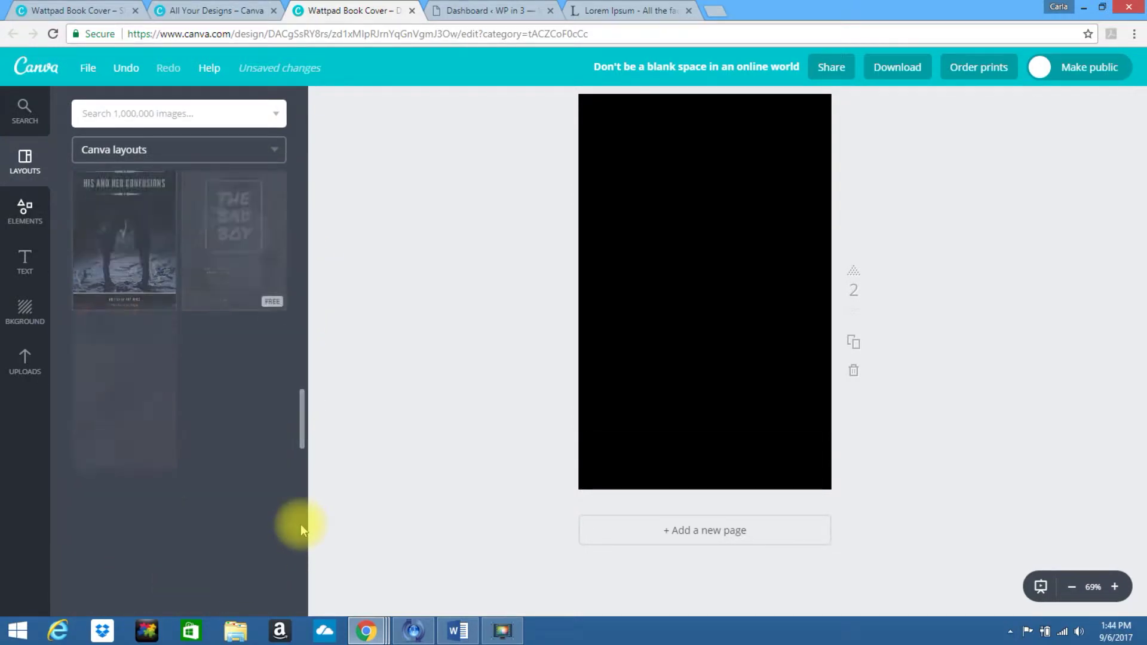
{"action": "left_click_drag", "start_coordinate": [302, 389], "coordinate": [302, 553]}
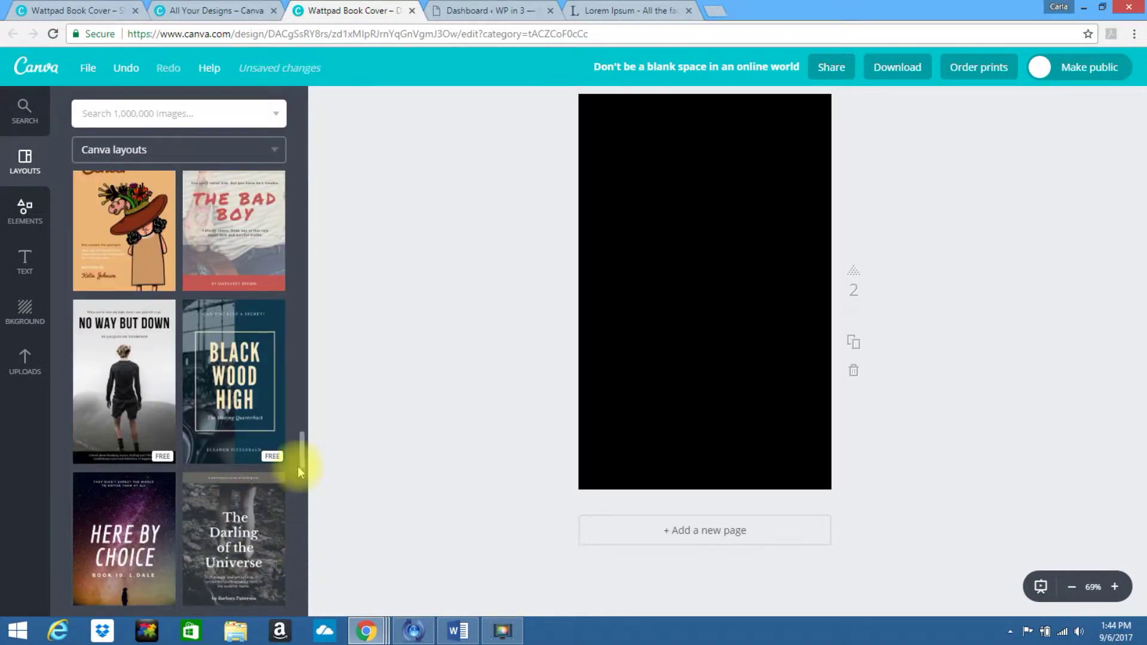
{"action": "left_click_drag", "start_coordinate": [299, 447], "coordinate": [303, 451]}
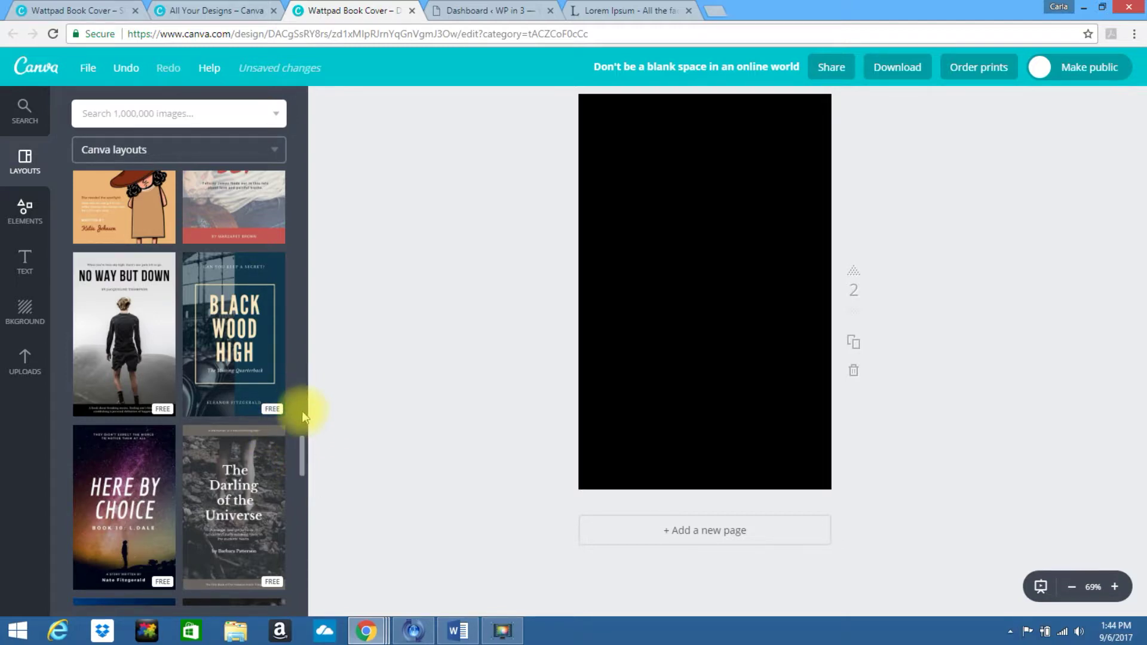
{"action": "left_click_drag", "start_coordinate": [303, 453], "coordinate": [308, 328]}
{"action": "scroll", "coordinate": [307, 278], "scroll_direction": "up", "scroll_amount": 2}
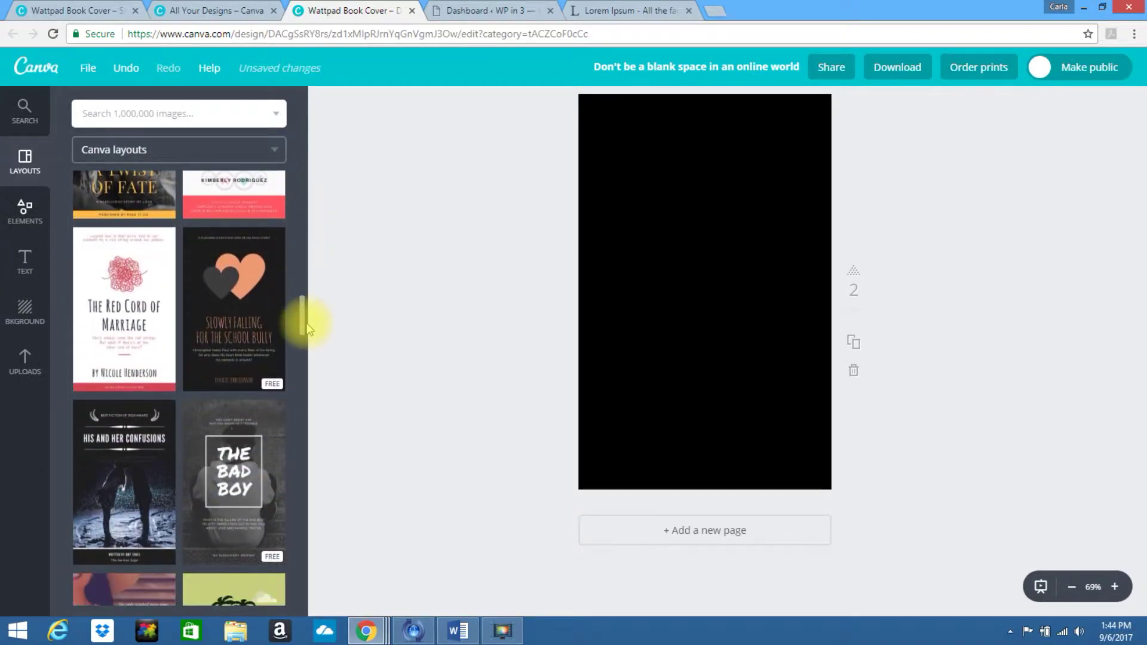
{"action": "left_click", "coordinate": [230, 475]}
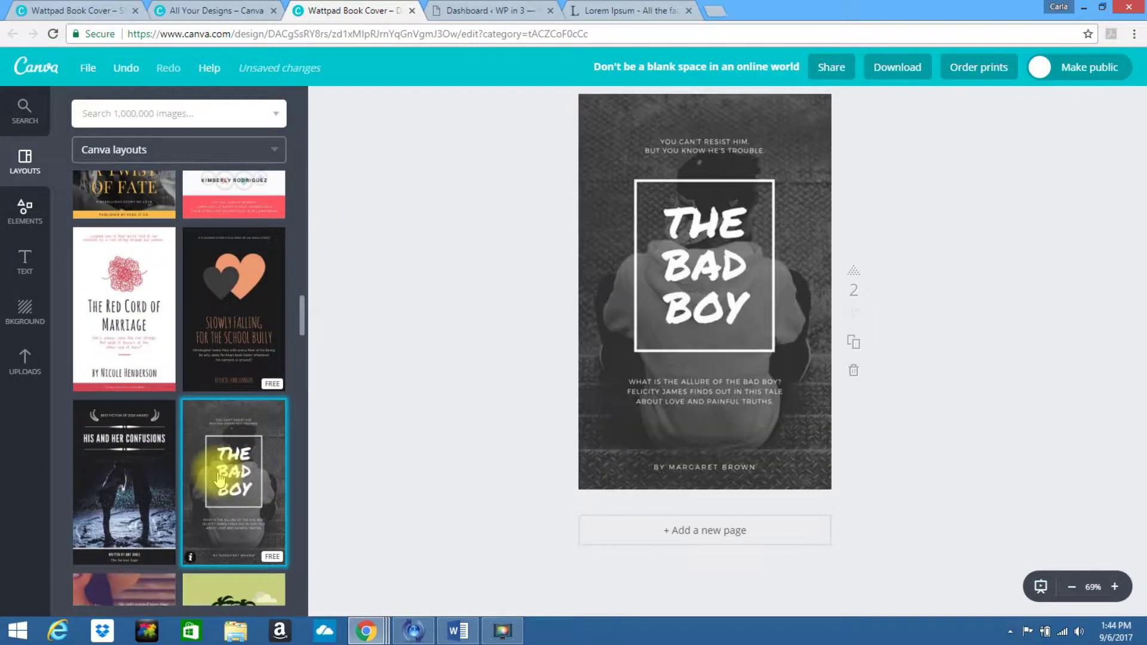
- Replace page 2's 'You can't resist him' tagline with 'DAY 1' at font size 16
{"action": "left_click", "coordinate": [702, 145]}
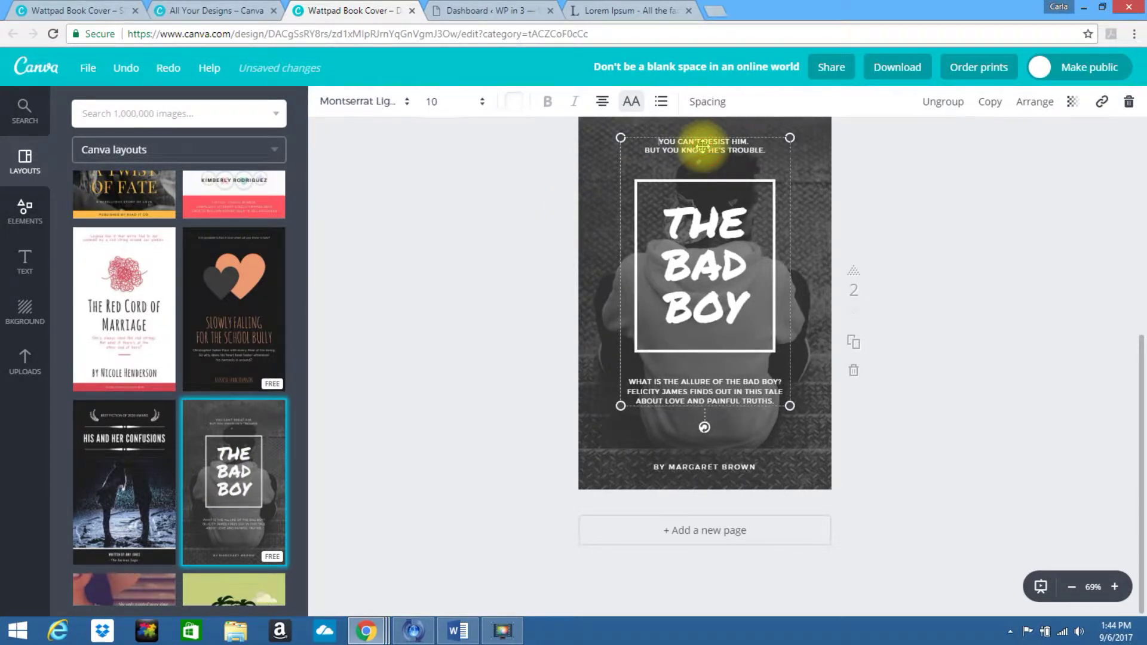
{"action": "triple_click", "coordinate": [703, 145]}
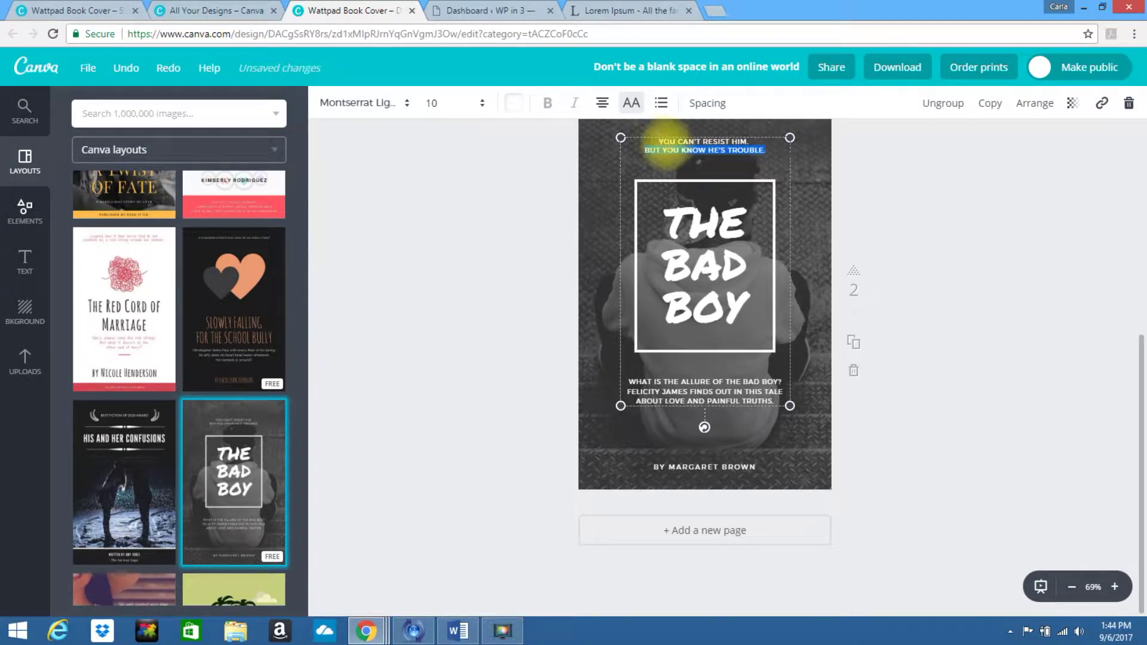
{"action": "double_click", "coordinate": [663, 141]}
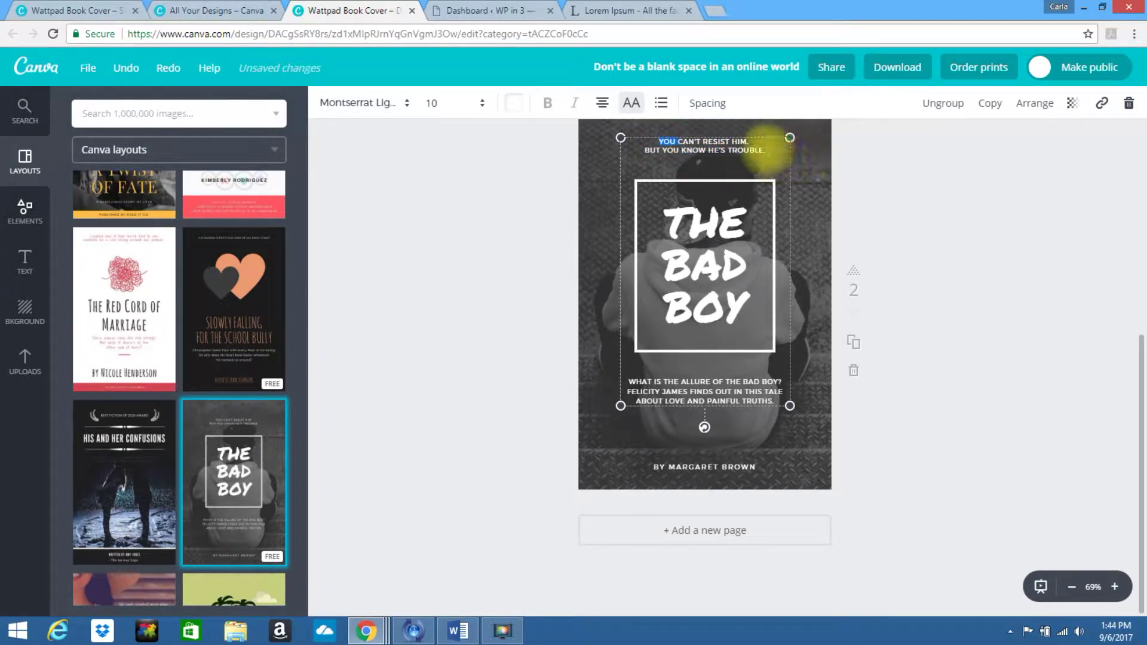
{"action": "left_click", "coordinate": [767, 149]}
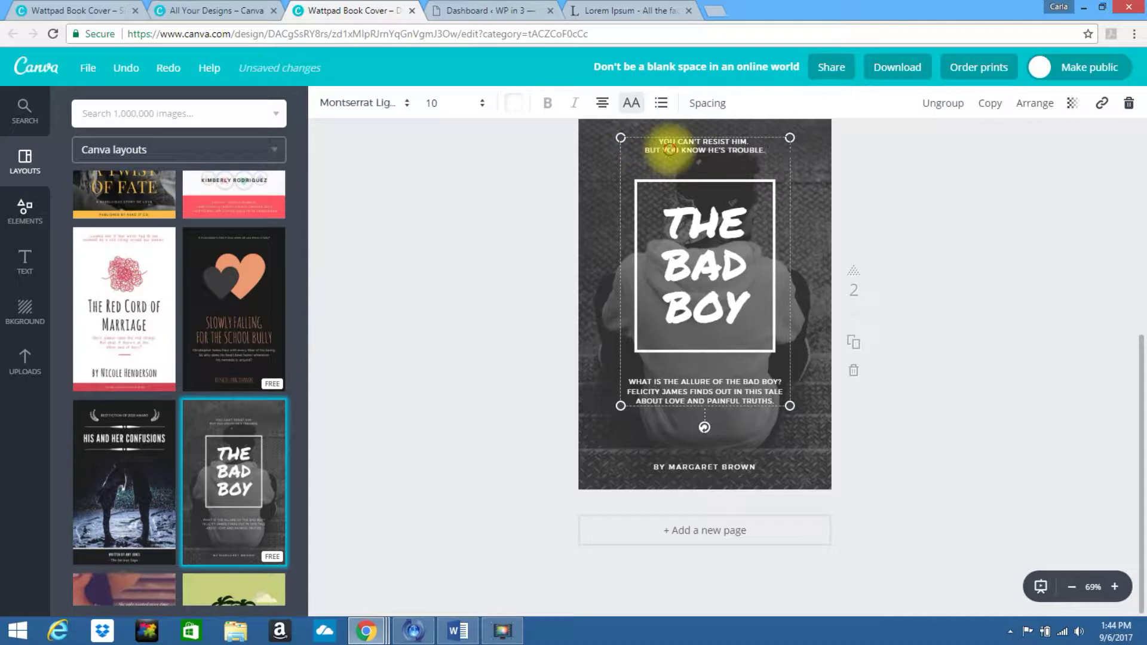
{"action": "key", "text": "BackSpace"}
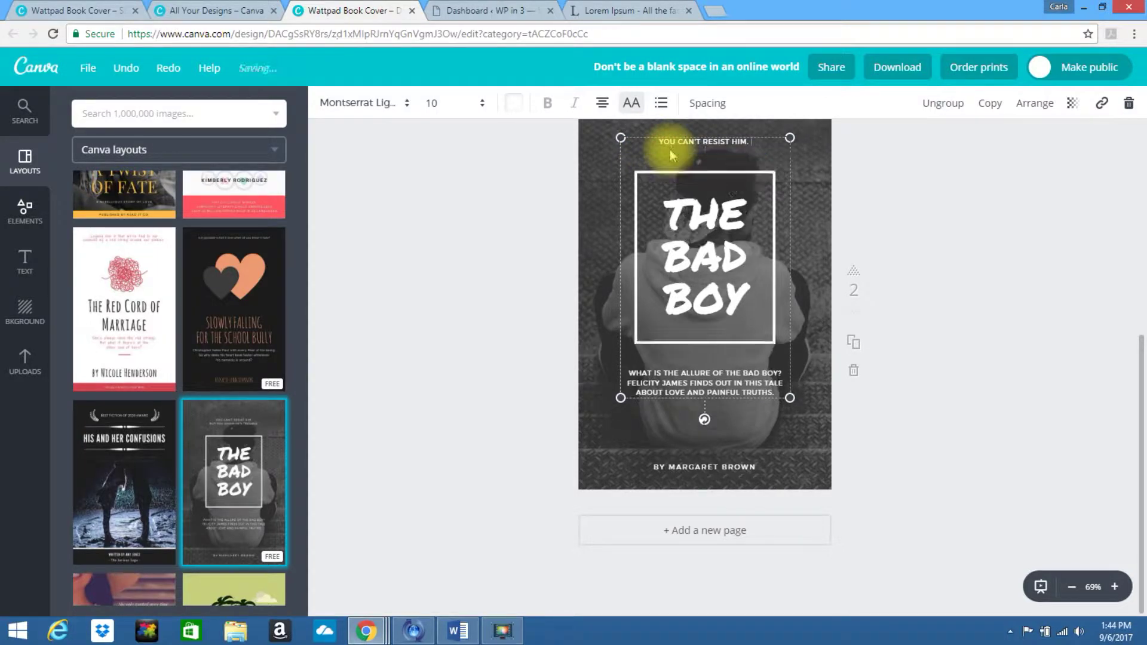
{"action": "key", "text": "BackSpace"}
{"action": "key", "text": "BackSpace"}
{"action": "key", "text": "BackSpace"}
{"action": "key", "text": "BackSpace"}
{"action": "key", "text": "BackSpace"}
{"action": "key", "text": "BackSpace"}
{"action": "key", "text": "BackSpace"}
{"action": "key", "text": "BackSpace"}
{"action": "key", "text": "BackSpace"}
{"action": "key", "text": "BackSpace"}
{"action": "key", "text": "BackSpace"}
{"action": "key", "text": "BackSpace"}
{"action": "key", "text": "BackSpace"}
{"action": "key", "text": "BackSpace"}
{"action": "key", "text": "BackSpace"}
{"action": "key", "text": "BackSpace"}
{"action": "key", "text": "BackSpace"}
{"action": "key", "text": "BackSpace"}
{"action": "key", "text": "BackSpace"}
{"action": "key", "text": "BackSpace"}
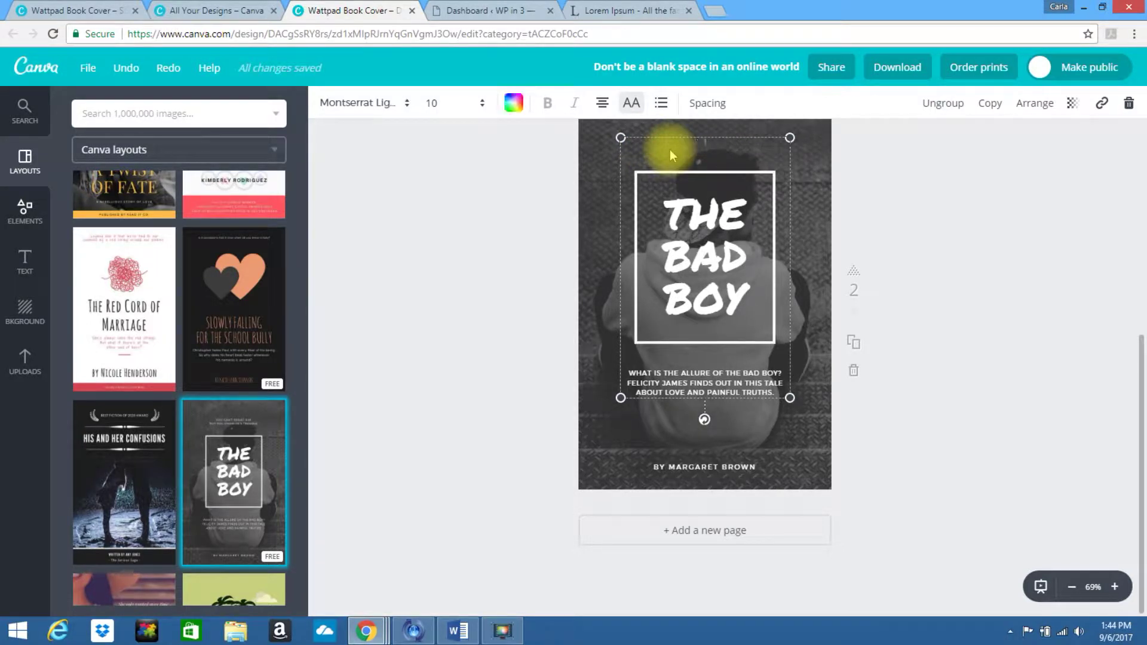
{"action": "type", "text": "DAY 1"}
{"action": "left_click", "coordinate": [478, 103]}
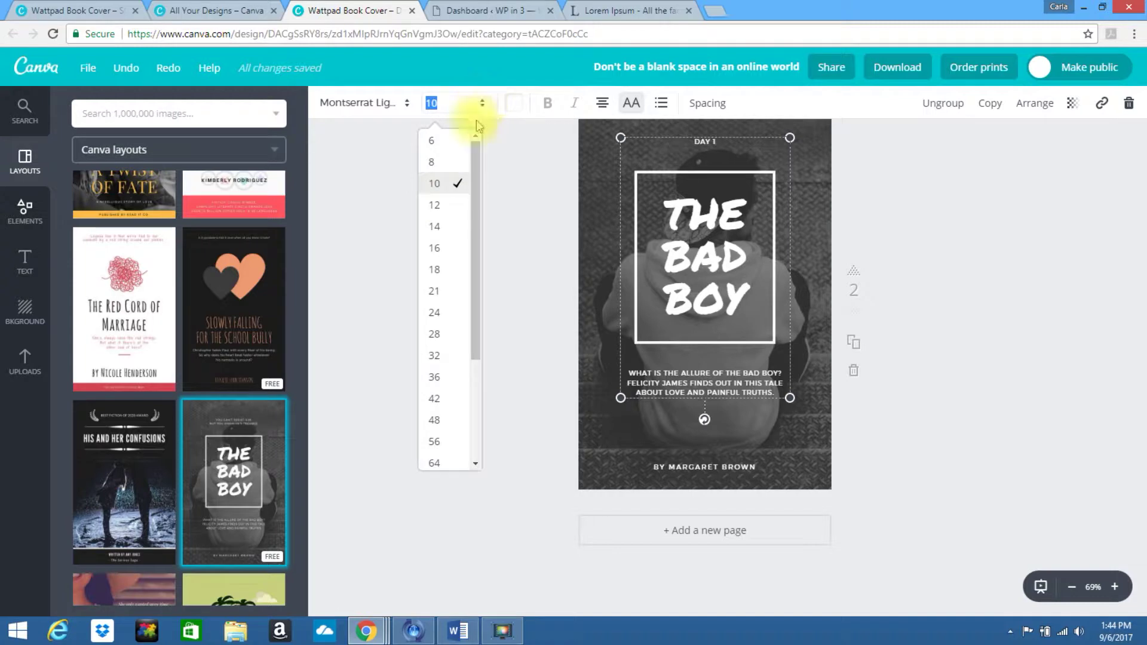
{"action": "left_click", "coordinate": [433, 249]}
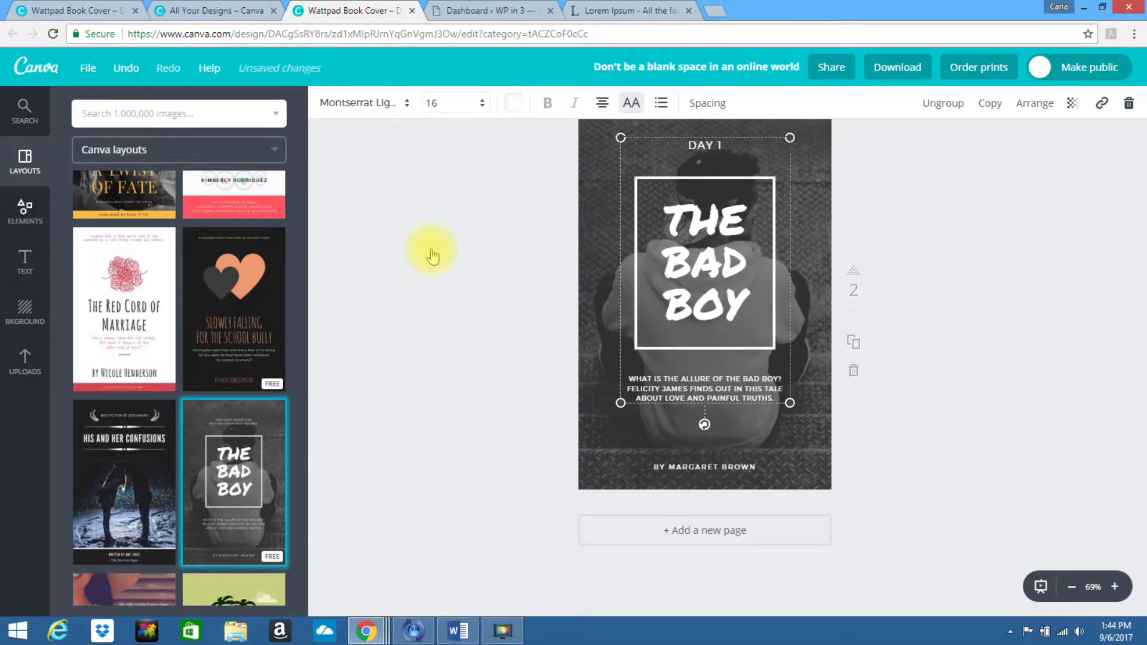
{"action": "double_click", "coordinate": [713, 231]}
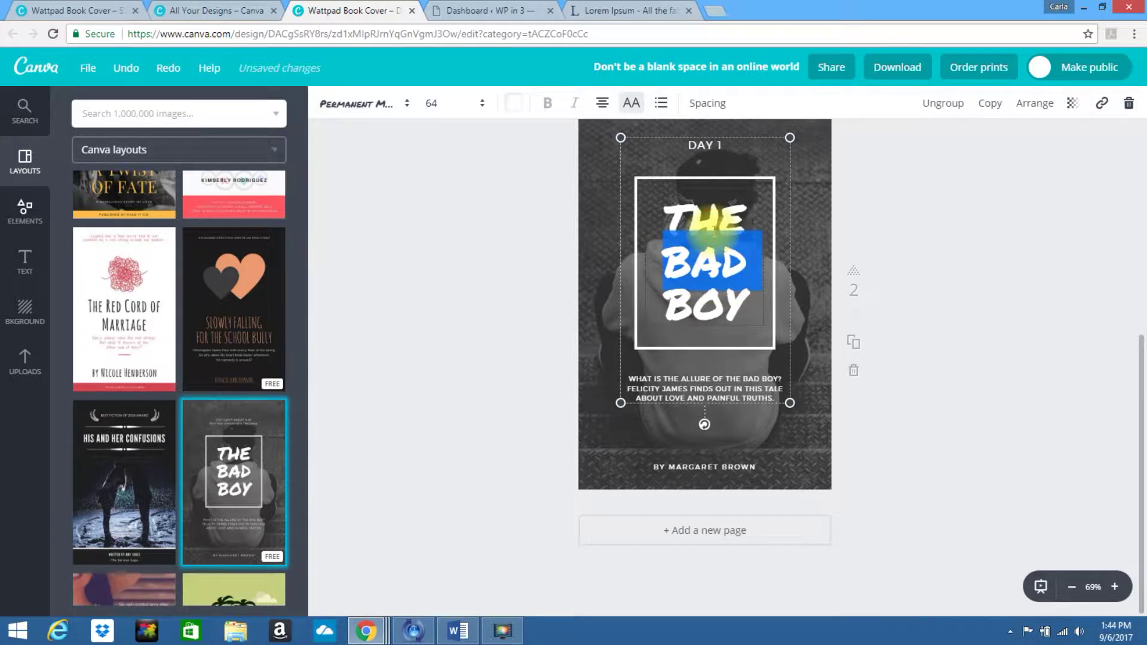
- Change page 2's title from 'THE BAD BOY' to 'FIND YOUR NICHE' at size 56
{"action": "left_click_drag", "start_coordinate": [660, 207], "coordinate": [760, 313]}
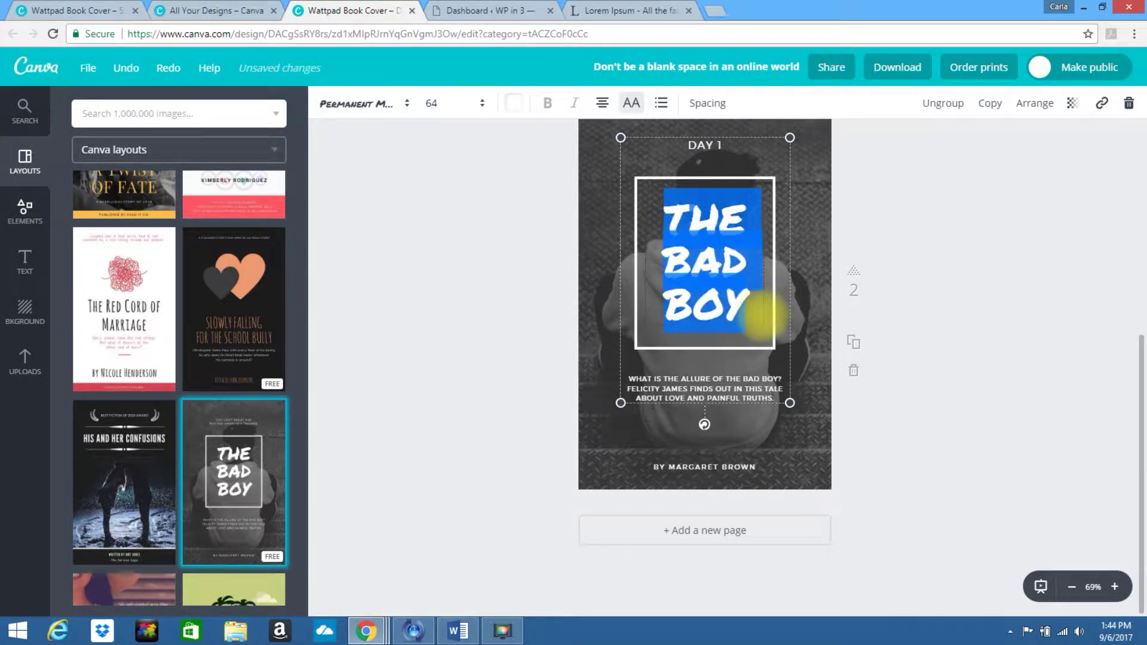
{"action": "type", "text": "FIND Y"}
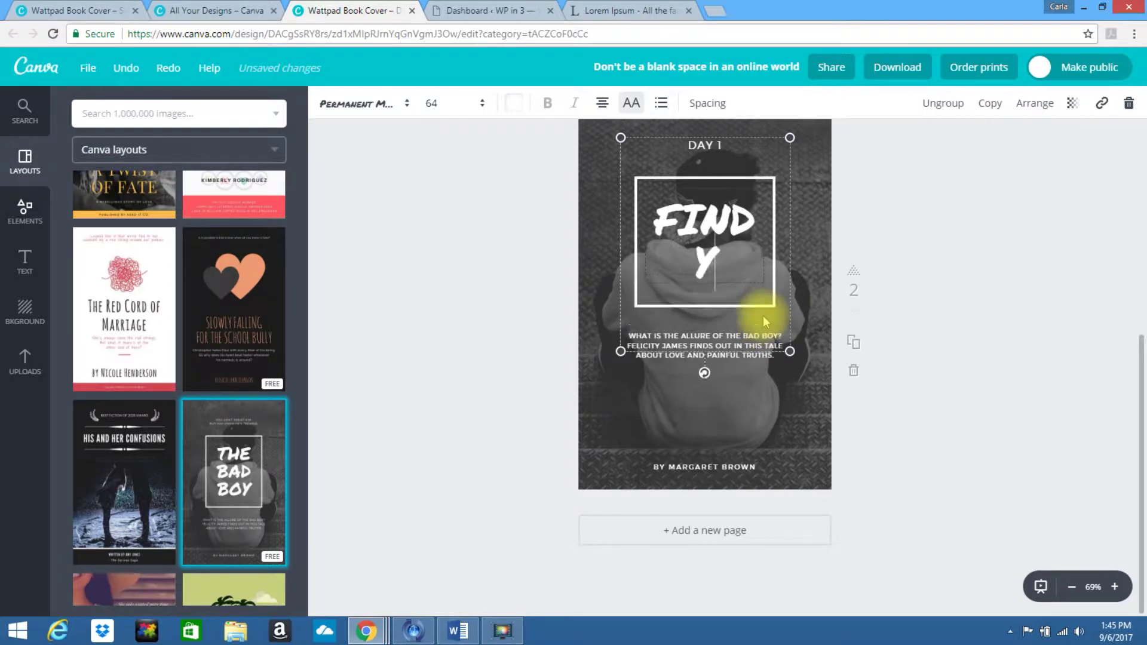
{"action": "type", "text": "OUR"}
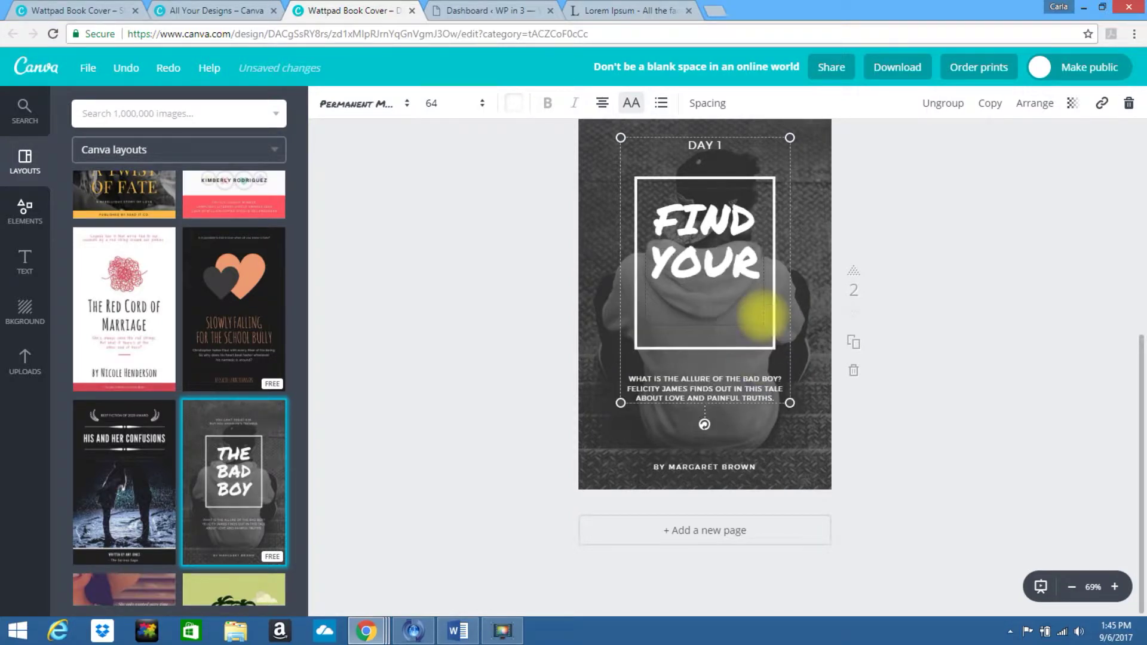
{"action": "type", "text": " NICHE"}
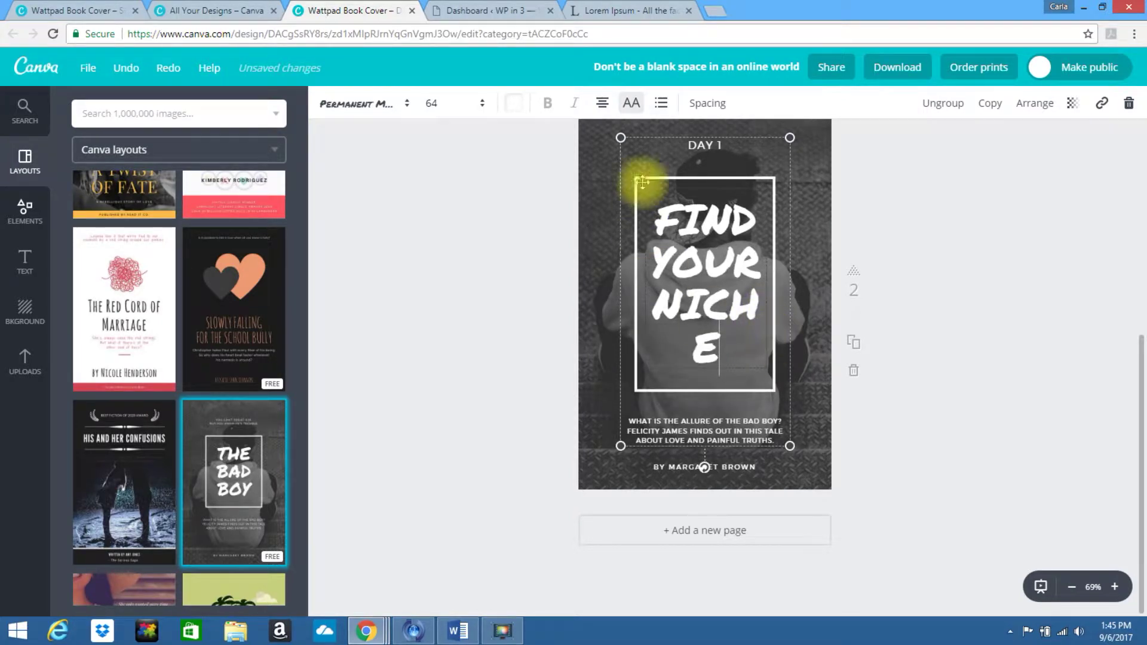
{"action": "left_click", "coordinate": [482, 112]}
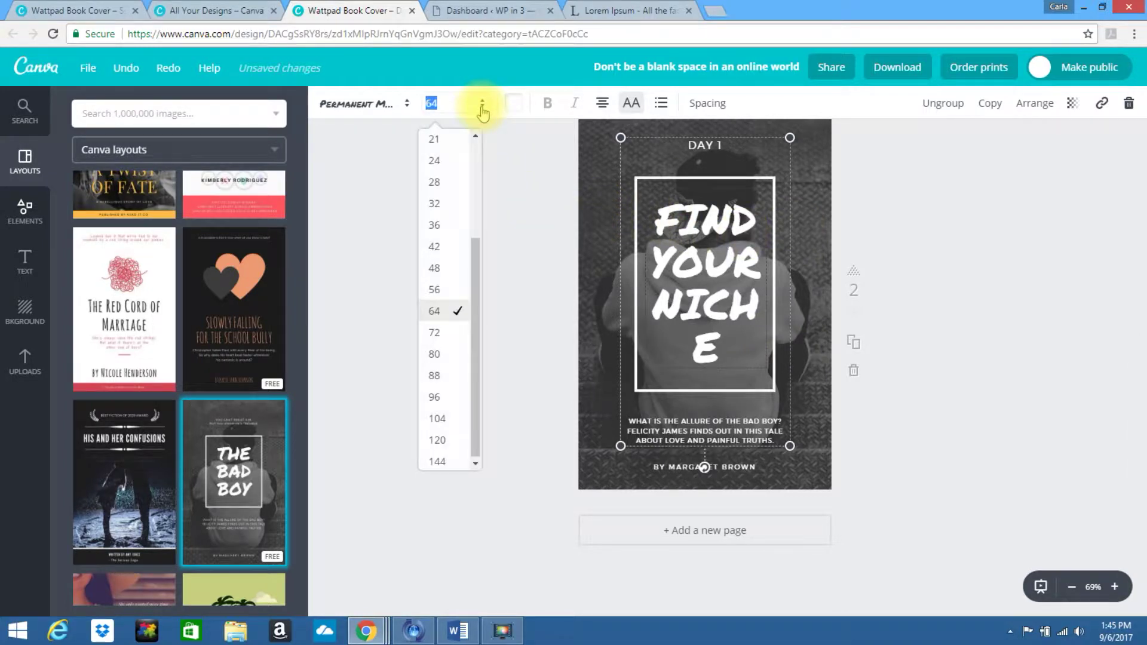
{"action": "left_click", "coordinate": [433, 289]}
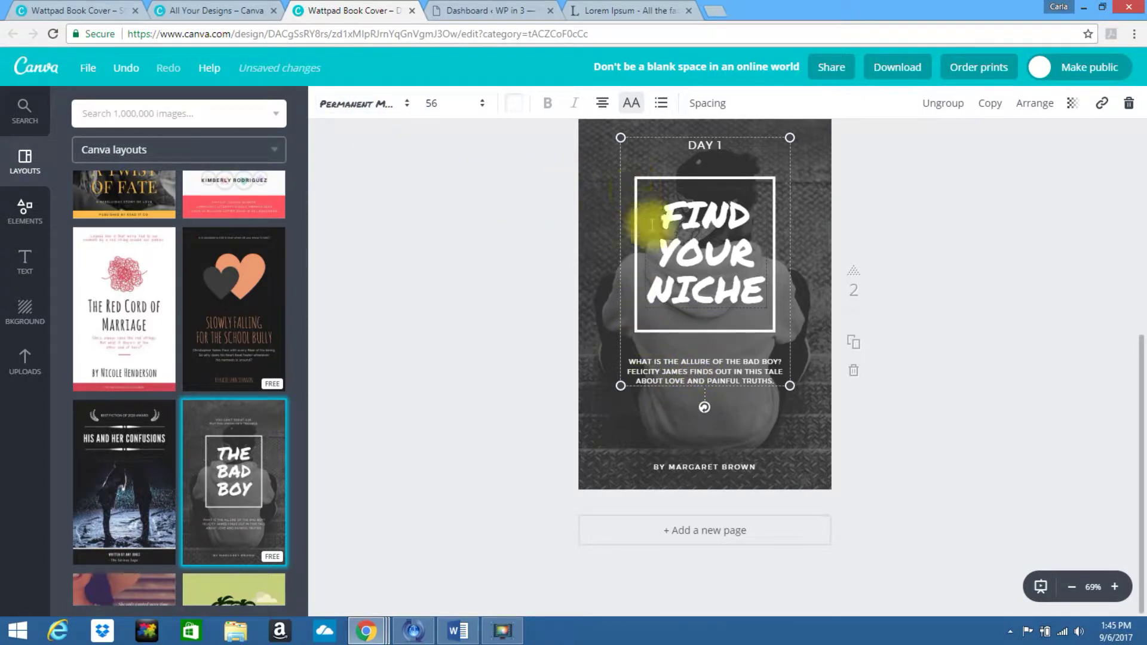
- Switch the FIND YOUR NICHE title from Permanent Marker to Bebas Neue
{"action": "left_click", "coordinate": [400, 110]}
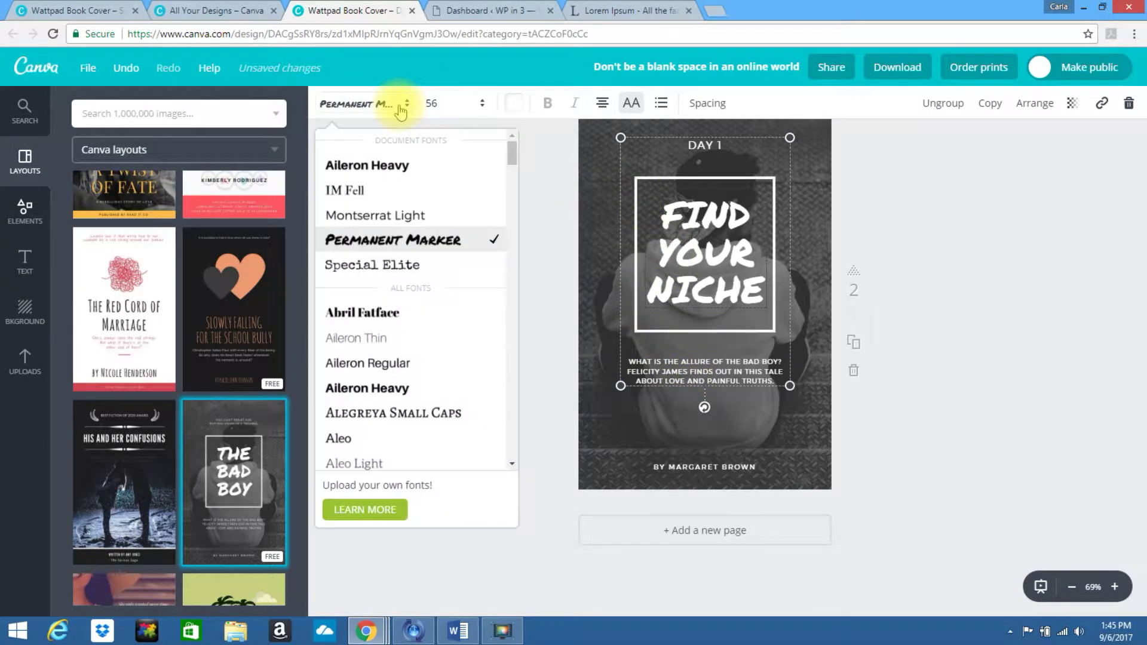
{"action": "left_click_drag", "start_coordinate": [514, 154], "coordinate": [517, 209]}
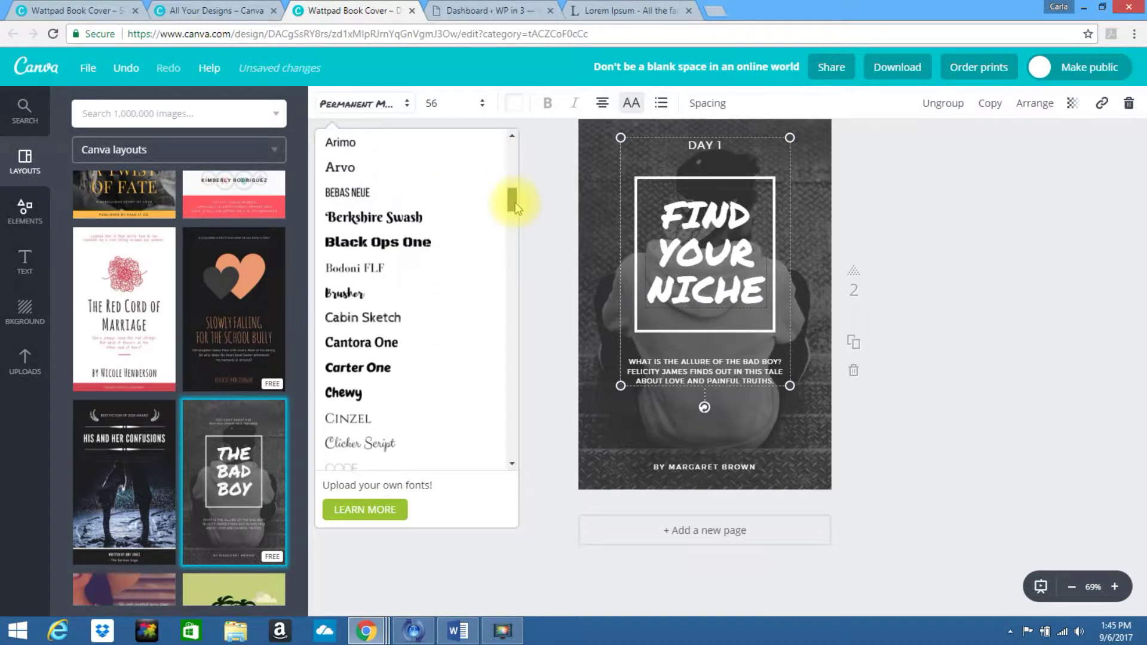
{"action": "left_click", "coordinate": [369, 196]}
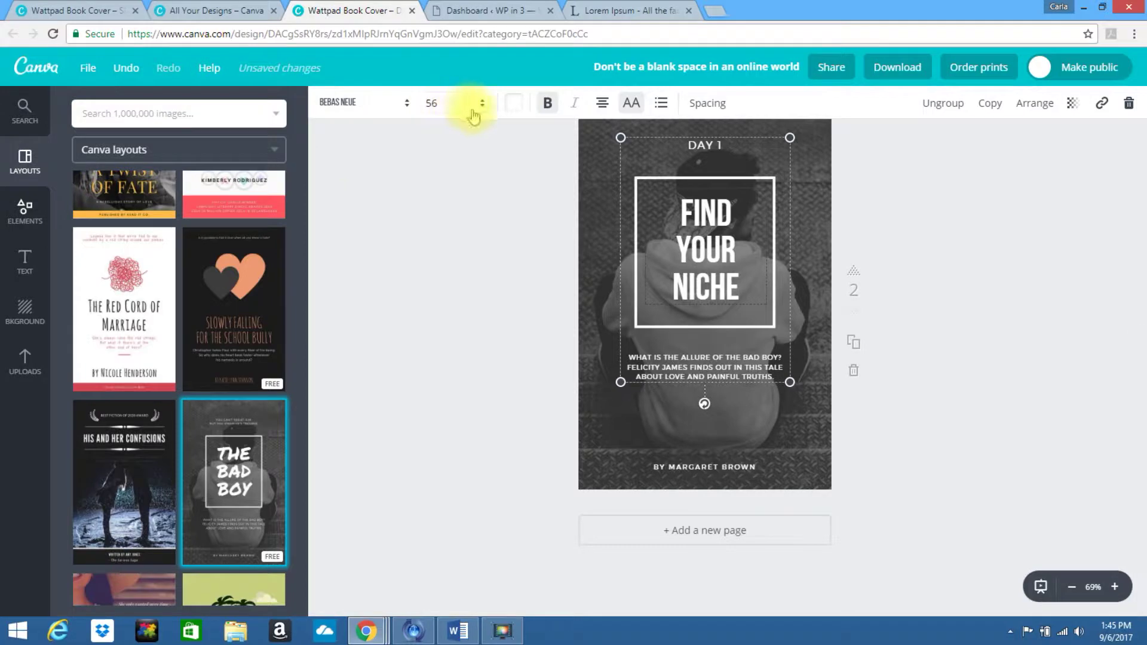
- Widen the FIND YOUR NICHE title's letter spacing to 240
{"action": "left_click", "coordinate": [716, 106]}
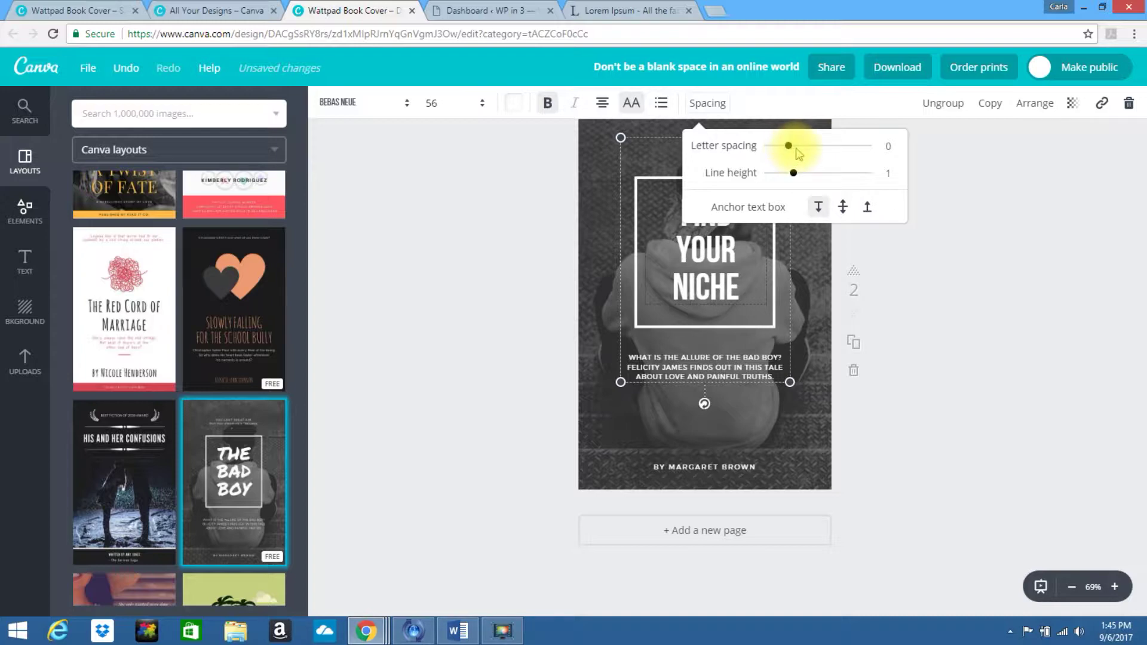
{"action": "left_click_drag", "start_coordinate": [788, 152], "coordinate": [815, 157]}
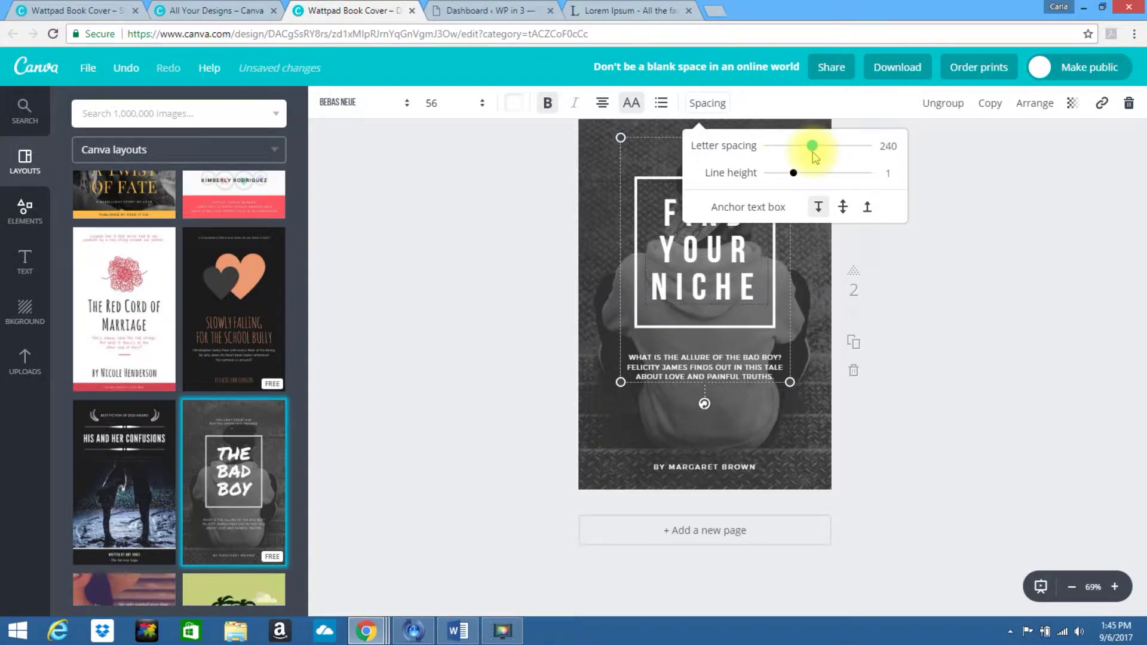
{"action": "left_click", "coordinate": [703, 357]}
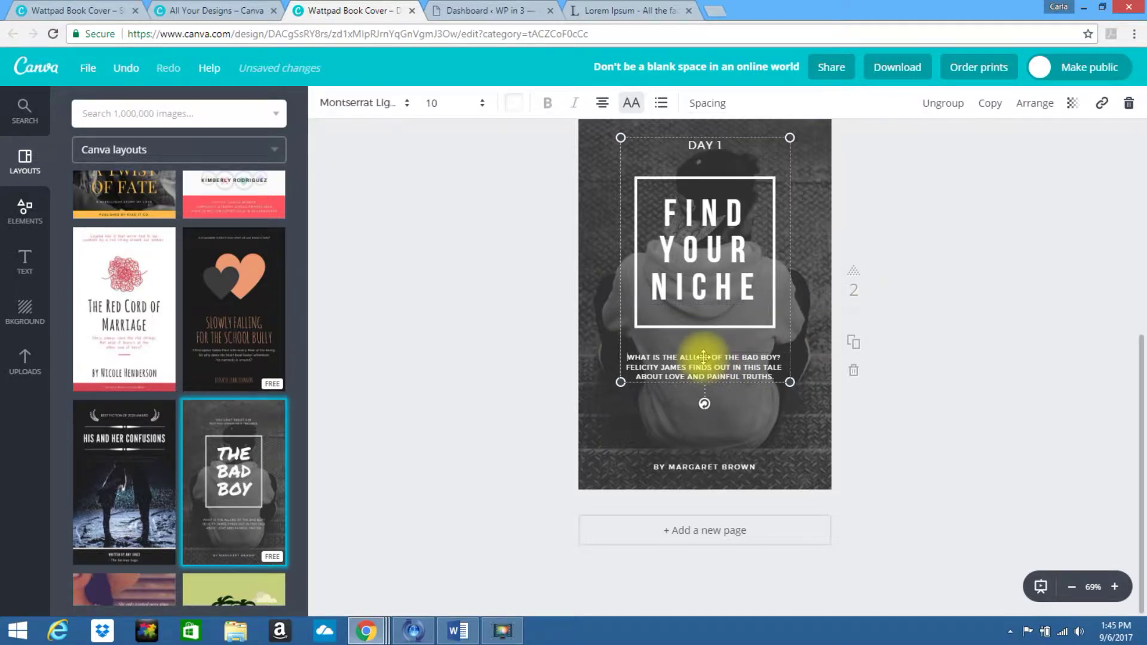
{"action": "left_click", "coordinate": [639, 284]}
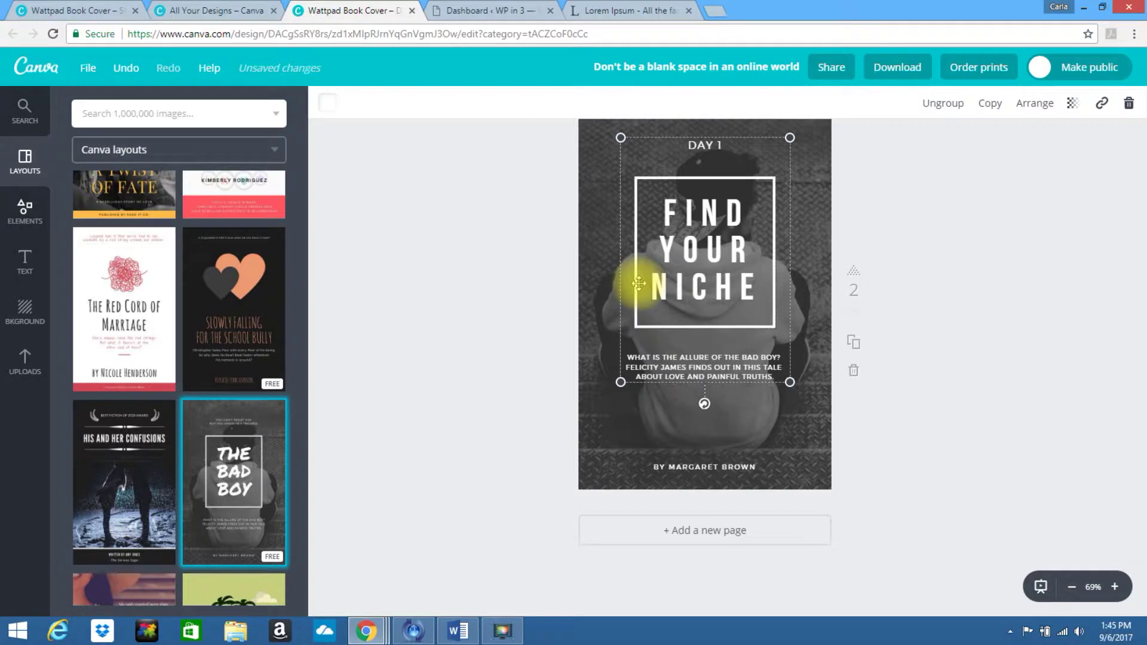
- Turn the square frame around the title black
{"action": "left_click", "coordinate": [327, 109]}
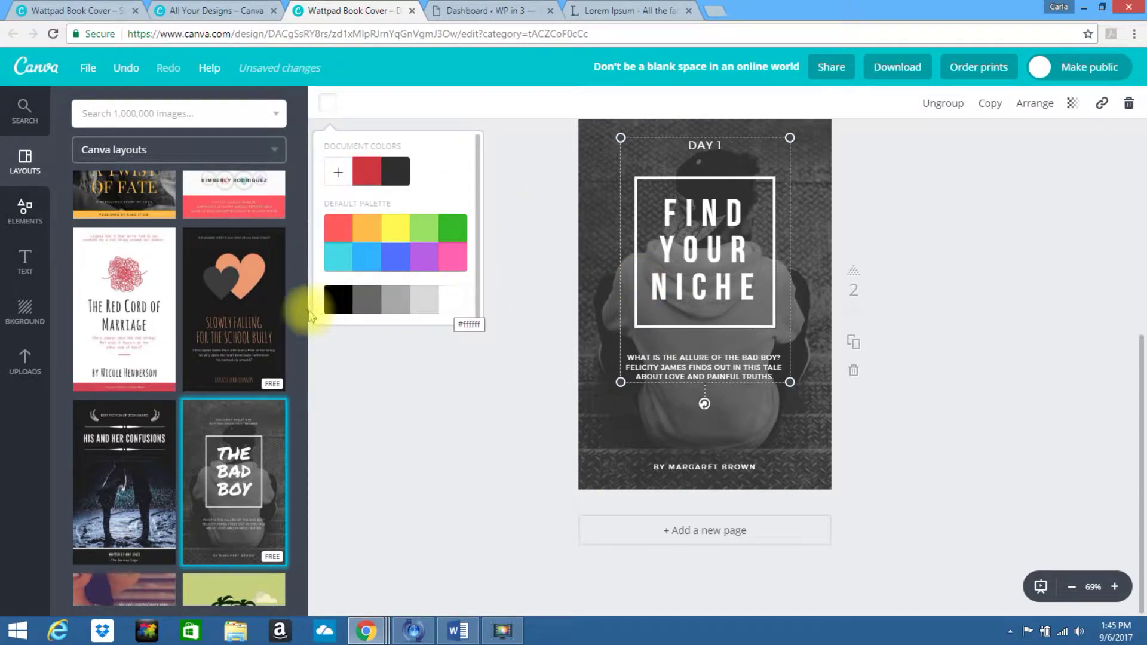
{"action": "left_click", "coordinate": [337, 304]}
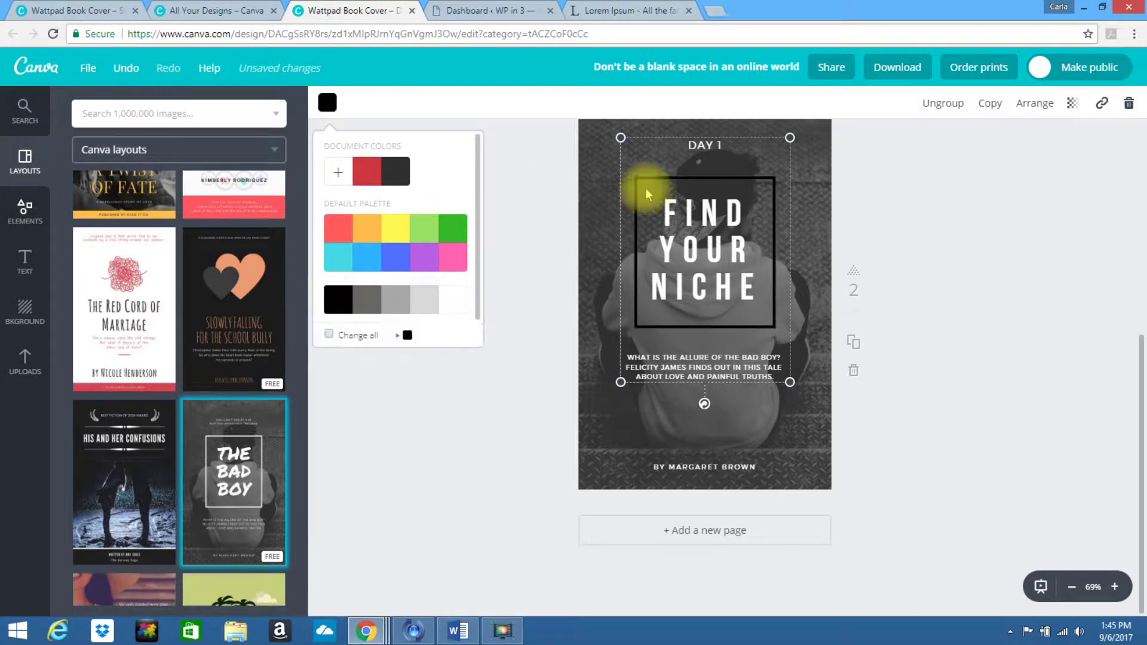
{"action": "left_click", "coordinate": [709, 235]}
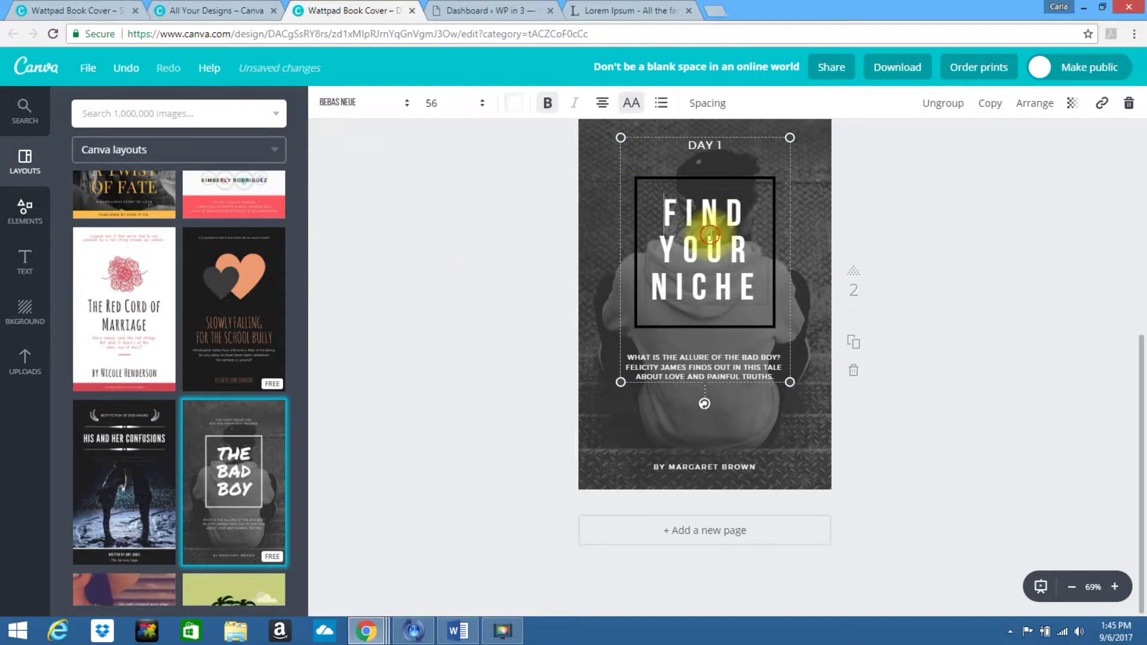
- Recolour YOUR NICHE and FIND in the dark document colour
{"action": "triple_click", "coordinate": [710, 234]}
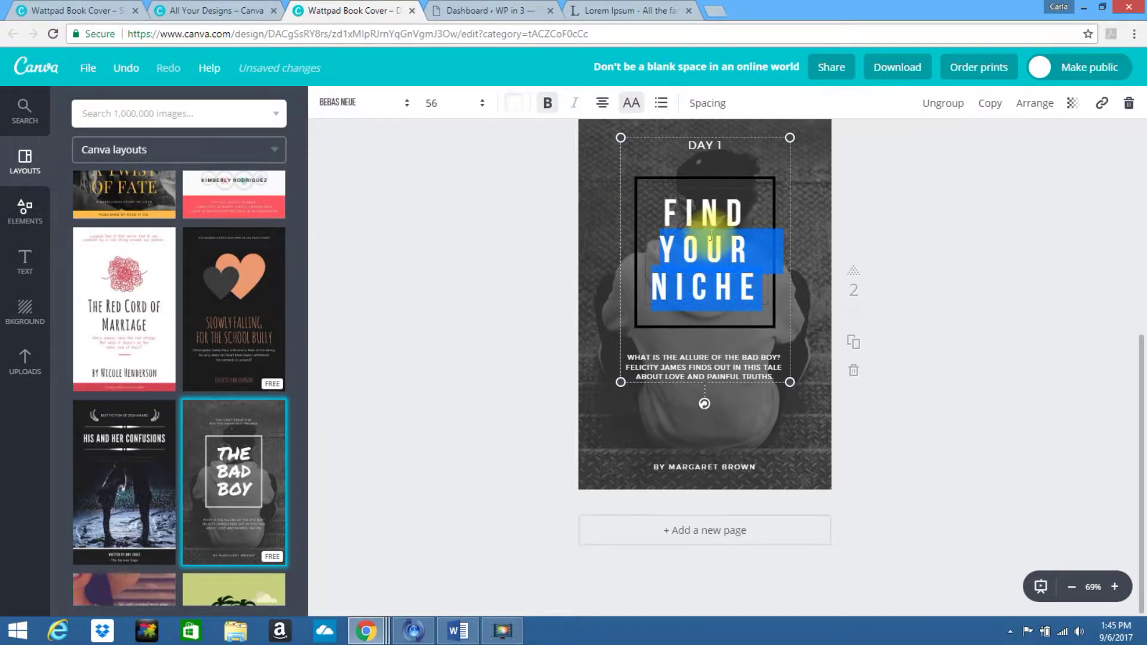
{"action": "left_click", "coordinate": [512, 108]}
{"action": "left_click", "coordinate": [589, 174]}
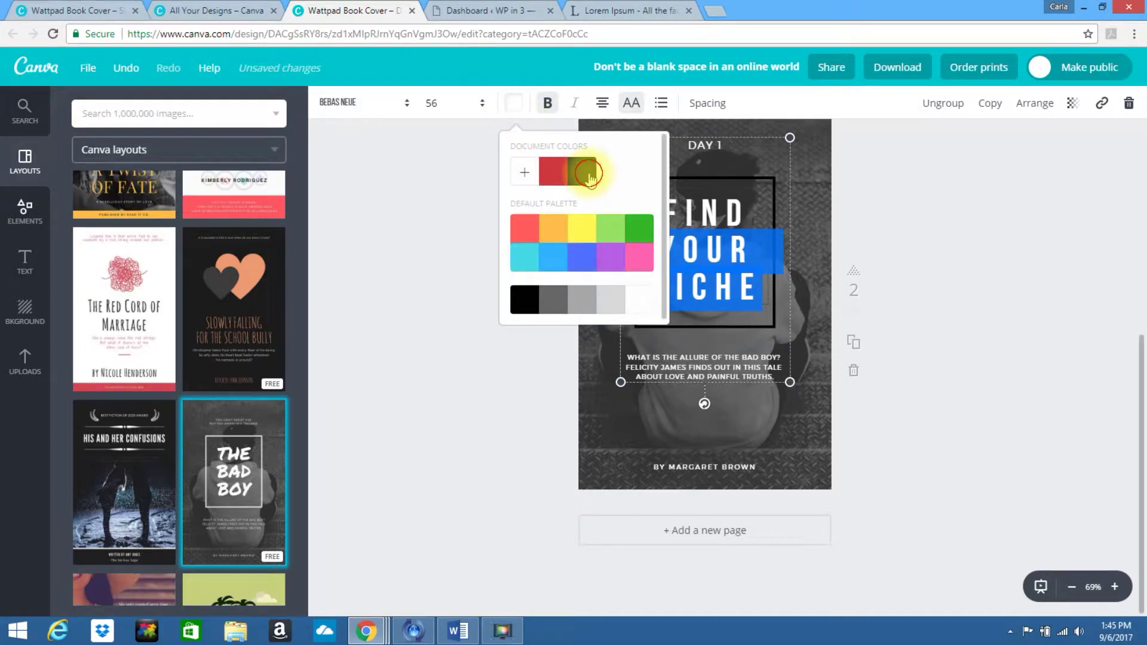
{"action": "left_click", "coordinate": [583, 174]}
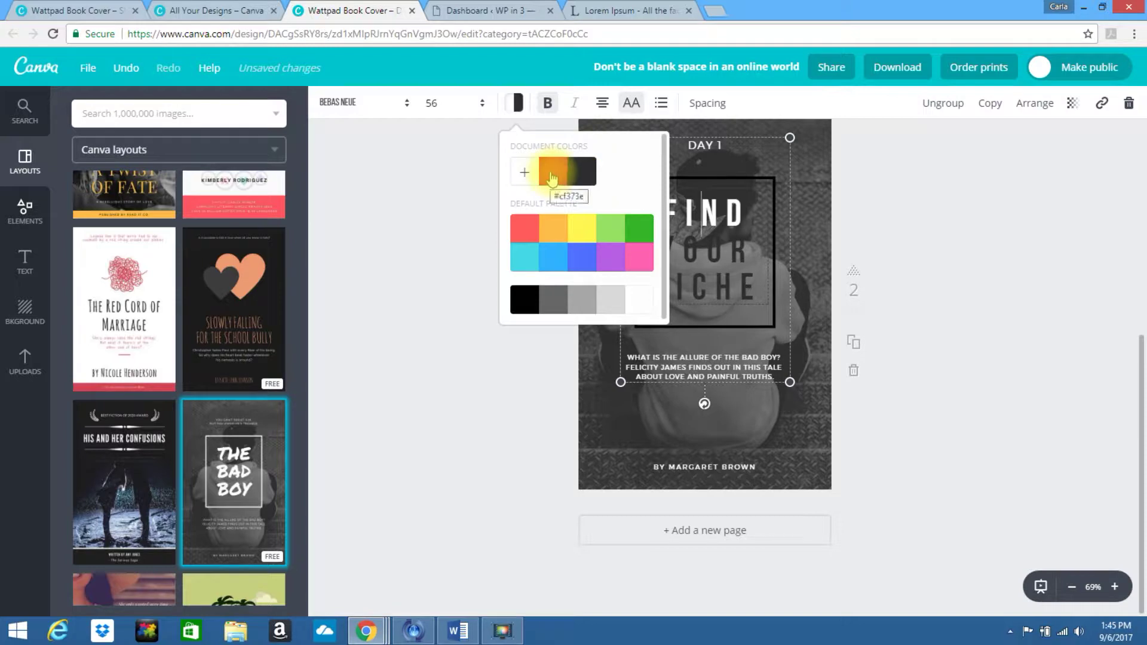
{"action": "double_click", "coordinate": [711, 213]}
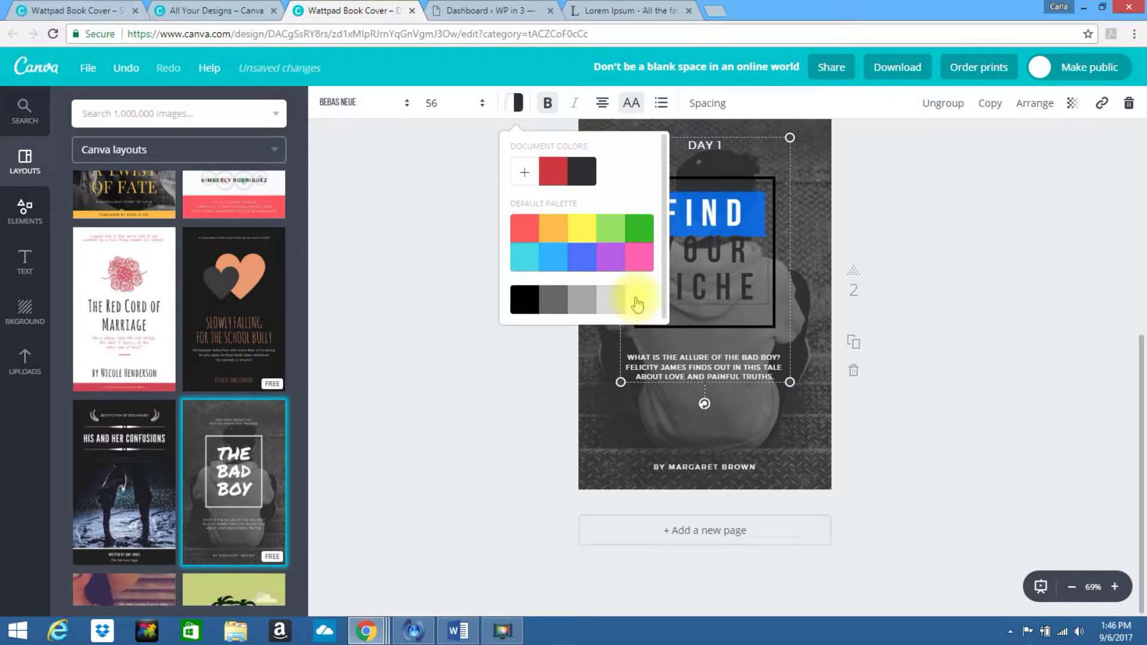
{"action": "left_click", "coordinate": [574, 171]}
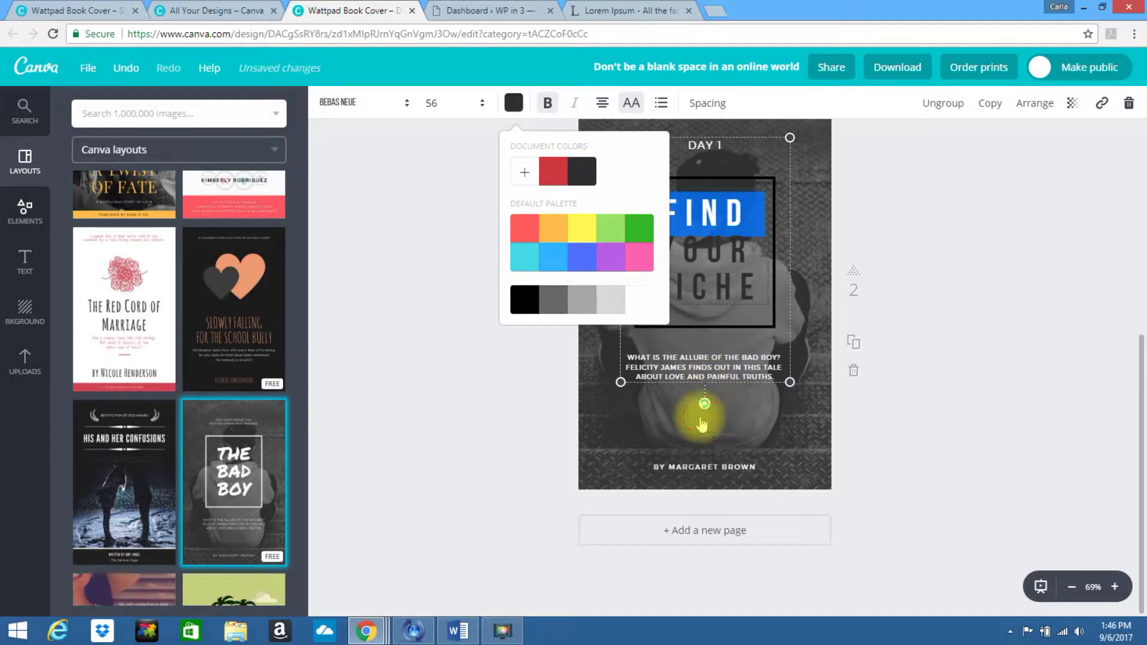
{"action": "left_click", "coordinate": [711, 150]}
{"action": "left_click", "coordinate": [711, 145]}
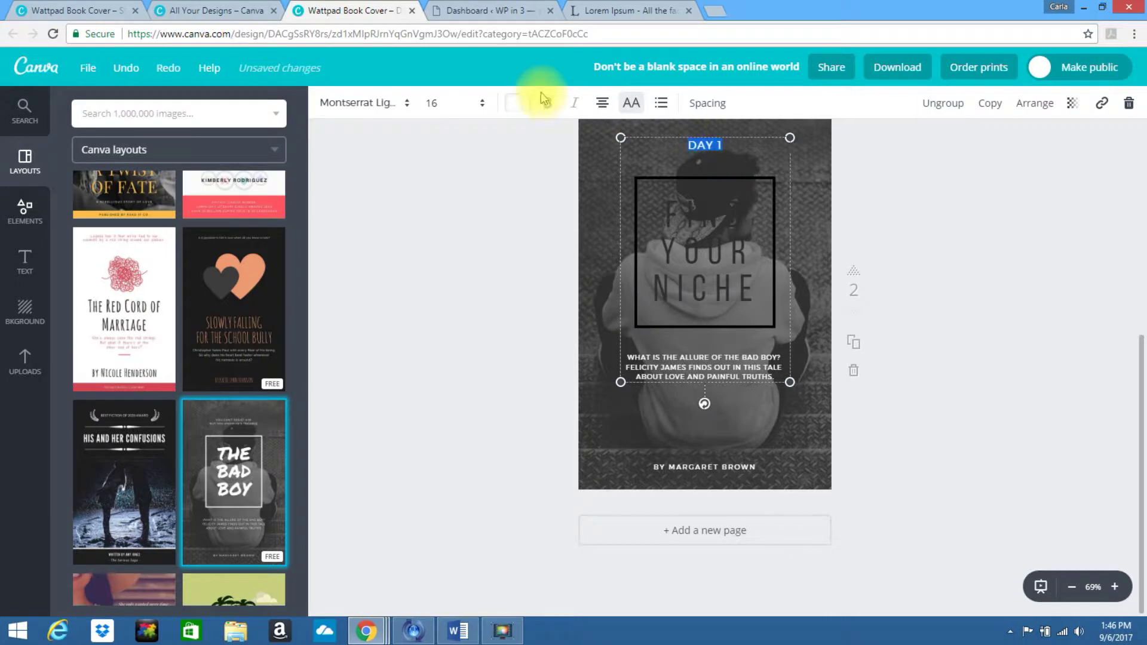
- Keep DAY 1's colour, highlight the three-line blurb, and fetch text from the Lorem Ipsum tab
{"action": "left_click", "coordinate": [515, 105]}
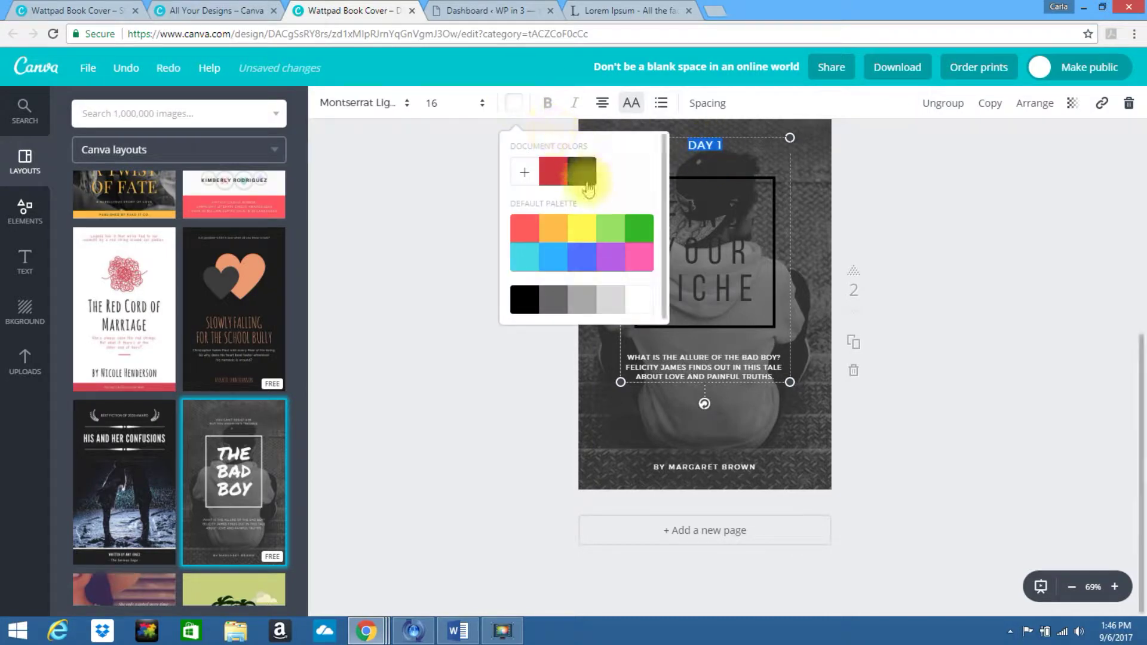
{"action": "left_click", "coordinate": [684, 421]}
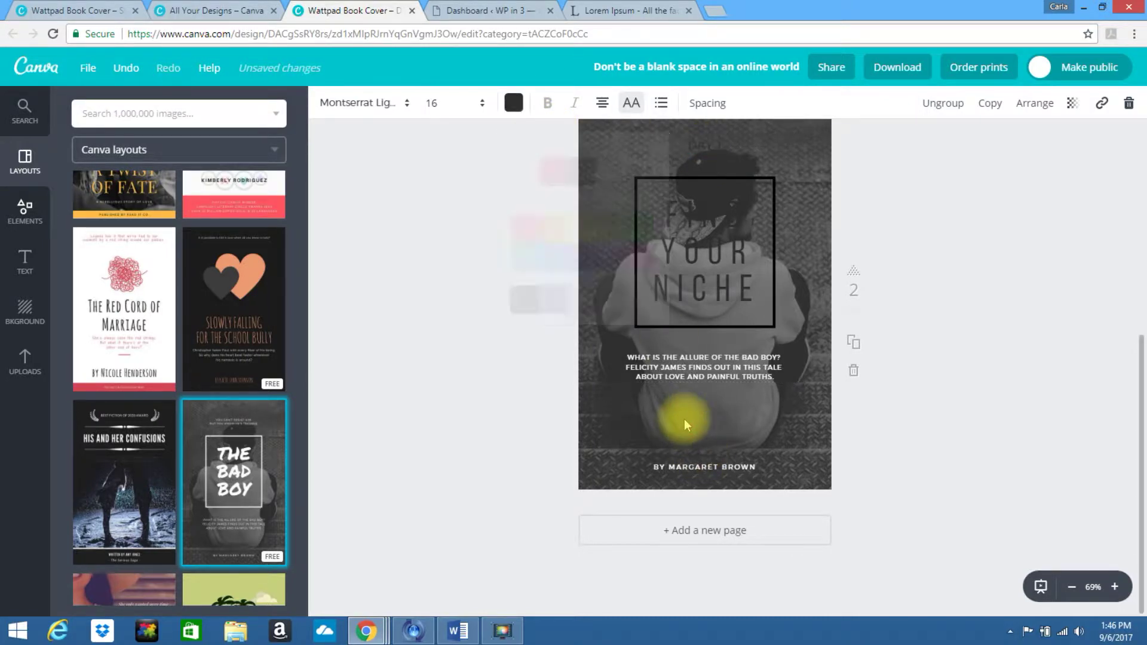
{"action": "left_click", "coordinate": [673, 360]}
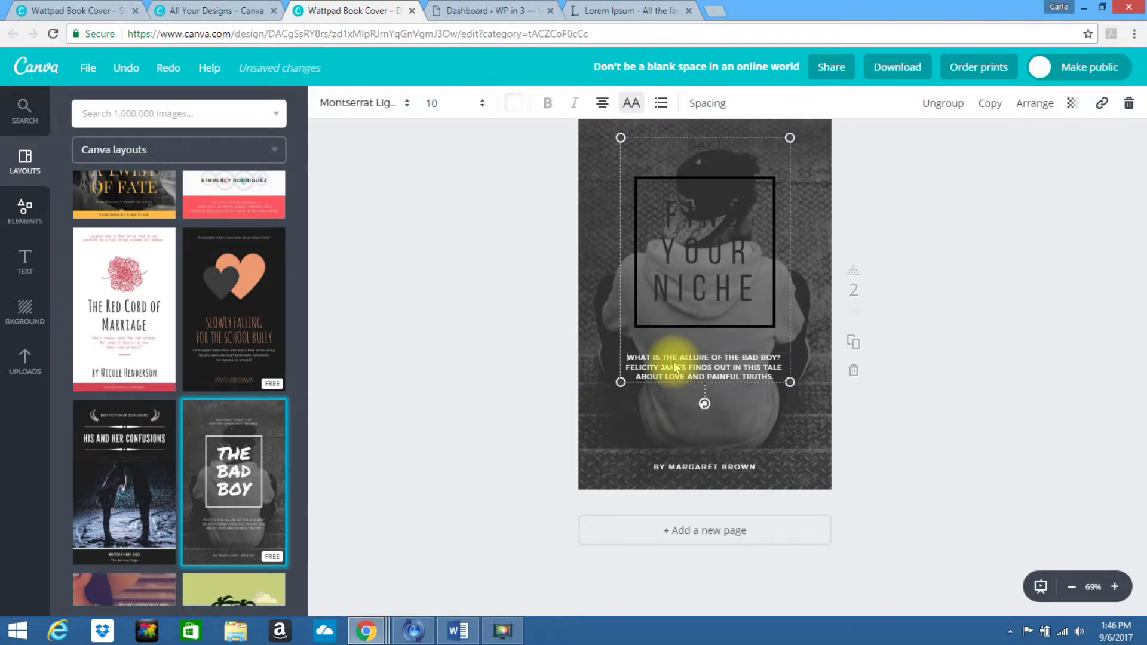
{"action": "left_click", "coordinate": [632, 359]}
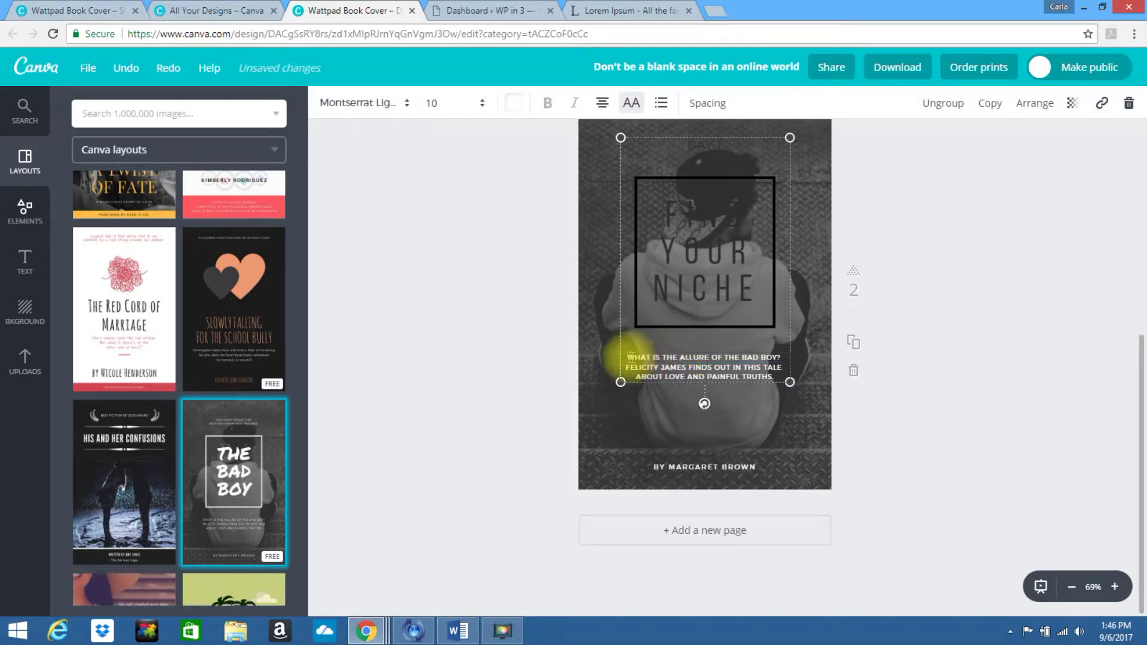
{"action": "left_click_drag", "start_coordinate": [628, 357], "coordinate": [785, 379]}
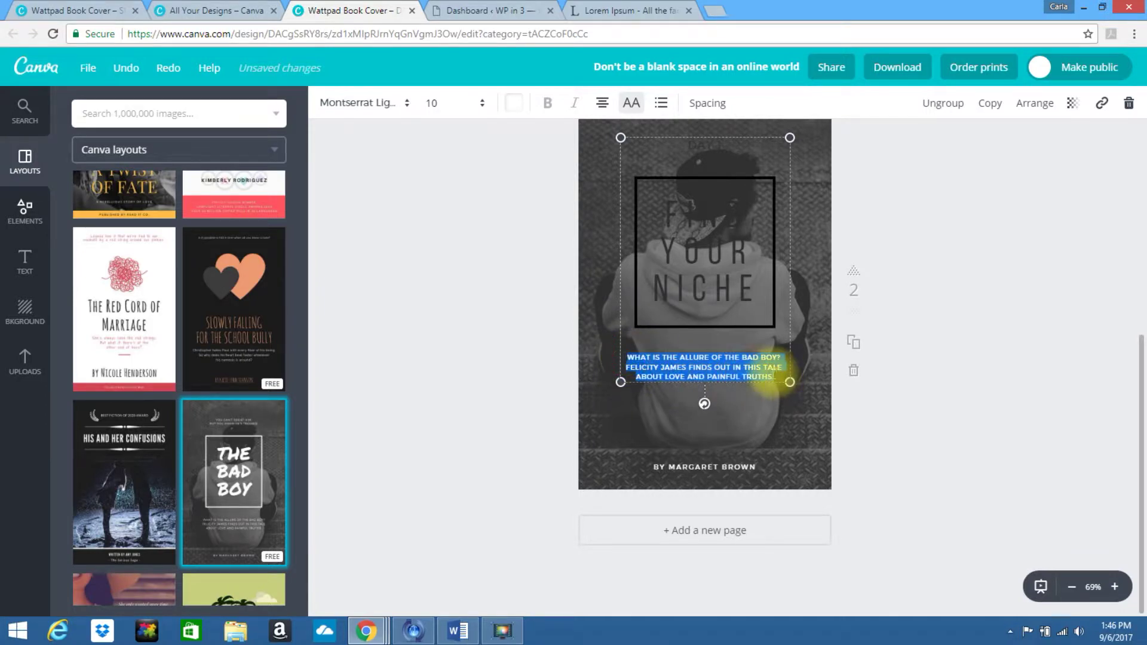
{"action": "left_click", "coordinate": [645, 10]}
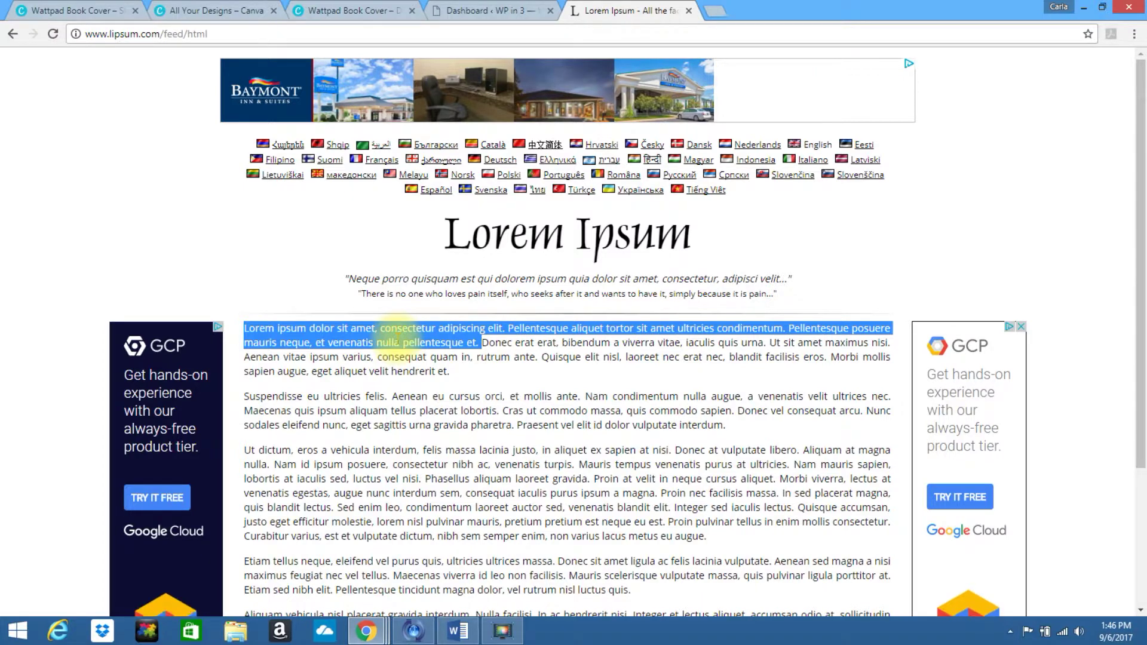
{"action": "left_click", "coordinate": [360, 17]}
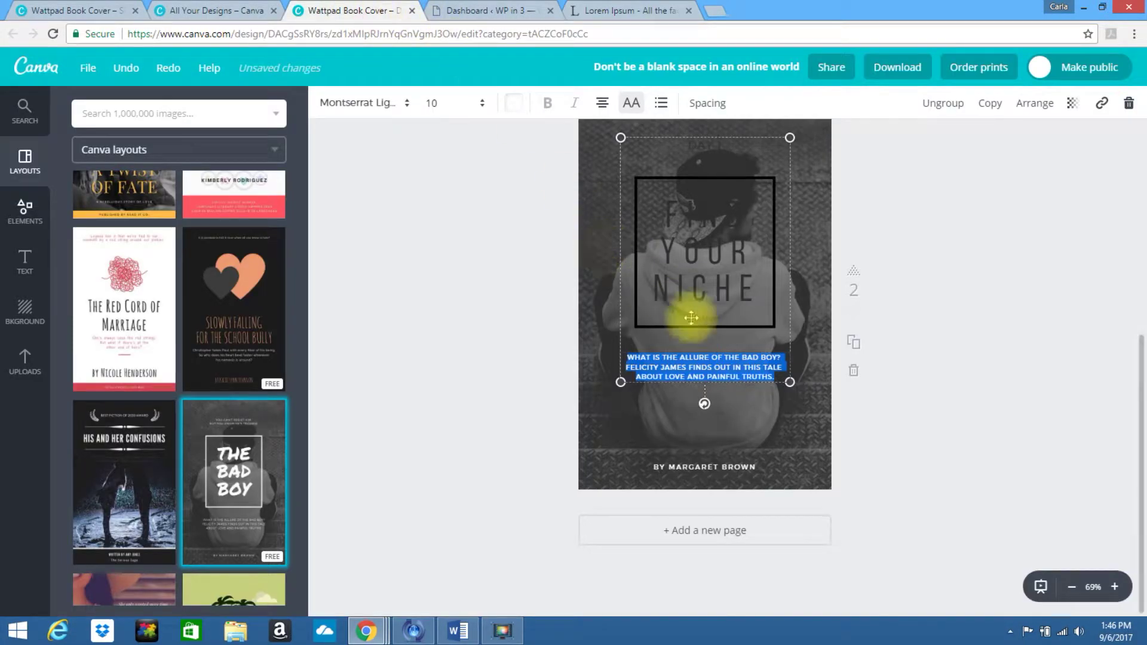
- Replace the blurb with Lorem Ipsum text in dark colour and remove the author credit line
{"action": "type", "text": "LOREM IPSUM DOLOR SIT AMET, CONSECTETUR ADIPISCING ELIT. PELLENTESQUE ALIQUET TORTOR SIT AMET ULTRICIES CONDIMENTUM. PELLENTESQUE POSUERE MAURIS NEQUE, ET VENENATIS NULLA PELLENTESQUE ET."}
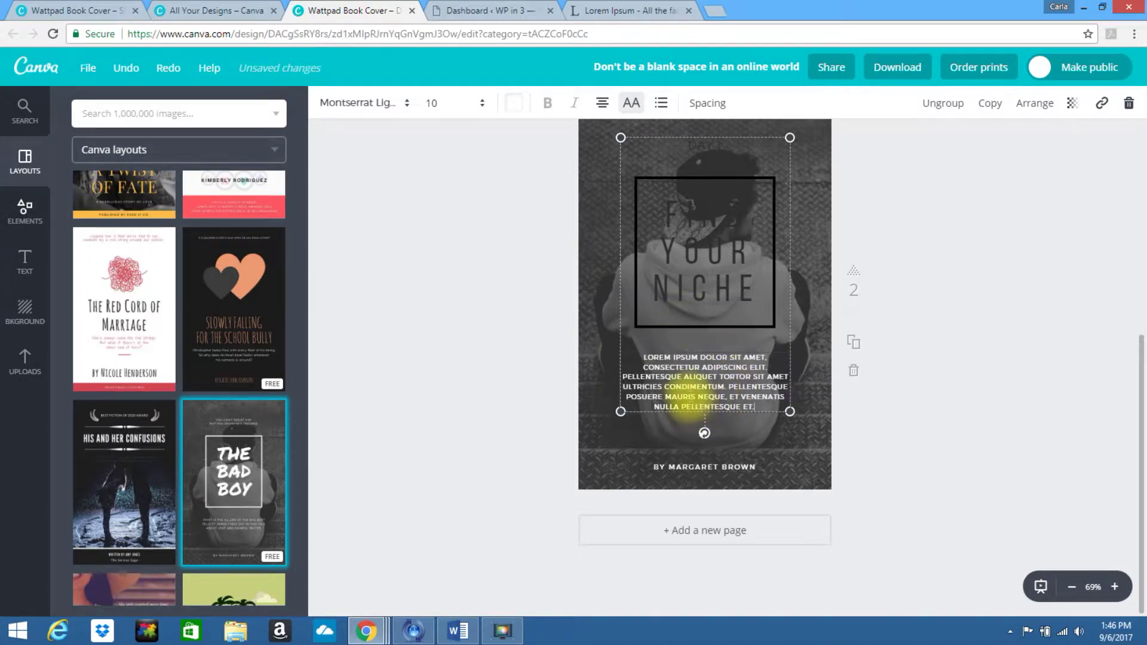
{"action": "triple_click", "coordinate": [688, 397]}
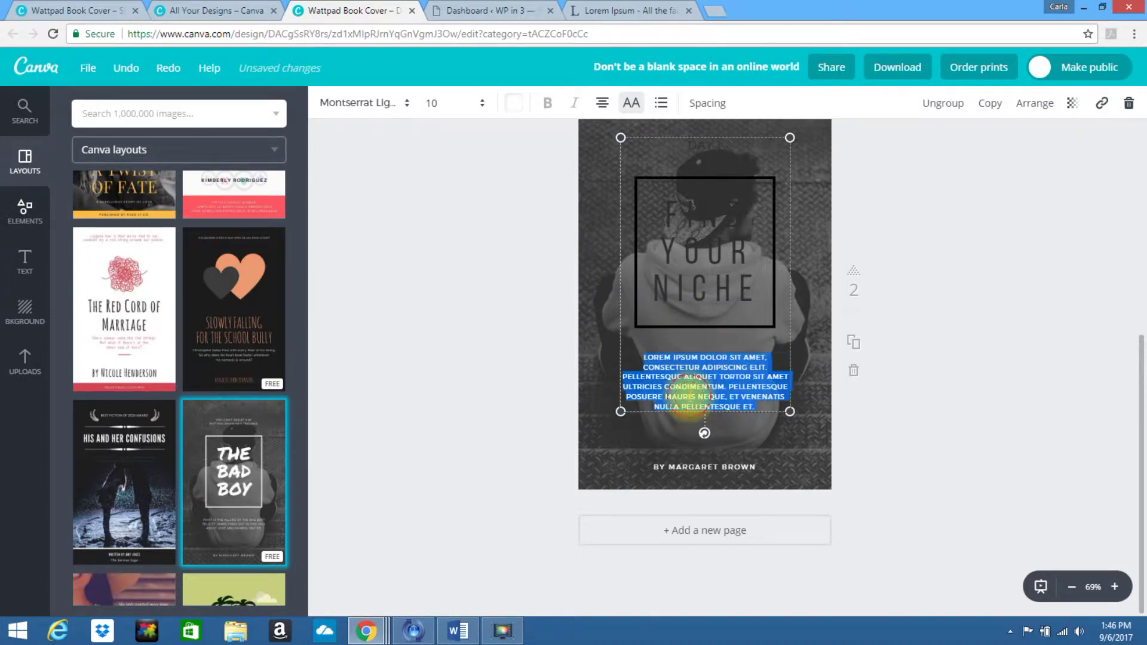
{"action": "left_click", "coordinate": [512, 106]}
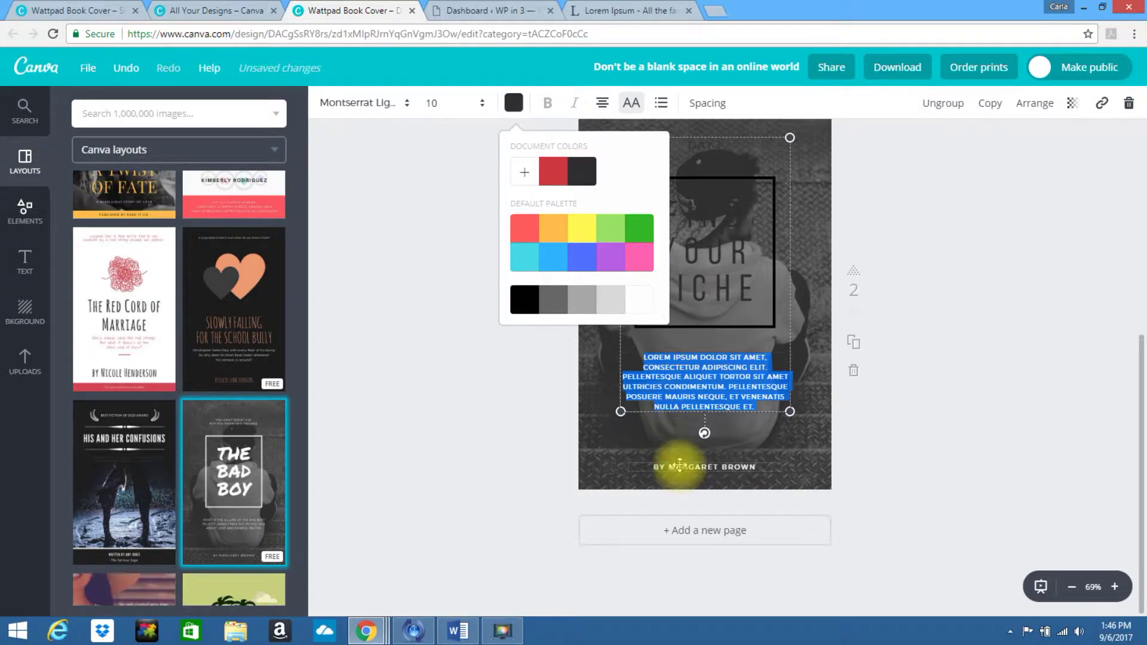
{"action": "left_click", "coordinate": [679, 466]}
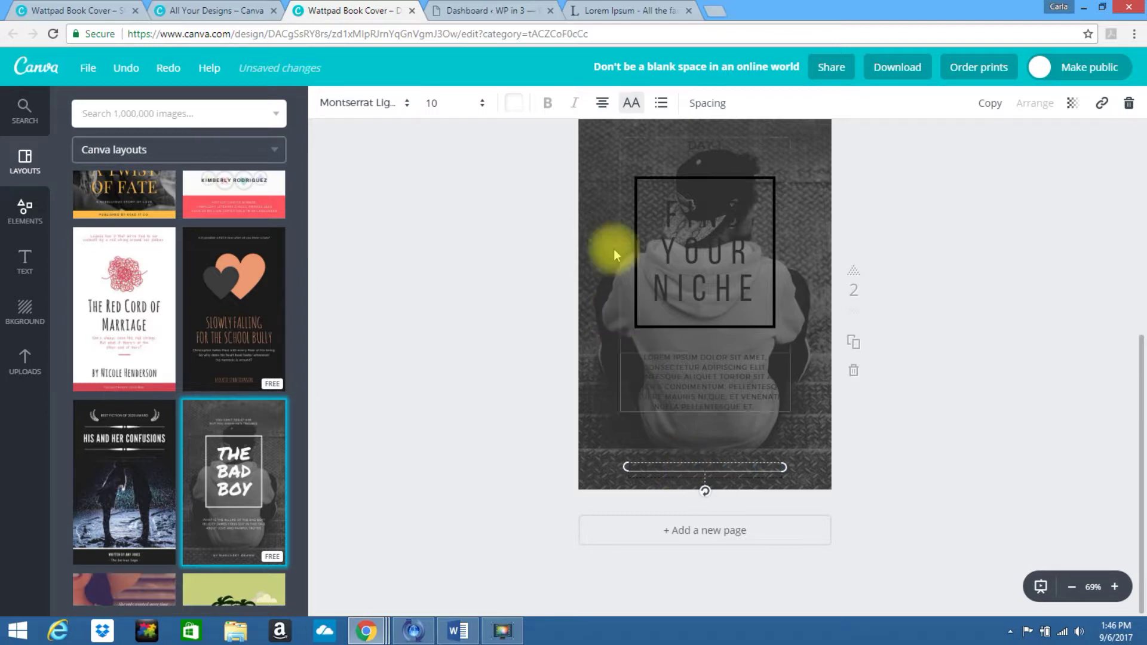
{"action": "left_click", "coordinate": [596, 168]}
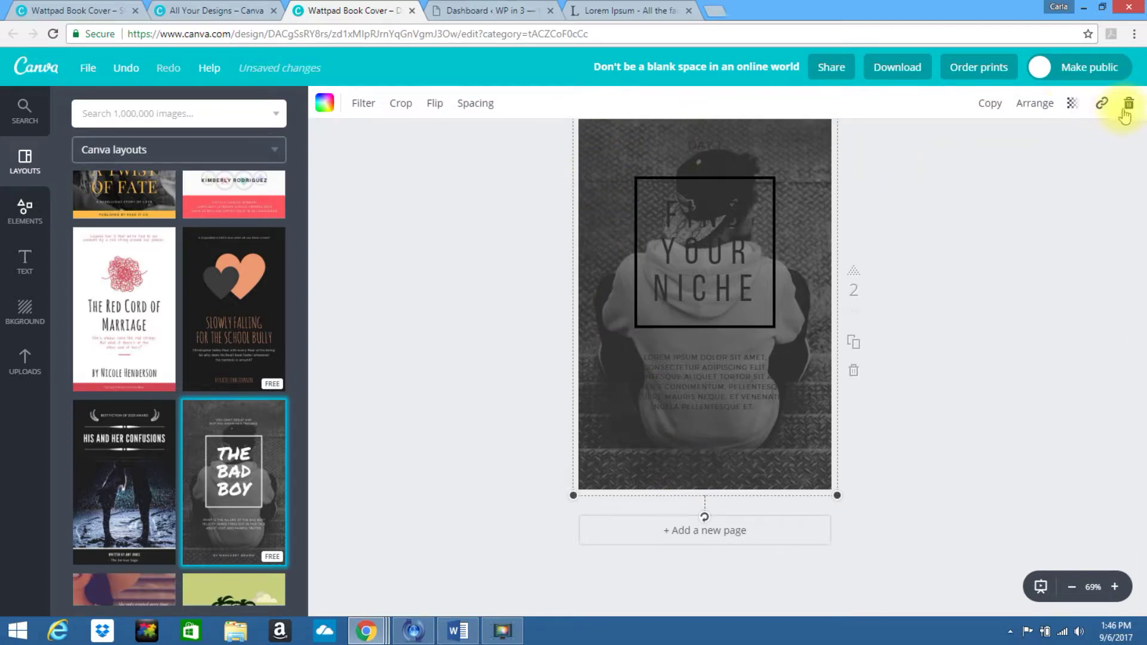
- Delete the background photo and the dark page background, leaving page 2 white
{"action": "left_click", "coordinate": [1130, 107]}
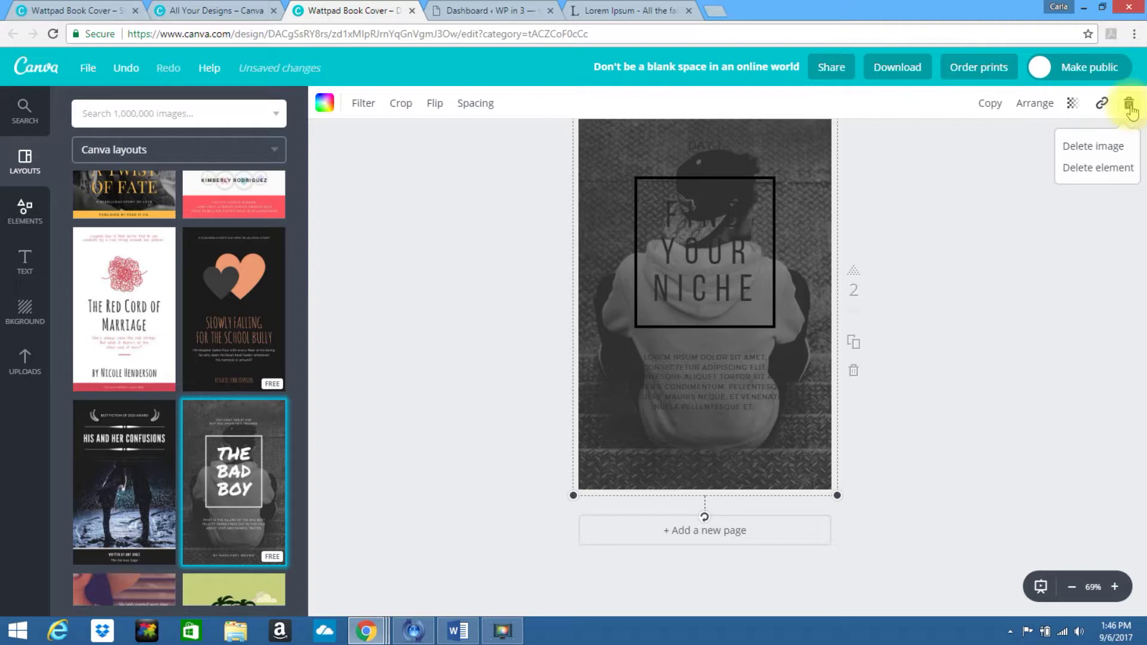
{"action": "left_click", "coordinate": [1114, 171]}
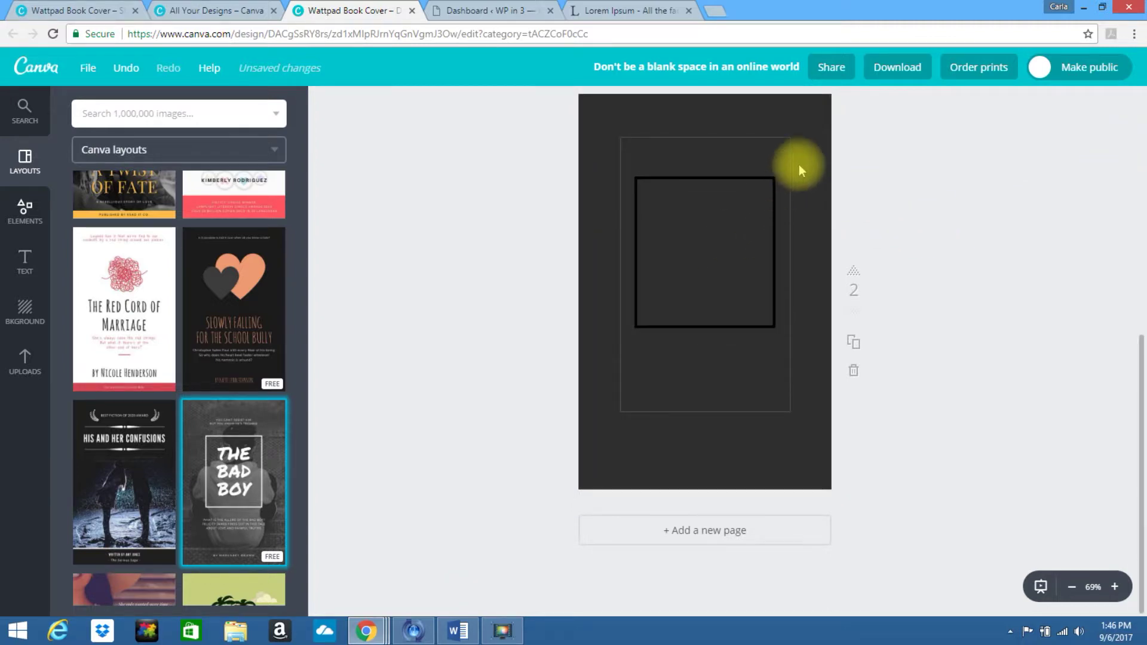
{"action": "left_click", "coordinate": [805, 144]}
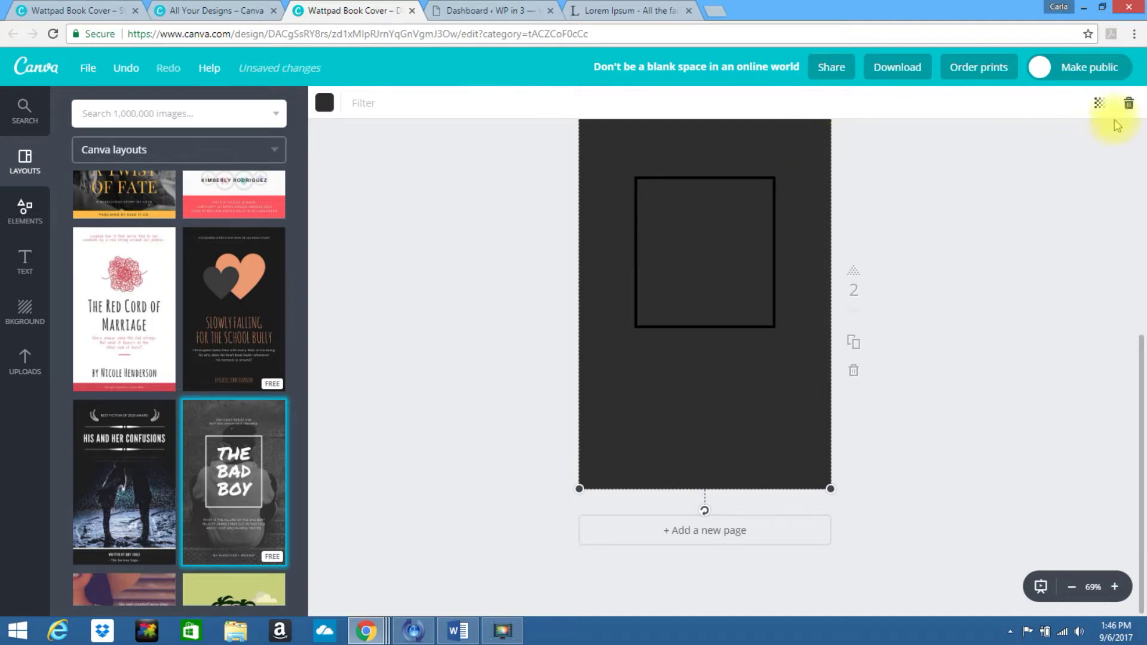
{"action": "left_click", "coordinate": [1129, 105]}
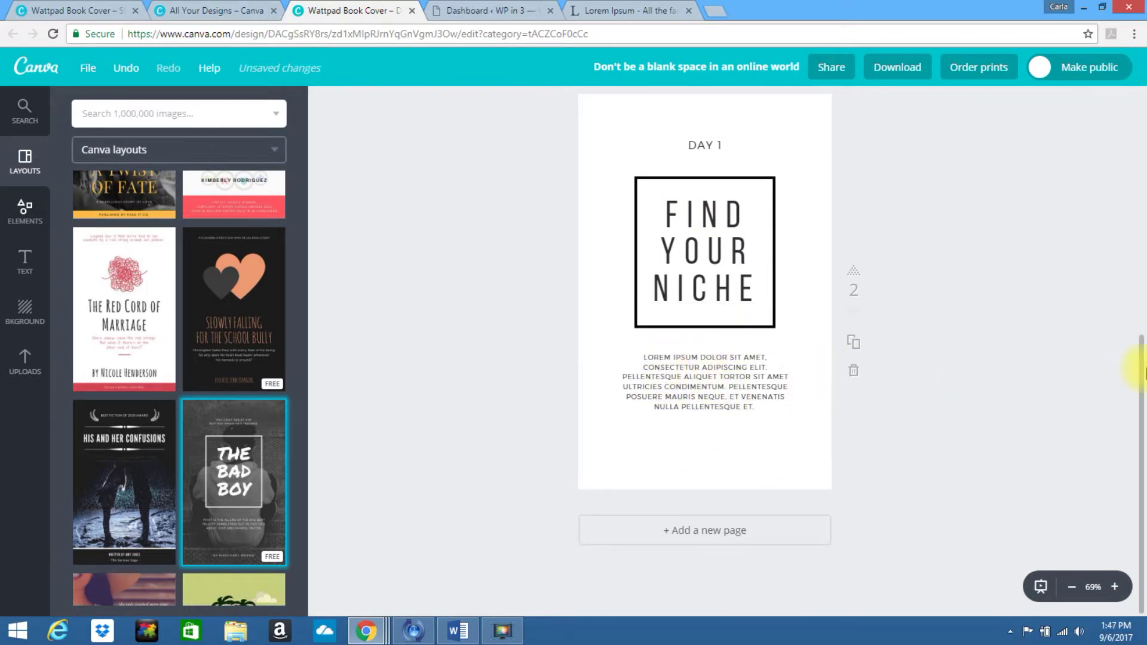
{"action": "left_click_drag", "start_coordinate": [1142, 418], "coordinate": [1142, 385]}
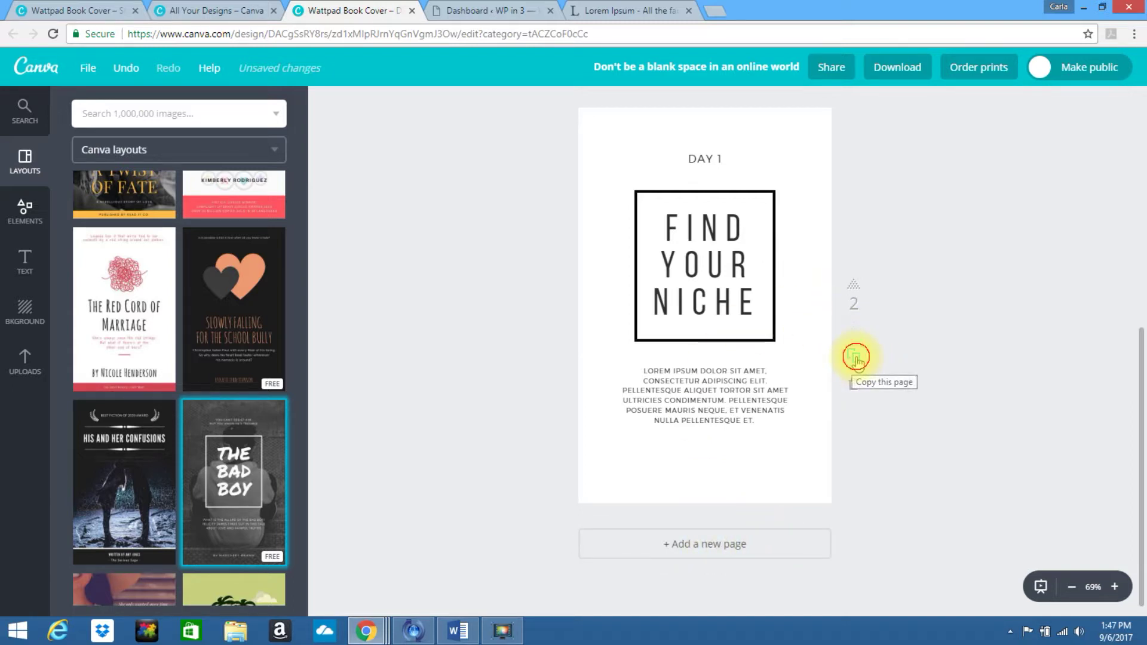
{"action": "left_click", "coordinate": [856, 357]}
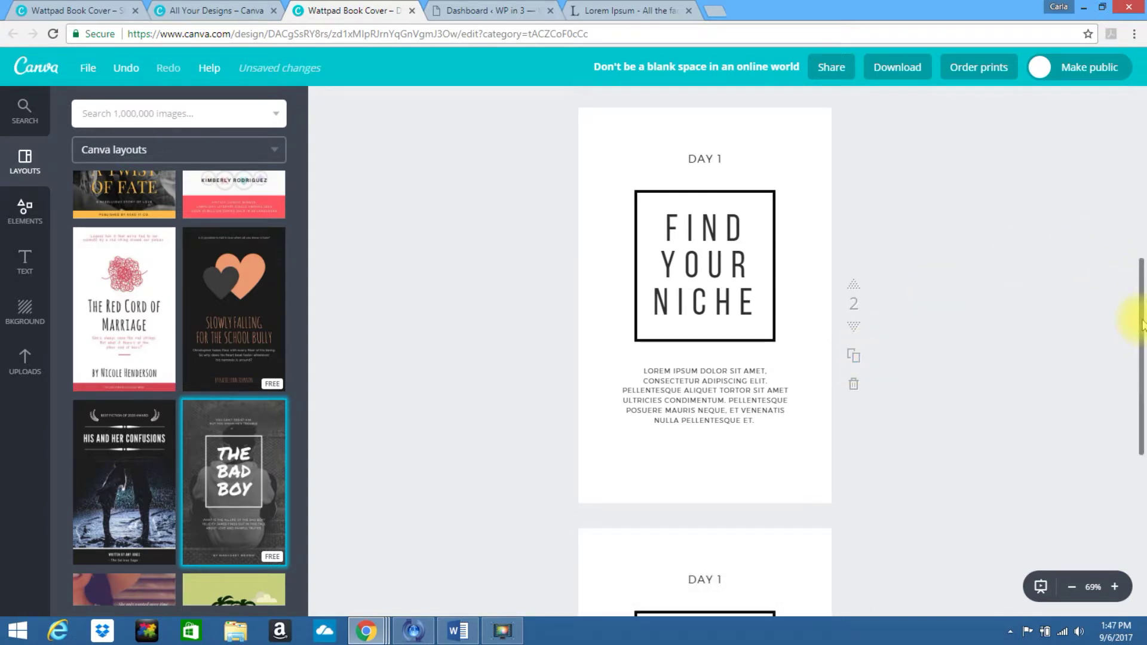
- On page 3, replace the FIND YOUR NICHE title with RESEARCH YOUR NICHE
{"action": "scroll", "coordinate": [1142, 322], "scroll_direction": "down", "scroll_amount": 3}
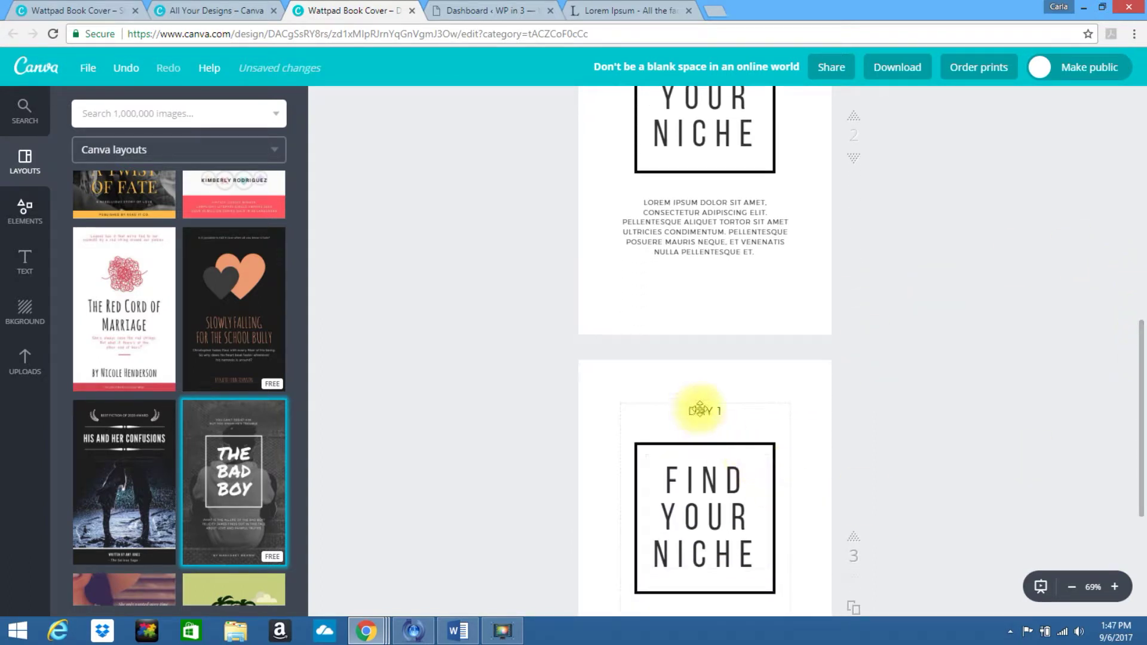
{"action": "left_click", "coordinate": [700, 410]}
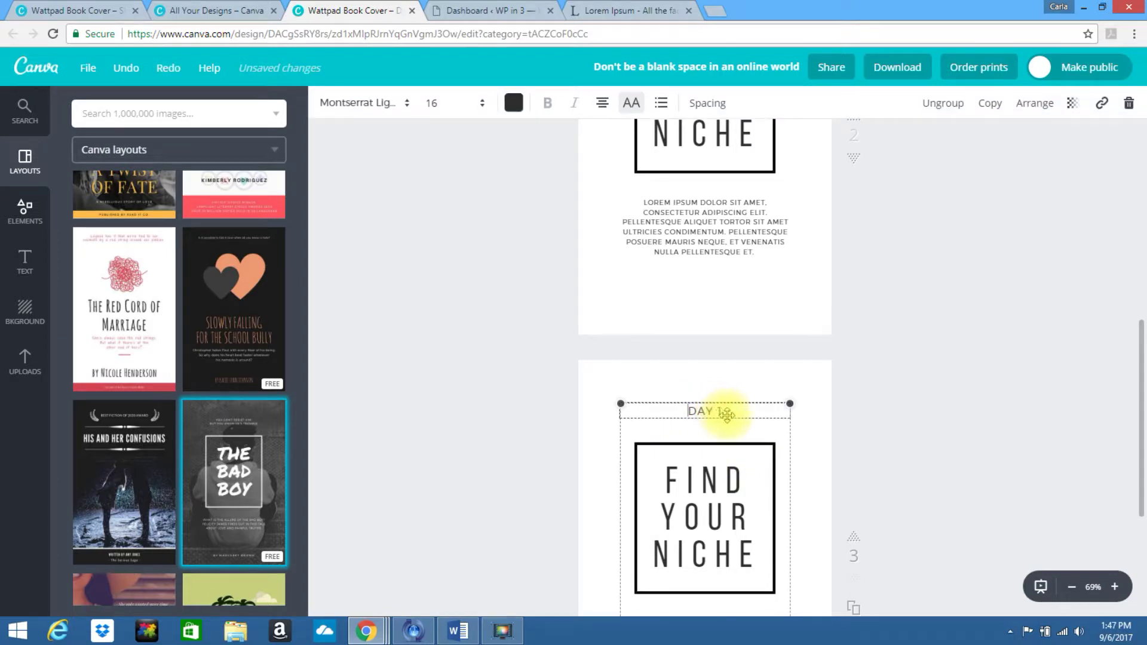
{"action": "left_click", "coordinate": [737, 414]}
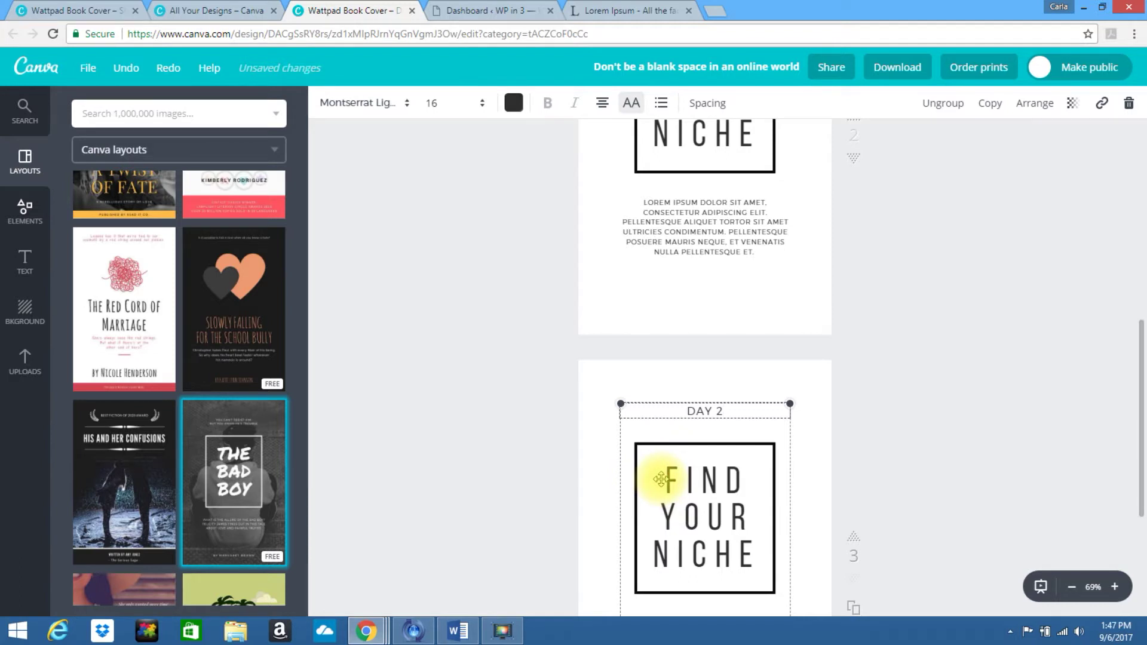
{"action": "left_click", "coordinate": [667, 478]}
{"action": "left_click_drag", "start_coordinate": [666, 478], "coordinate": [766, 557]}
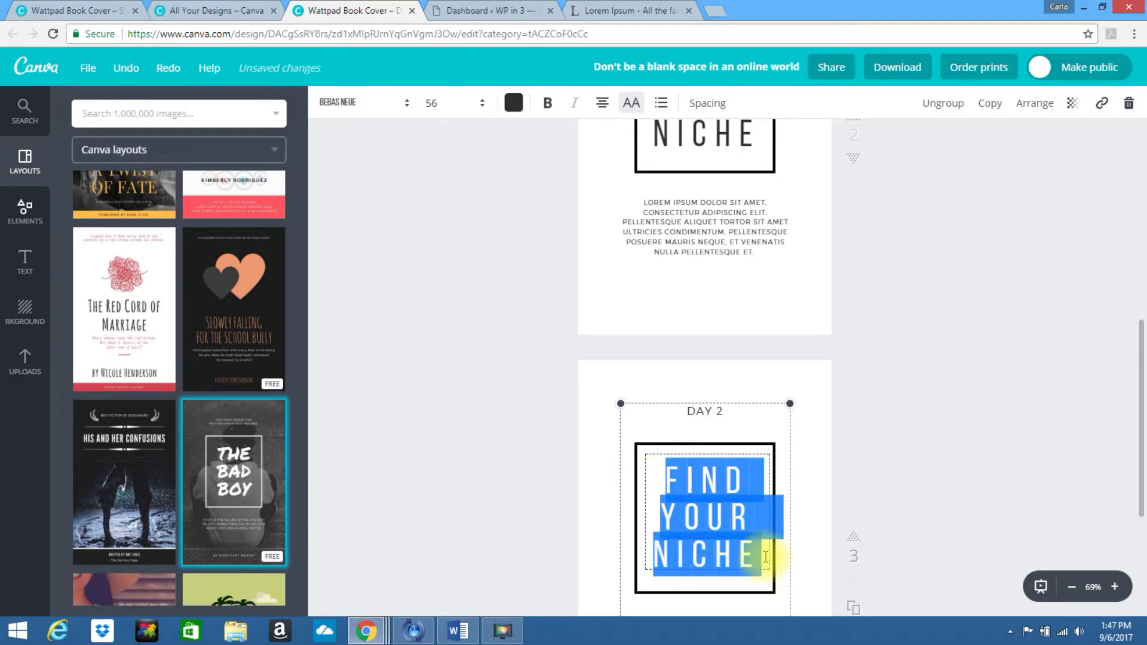
{"action": "type", "text": "RESEA"}
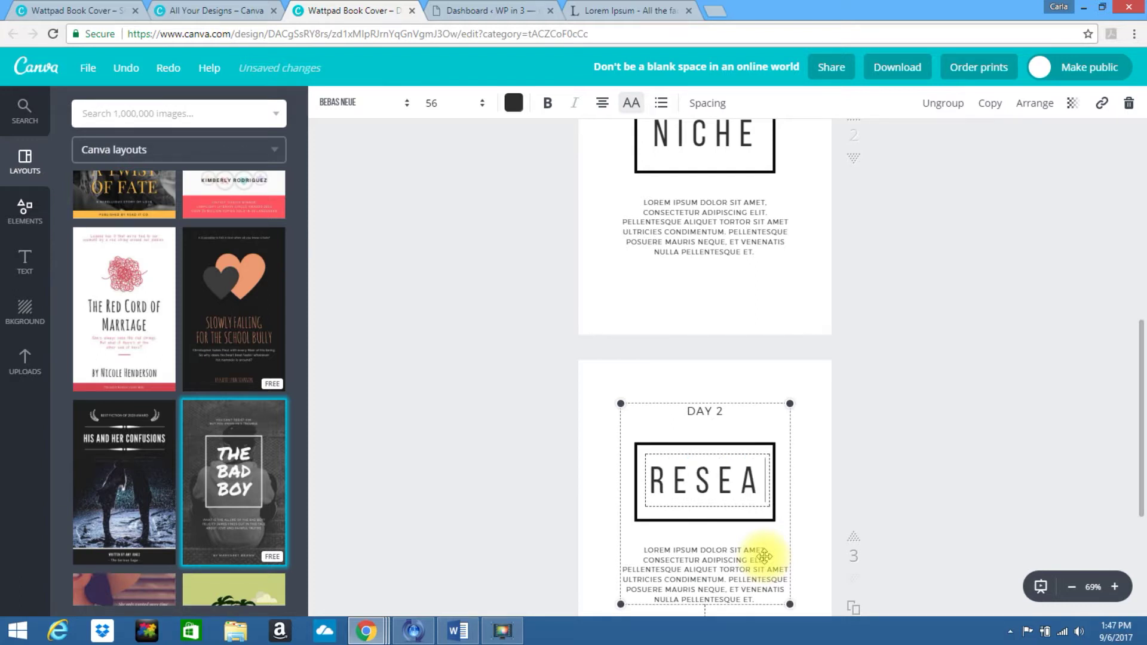
{"action": "type", "text": "RCH YOUR NICHE"}
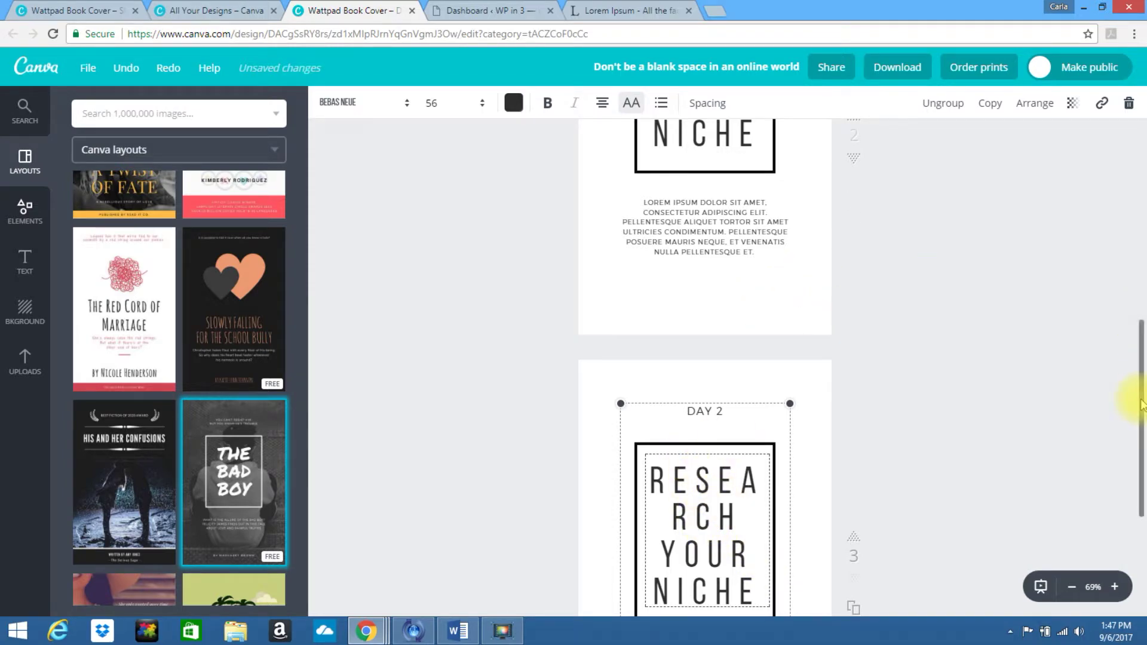
- Change RESEARCH to DIVE DEEP INTO, making the title DIVE DEEP INTO YOUR NICHE
{"action": "scroll", "coordinate": [1144, 398], "scroll_direction": "up", "scroll_amount": 2}
{"action": "scroll", "coordinate": [1144, 412], "scroll_direction": "down", "scroll_amount": 1}
{"action": "scroll", "coordinate": [1144, 412], "scroll_direction": "down", "scroll_amount": 1}
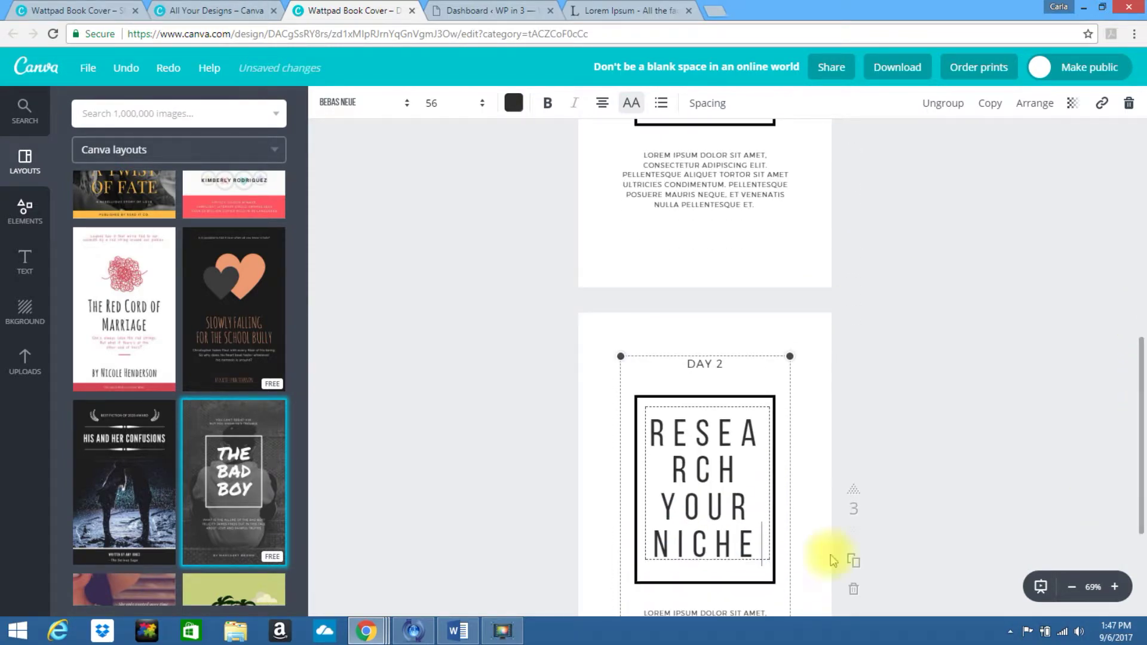
{"action": "triple_click", "coordinate": [707, 428]}
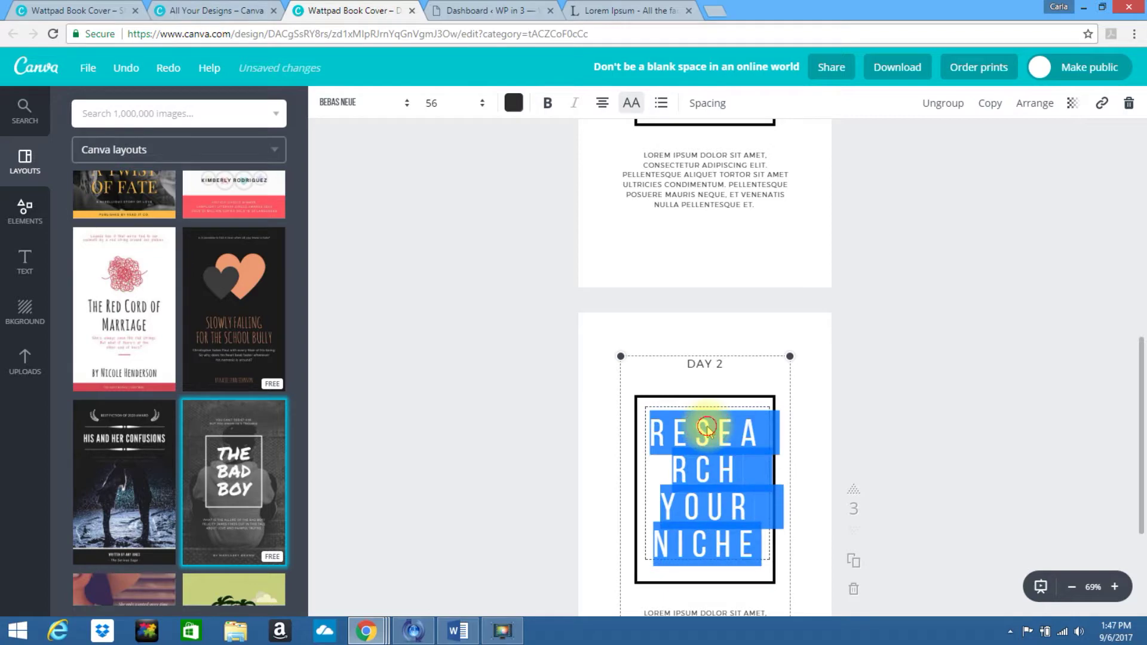
{"action": "double_click", "coordinate": [707, 428]}
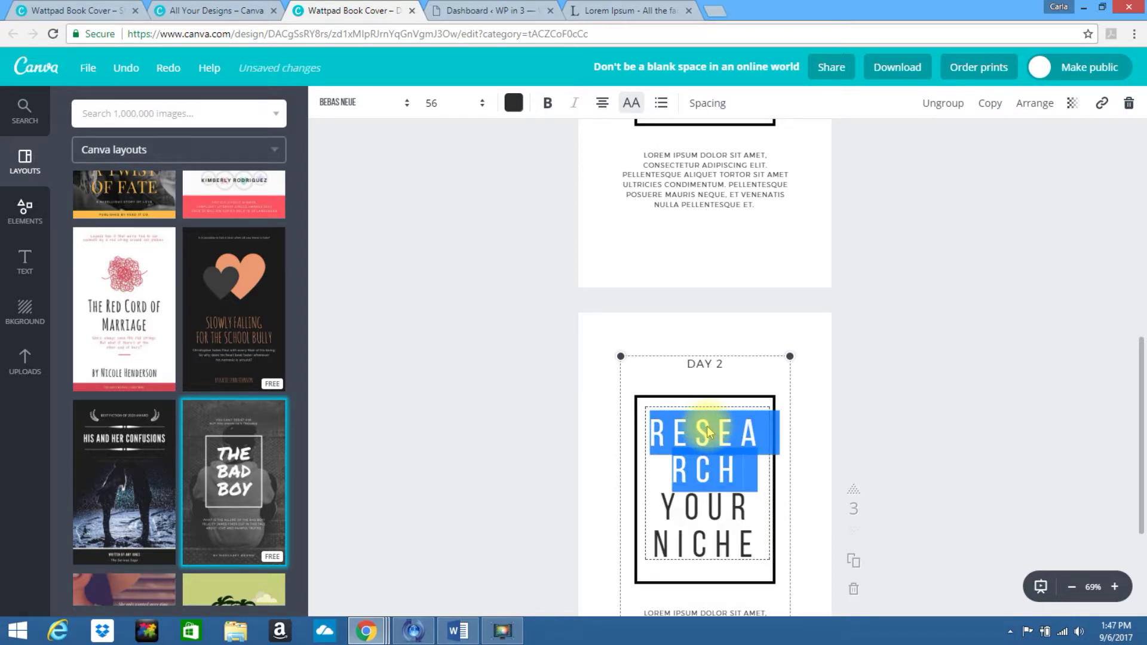
{"action": "type", "text": "DIVE"}
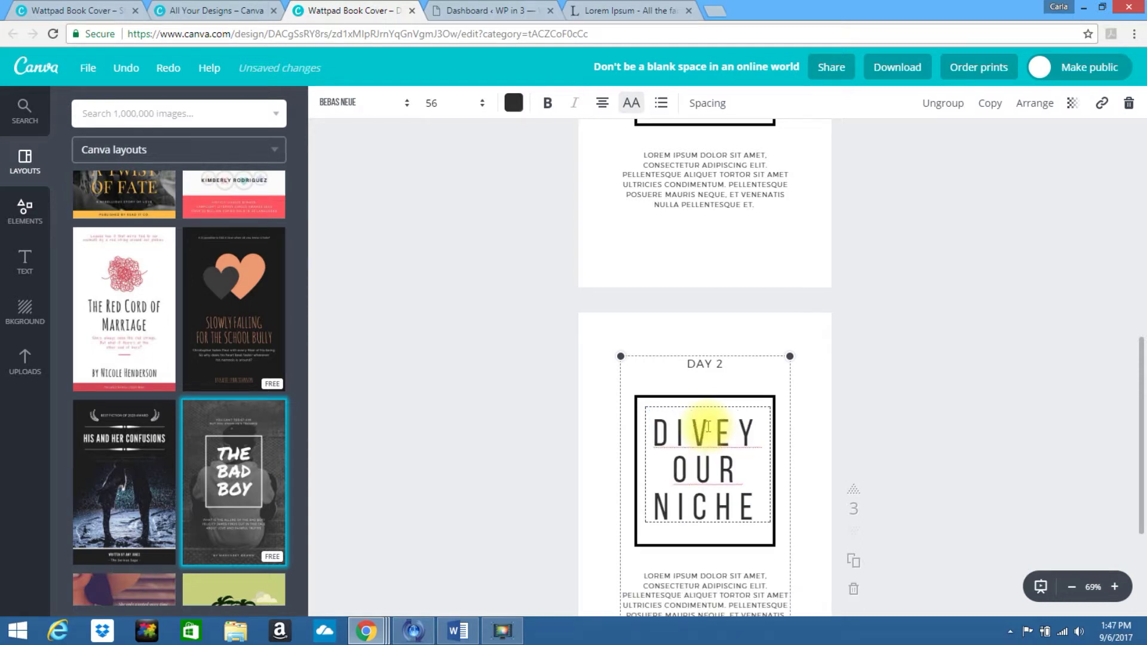
{"action": "type", "text": " DEEP"}
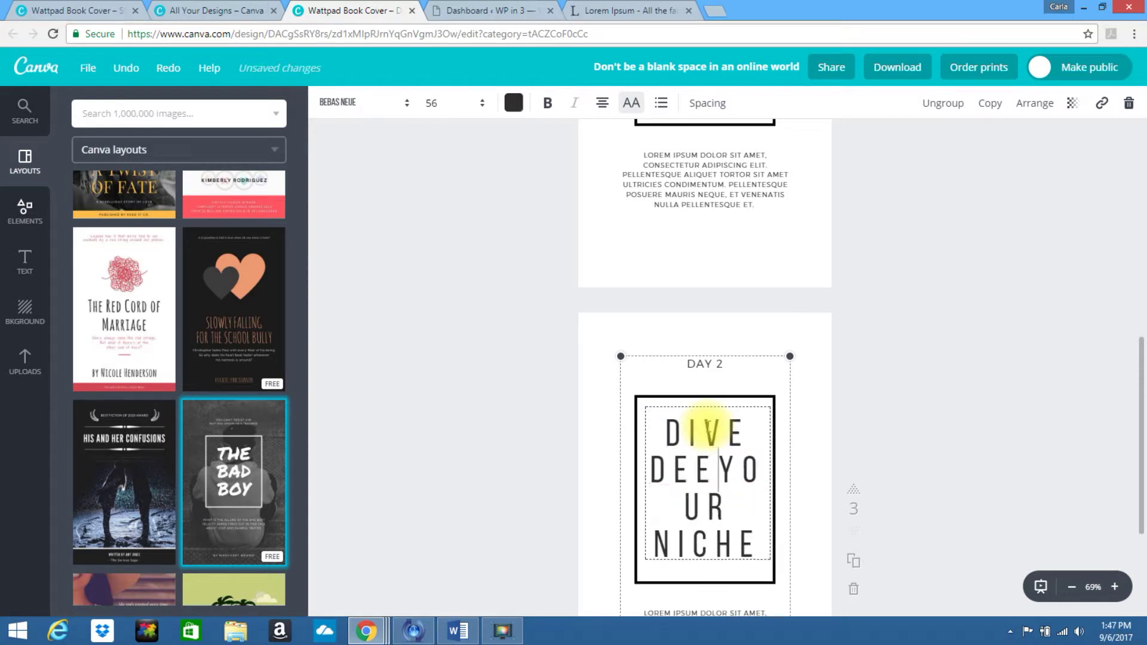
{"action": "type", "text": "ER"}
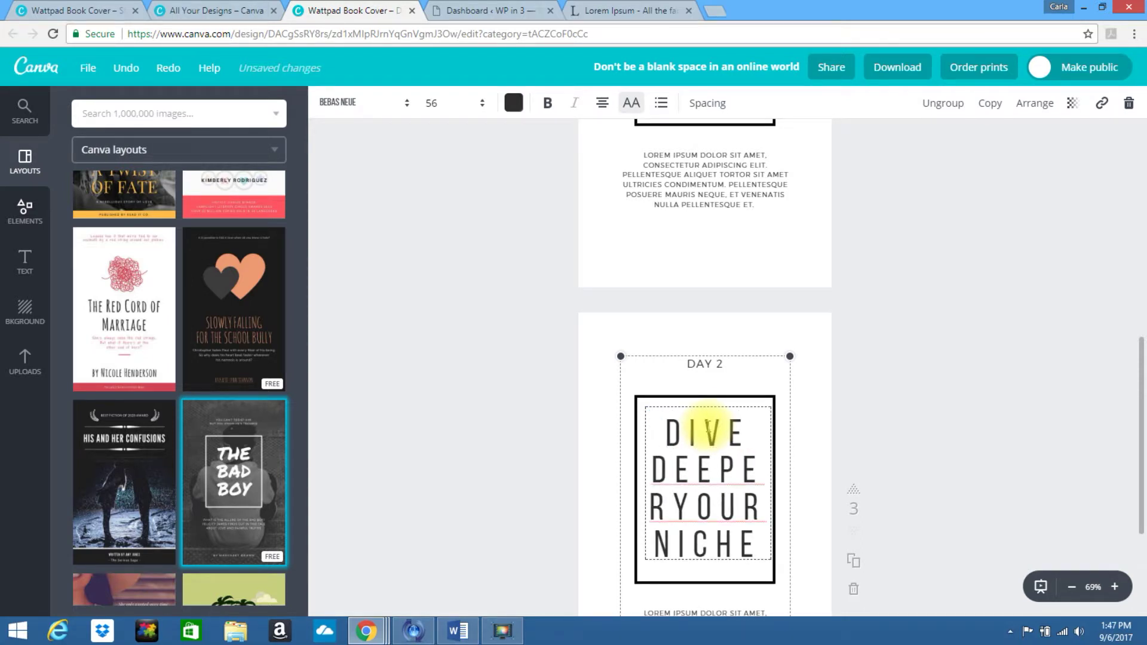
{"action": "key", "text": "BackSpace"}
{"action": "key", "text": "BackSpace"}
{"action": "key", "text": "BackSpace"}
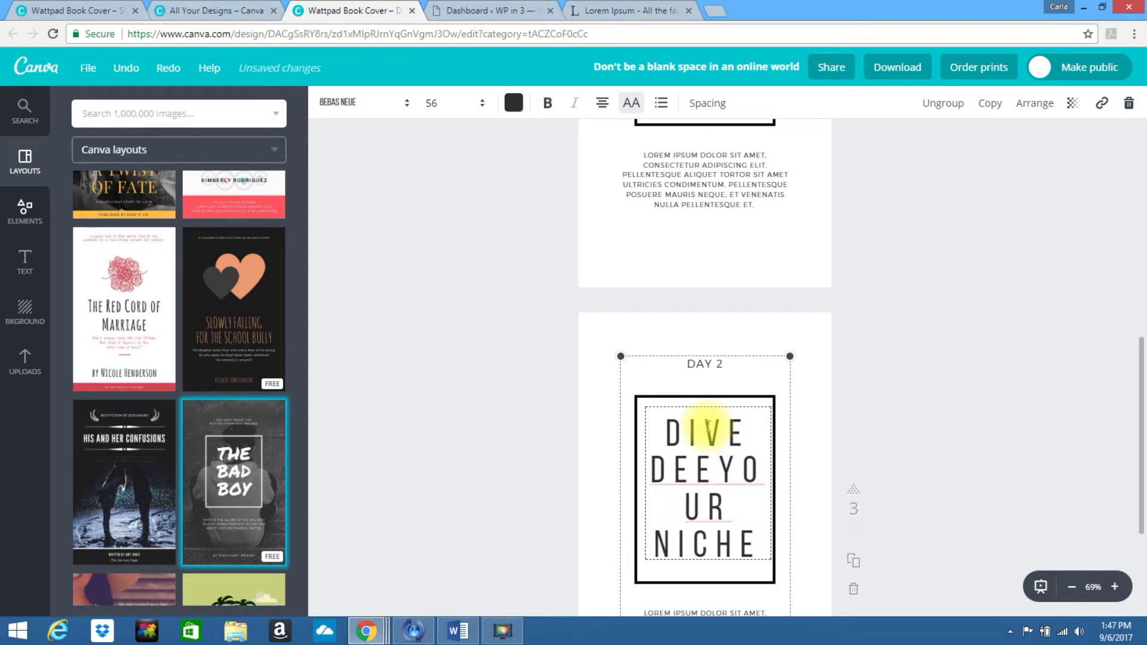
{"action": "type", "text": "IN"}
{"action": "key", "text": "BackSpace"}
{"action": "key", "text": "BackSpace"}
{"action": "key", "text": "BackSpace"}
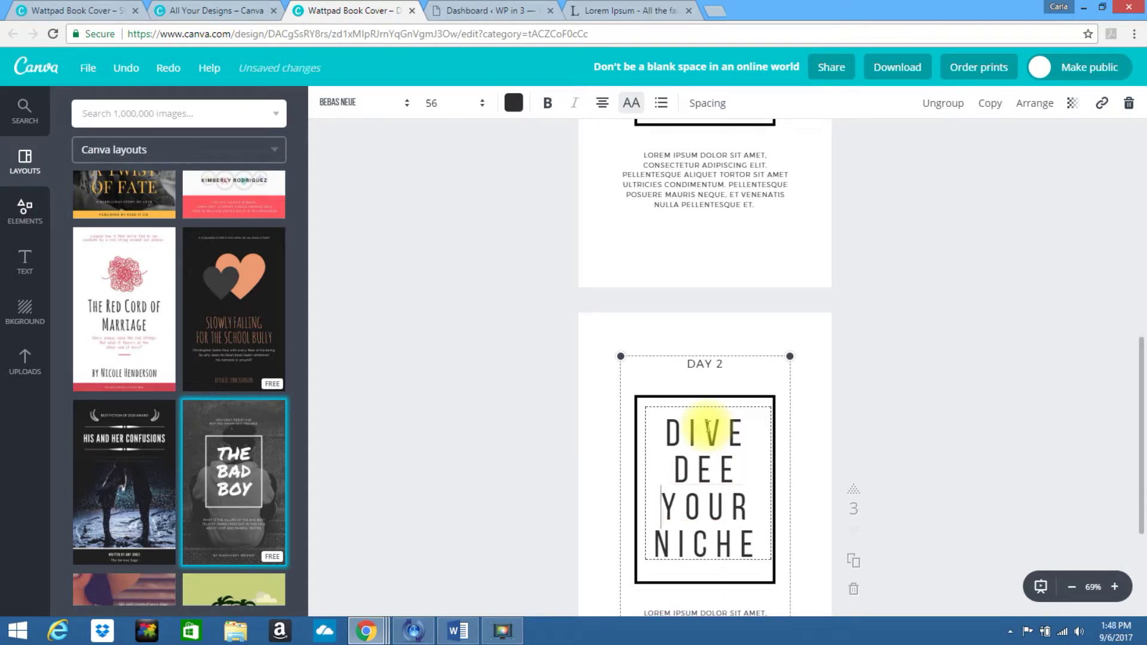
{"action": "type", "text": "P IN"}
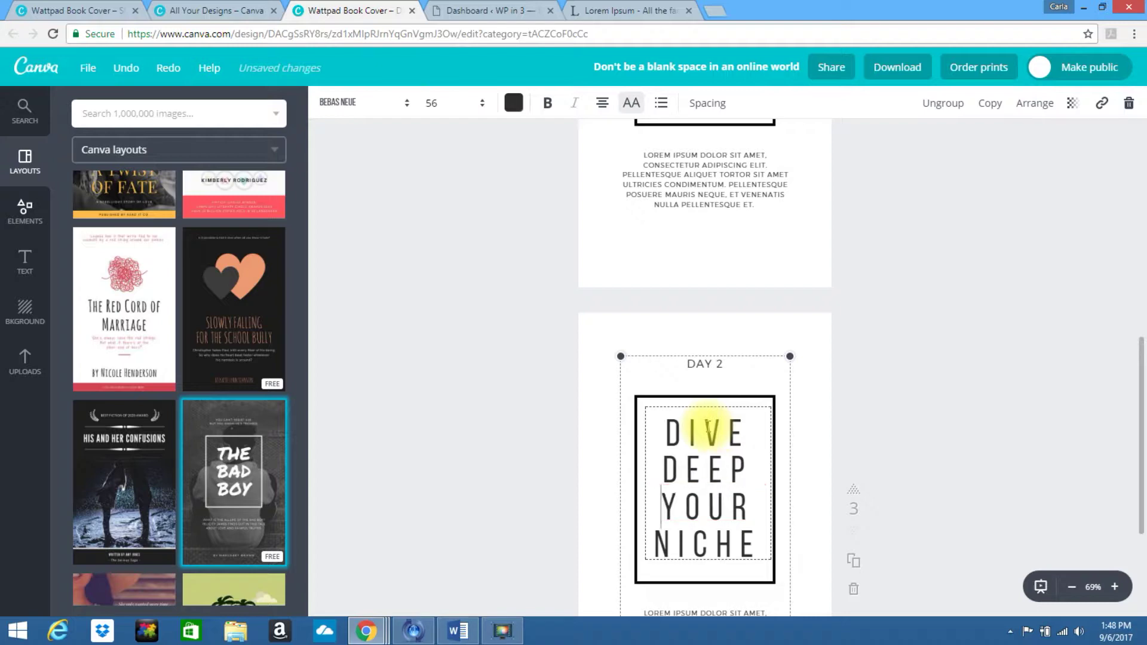
{"action": "type", "text": "TO"}
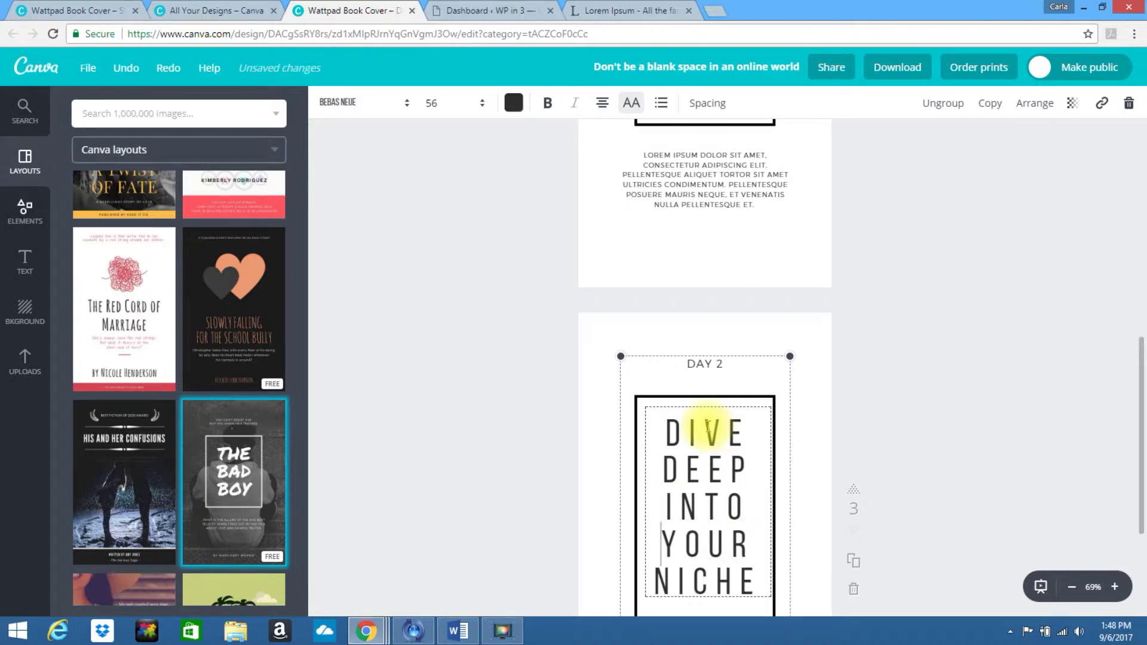
{"action": "left_click_drag", "start_coordinate": [1139, 342], "coordinate": [1142, 470]}
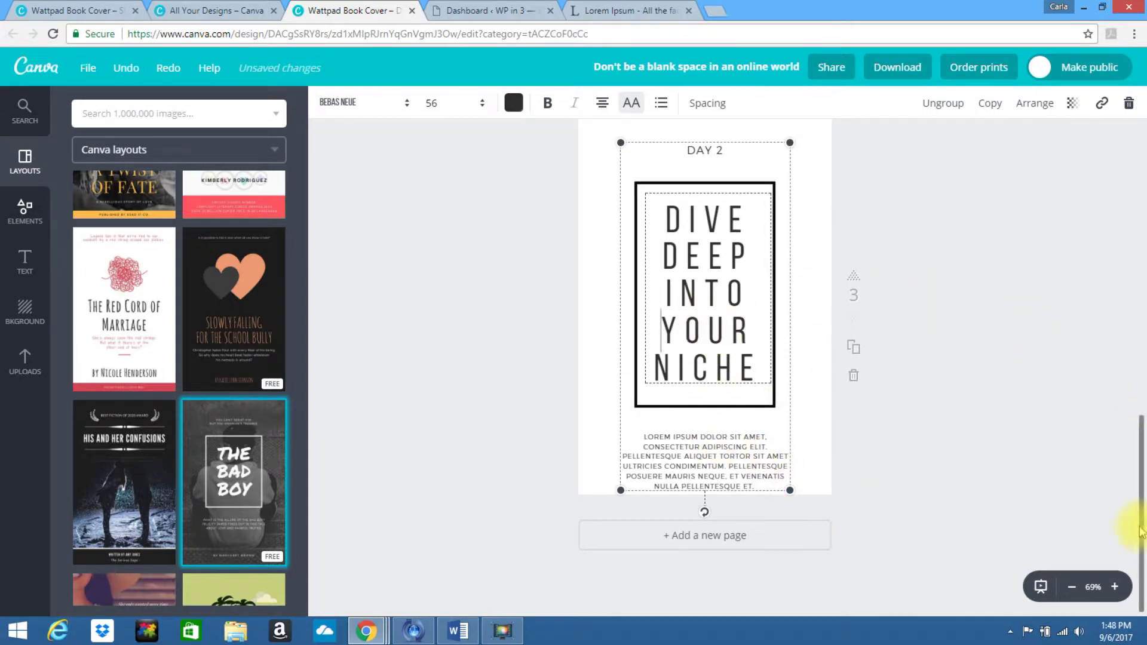
{"action": "left_click_drag", "start_coordinate": [1139, 526], "coordinate": [1142, 206]}
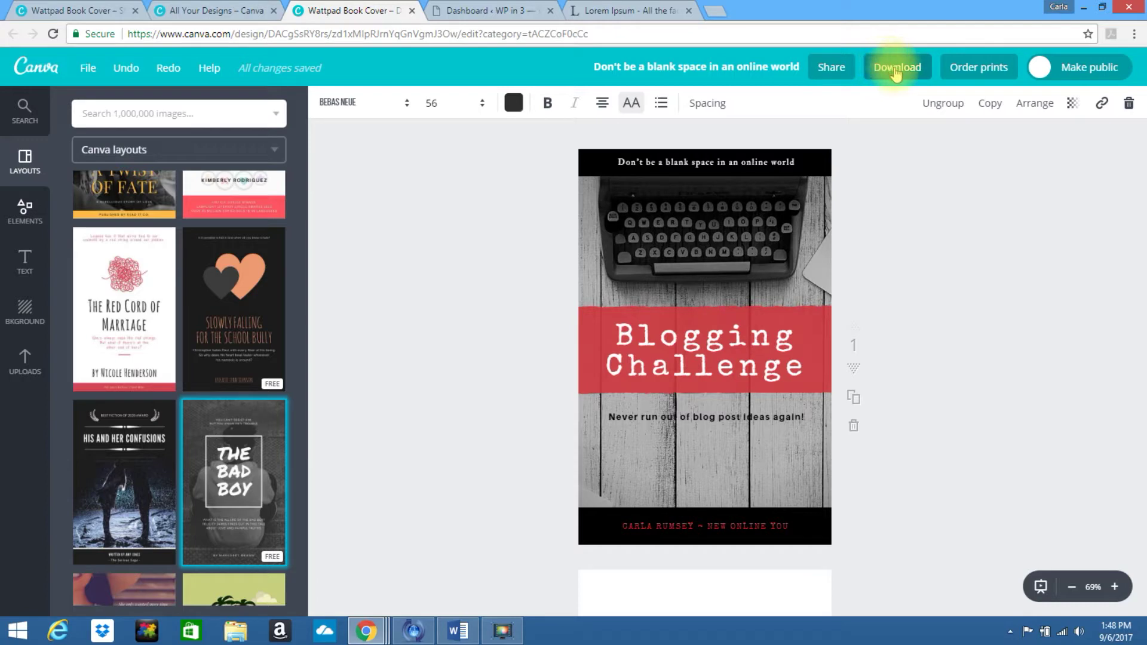
- Download all pages of the design as a PDF - Standard file
{"action": "left_click", "coordinate": [894, 69]}
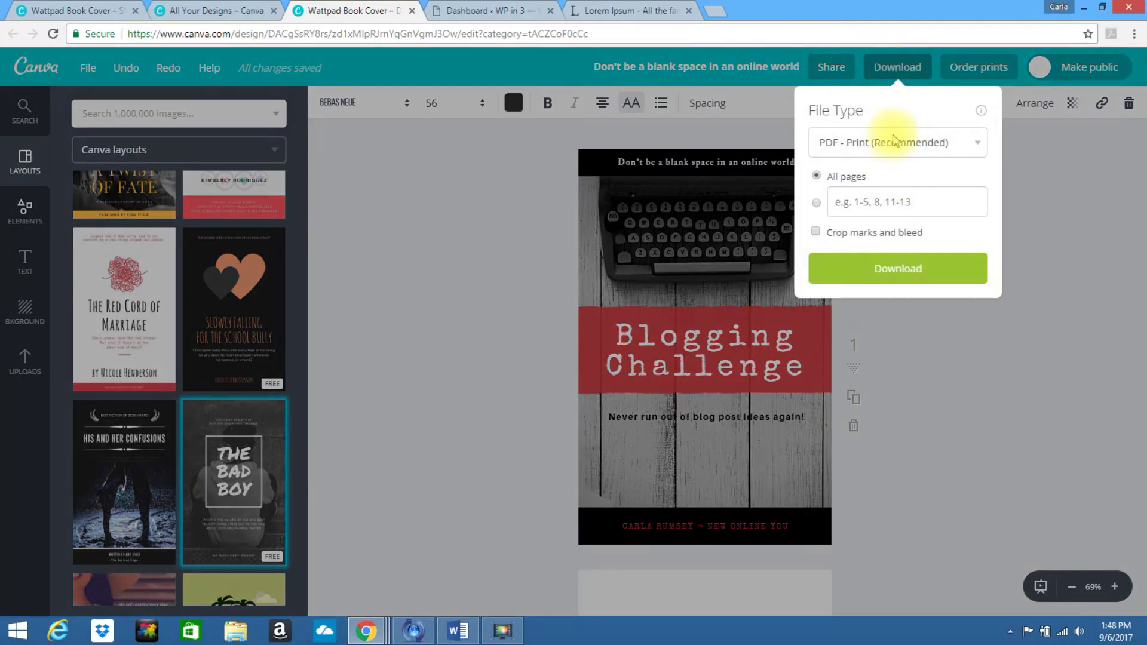
{"action": "left_click", "coordinate": [894, 147]}
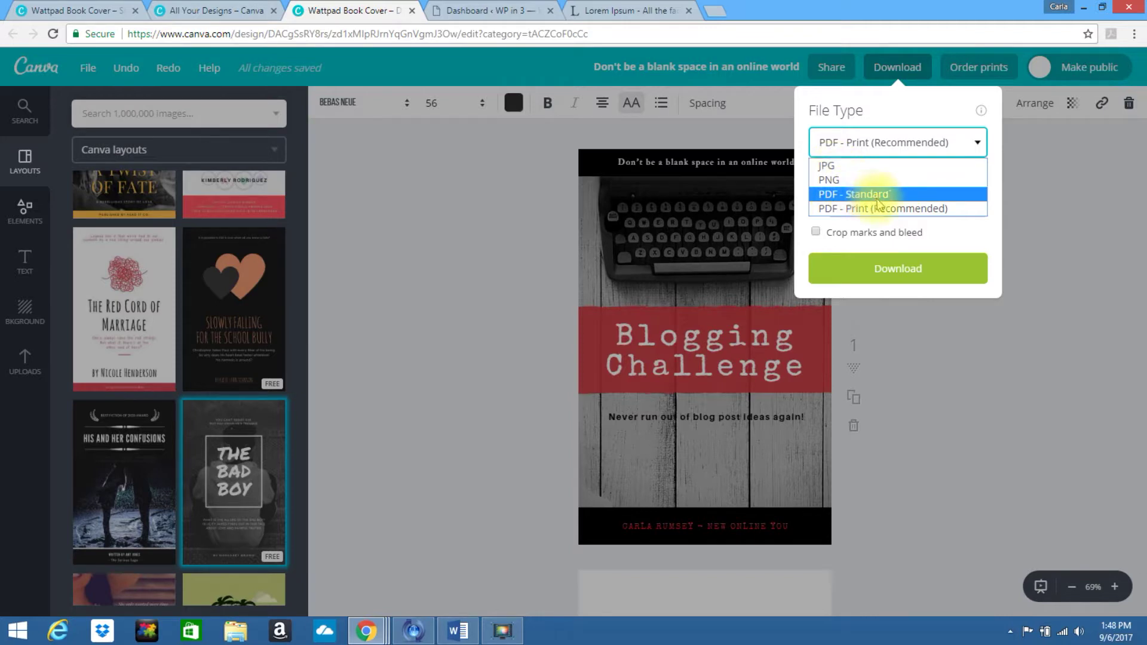
{"action": "left_click", "coordinate": [845, 195]}
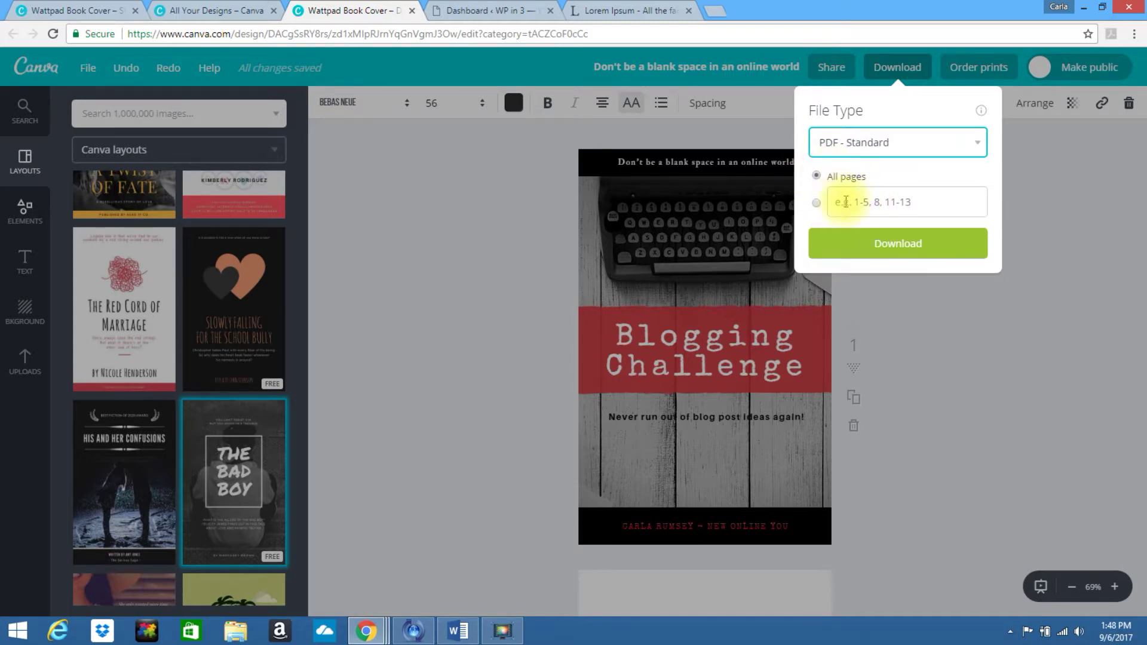
{"action": "left_click", "coordinate": [896, 248]}
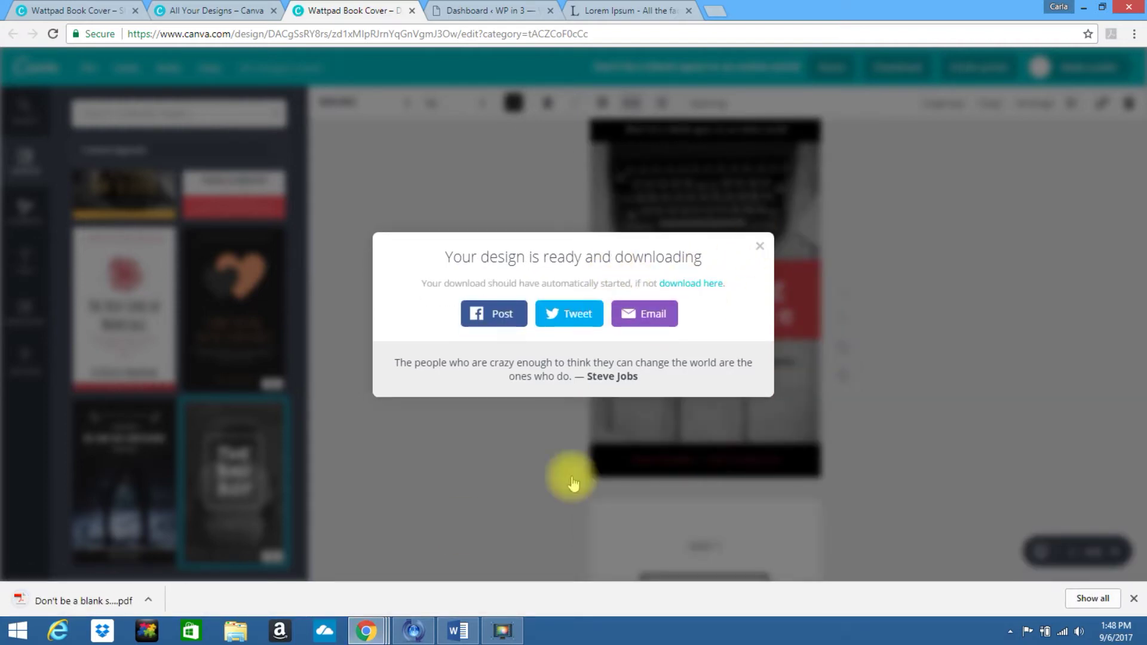
{"action": "left_click", "coordinate": [264, 529]}
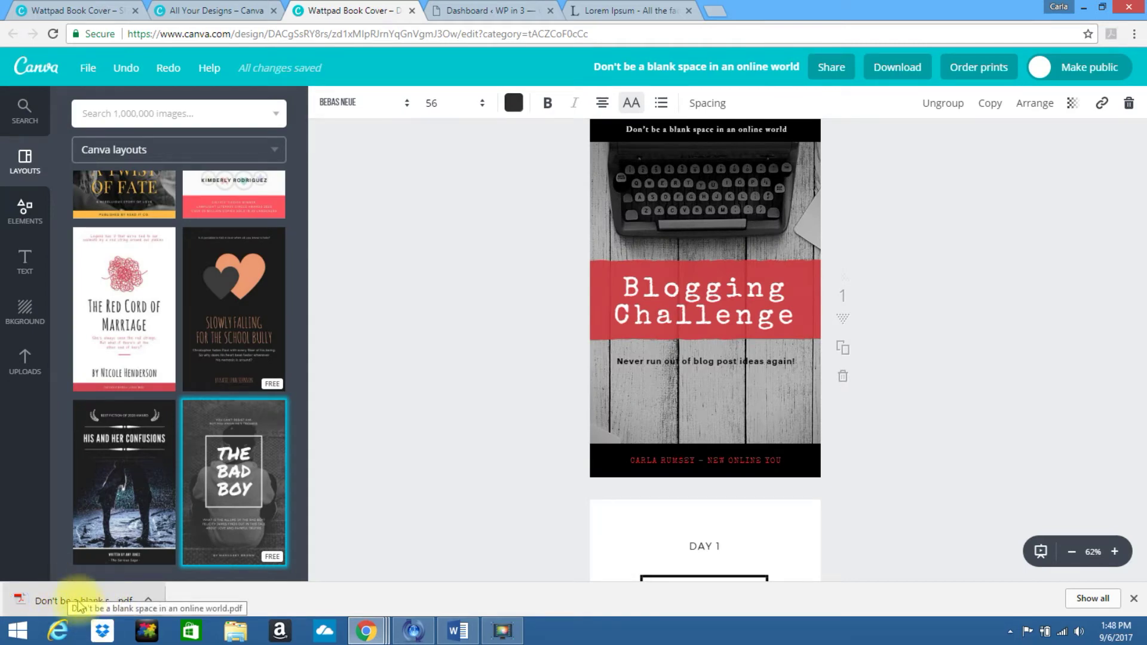
- Upload the downloaded Blogging Challenge PDF through WordPress Media > Add New
{"action": "left_click", "coordinate": [501, 19]}
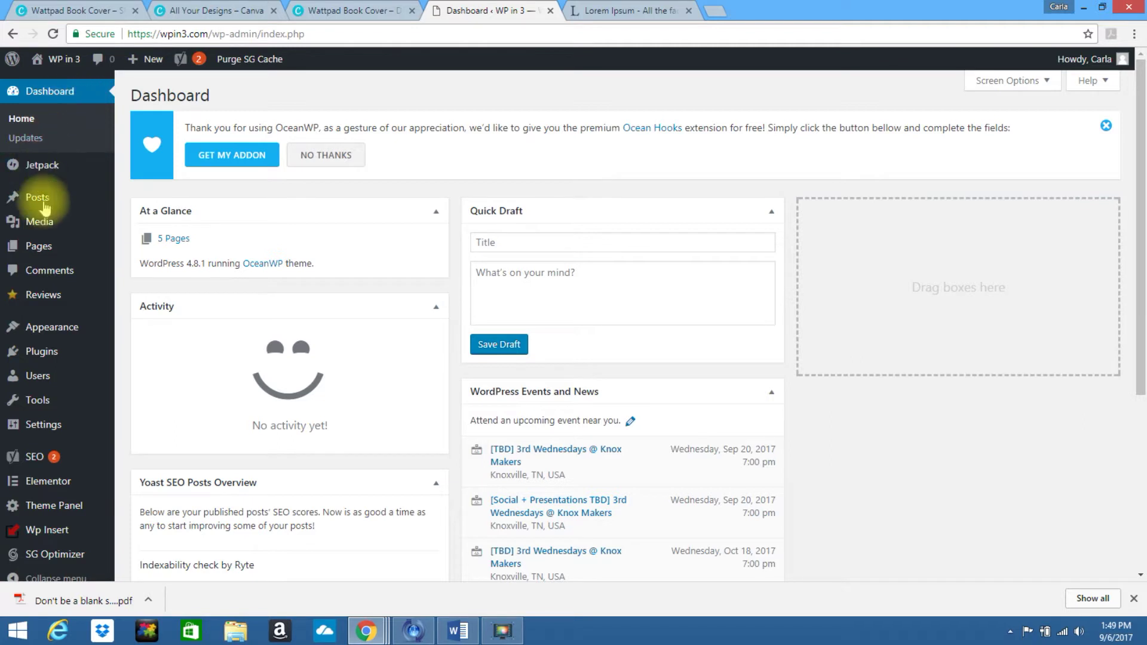
{"action": "mouse_move", "coordinate": [51, 222]}
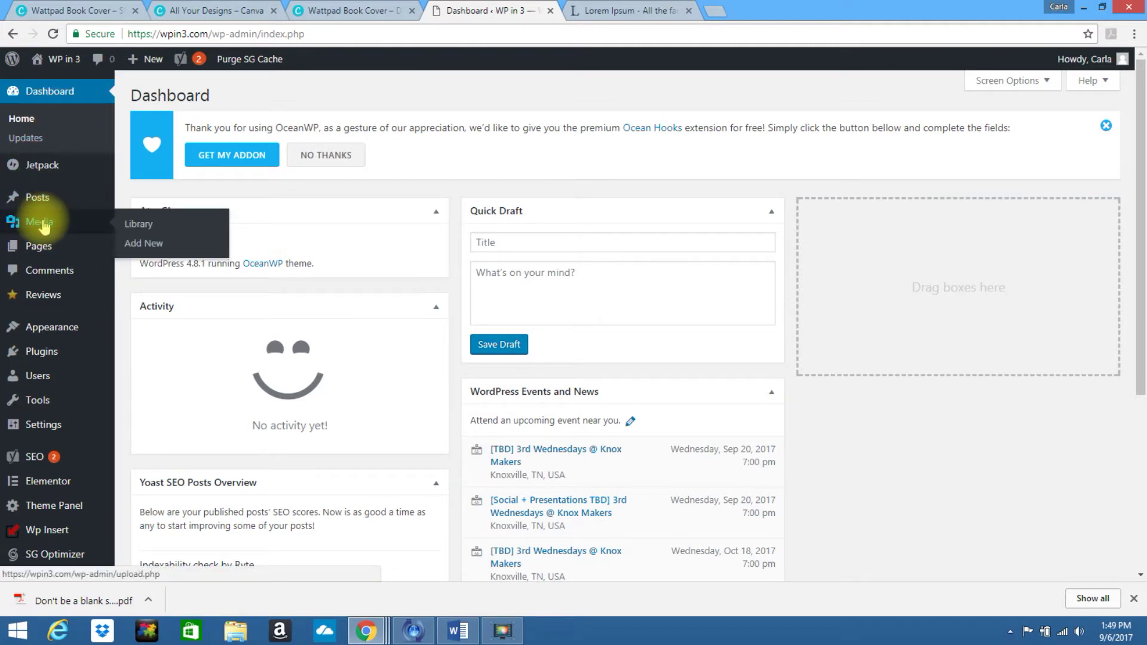
{"action": "left_click", "coordinate": [145, 246]}
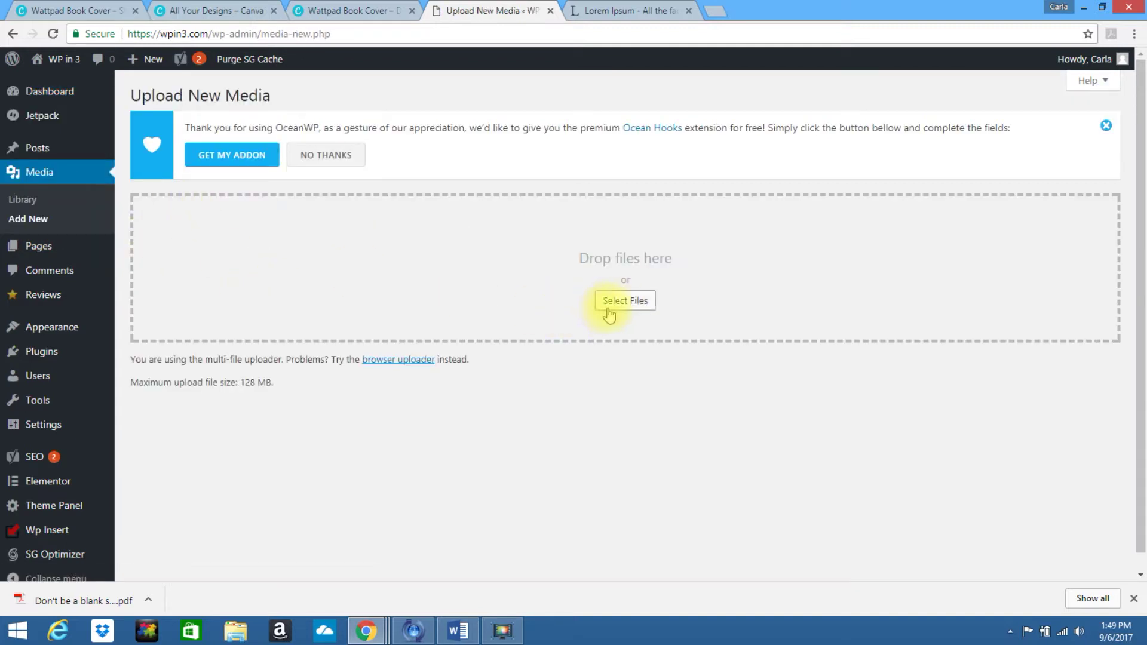
{"action": "left_click", "coordinate": [623, 306]}
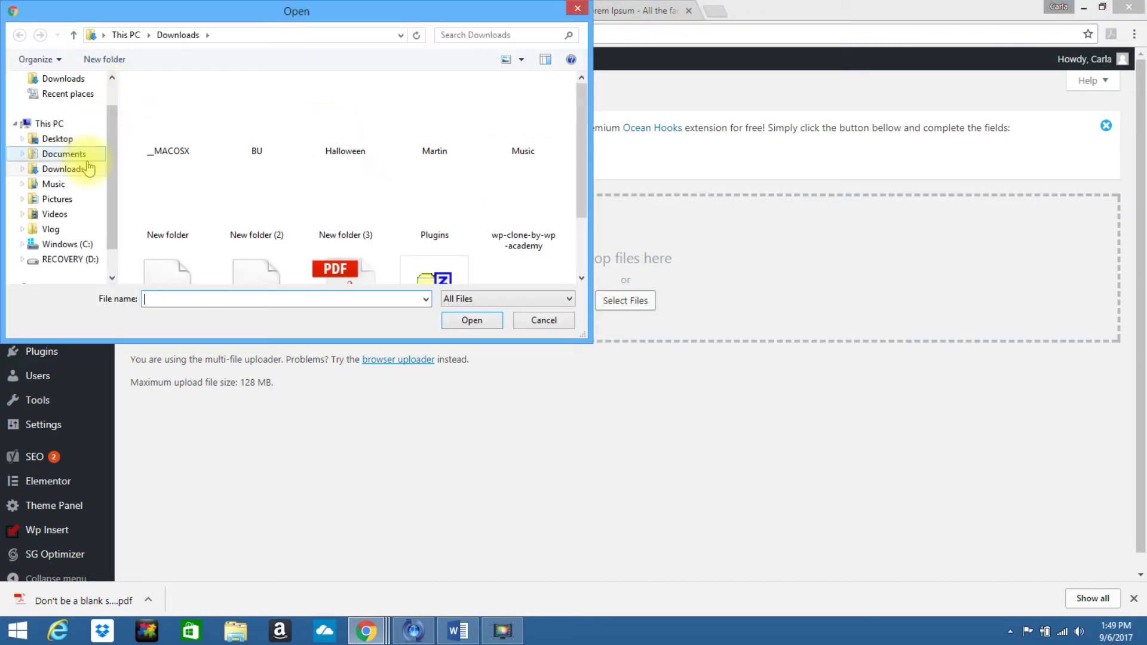
{"action": "left_click_drag", "start_coordinate": [579, 170], "coordinate": [581, 263]}
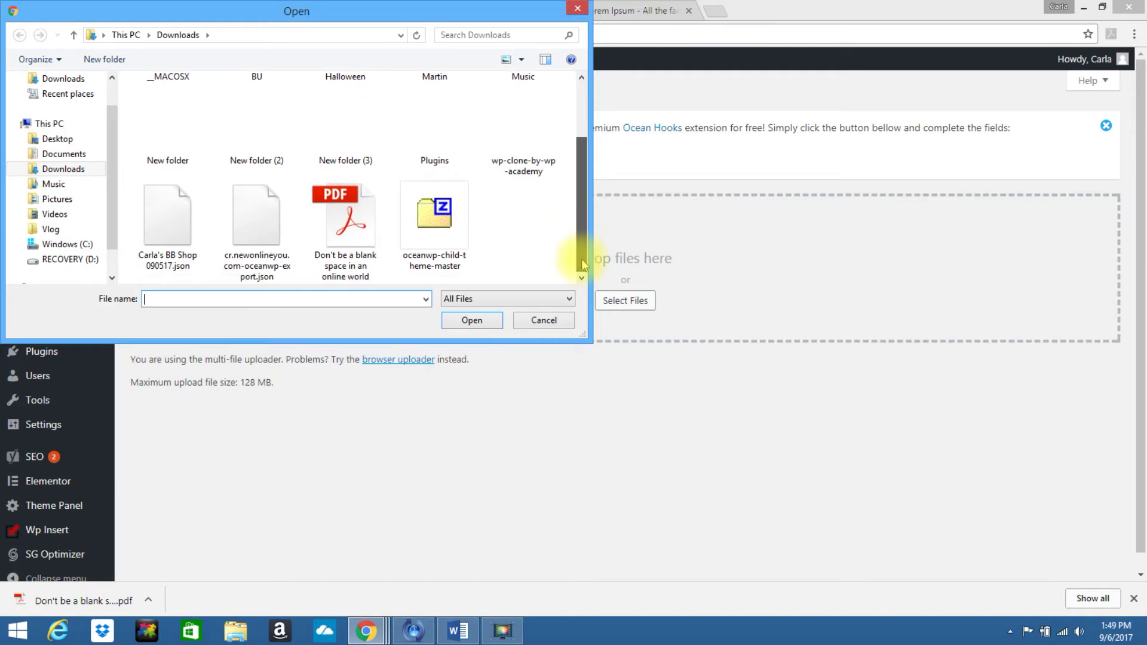
{"action": "double_click", "coordinate": [353, 224]}
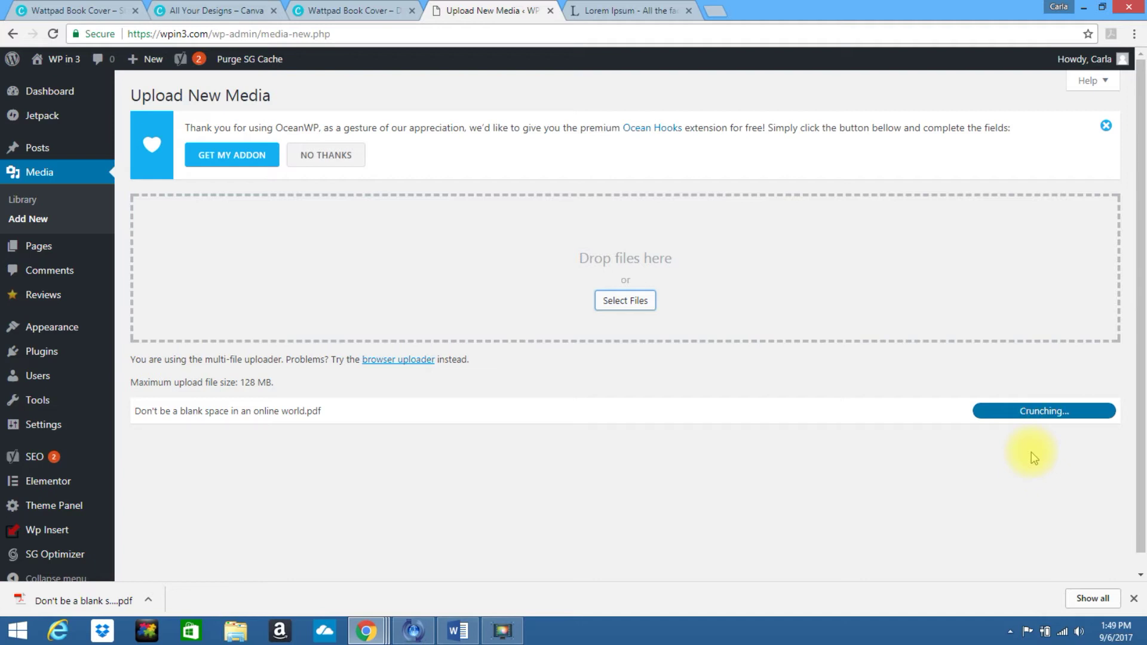
- Copy the uploaded PDF's File URL from its Edit Media page
{"action": "left_click", "coordinate": [1105, 413]}
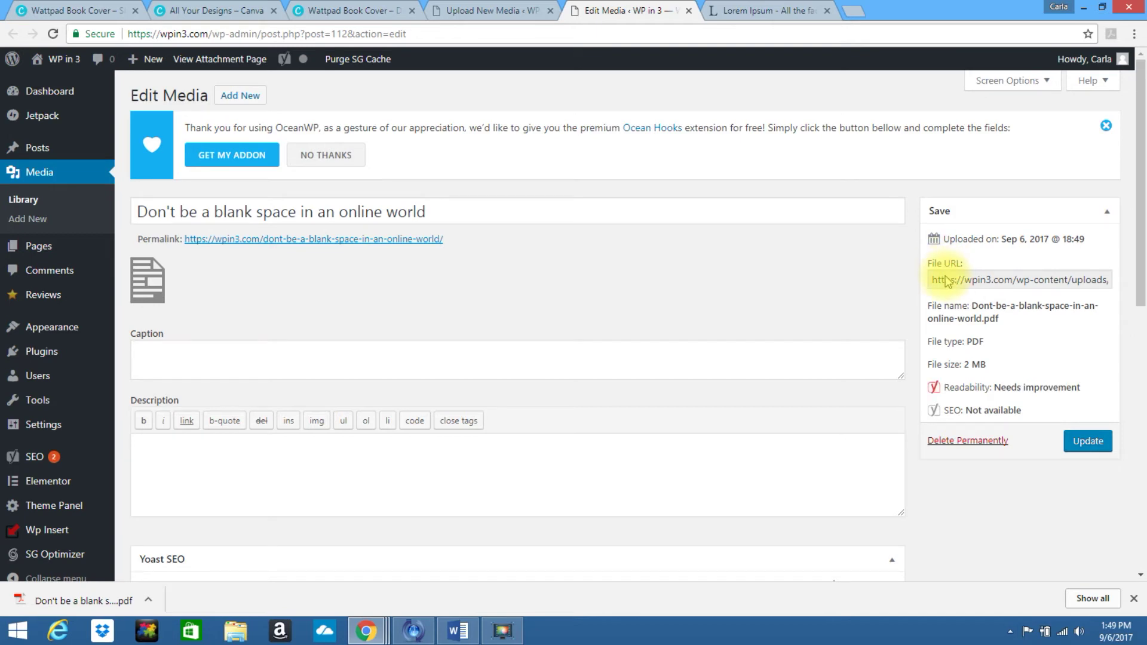
{"action": "triple_click", "coordinate": [960, 280]}
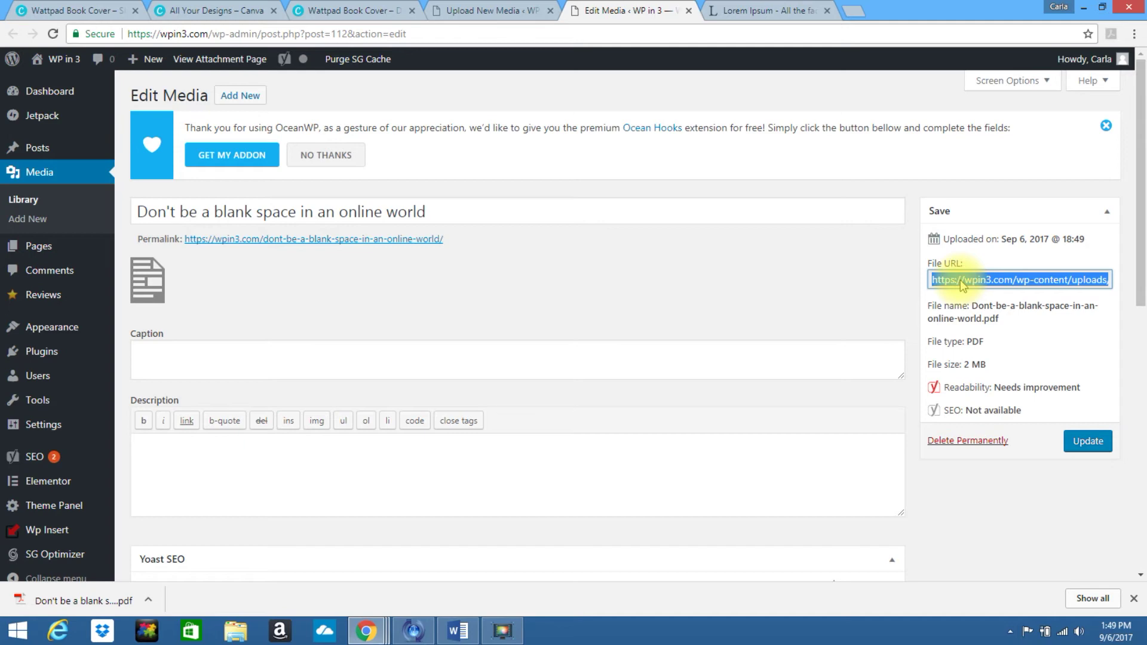
{"action": "right_click", "coordinate": [960, 279]}
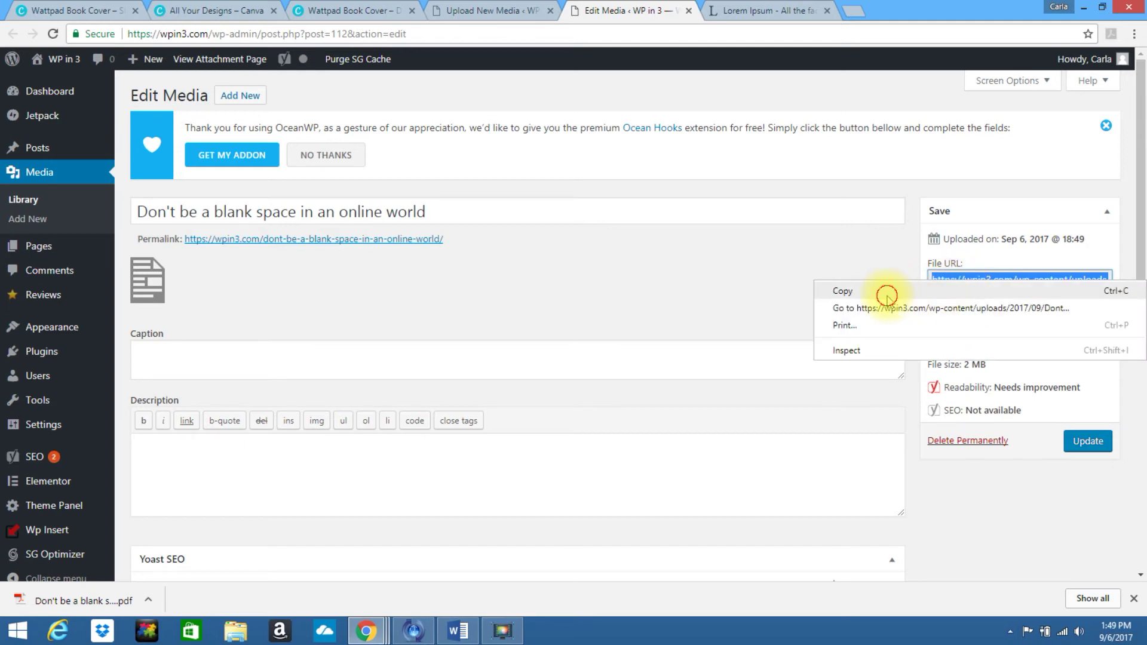
{"action": "left_click", "coordinate": [887, 293]}
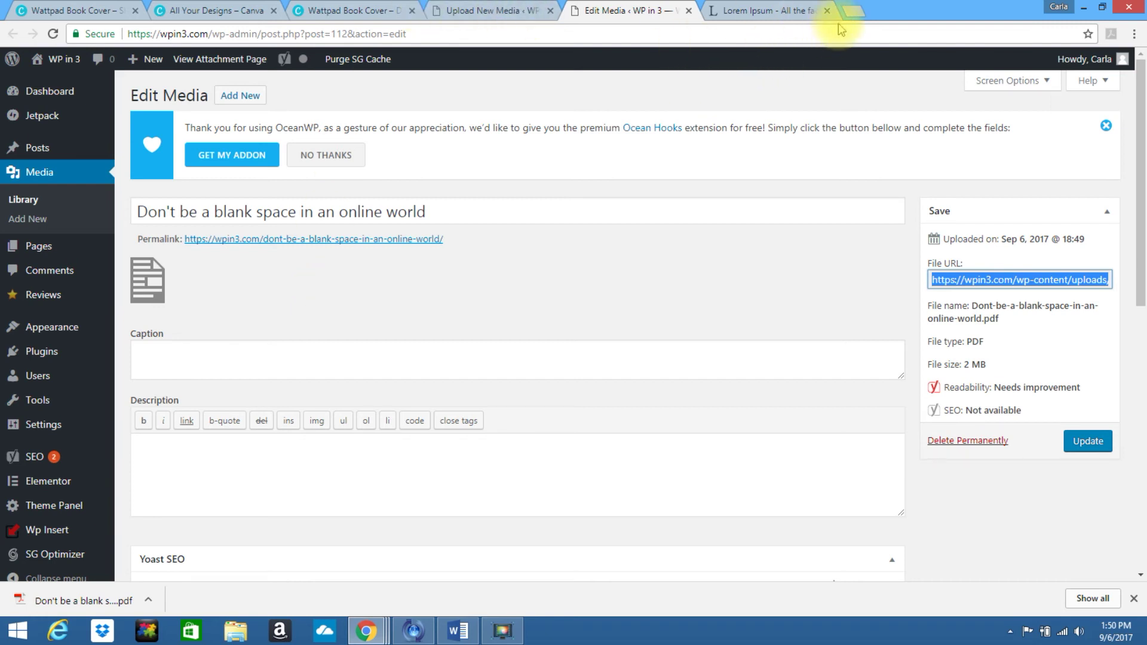
{"action": "left_click", "coordinate": [862, 13]}
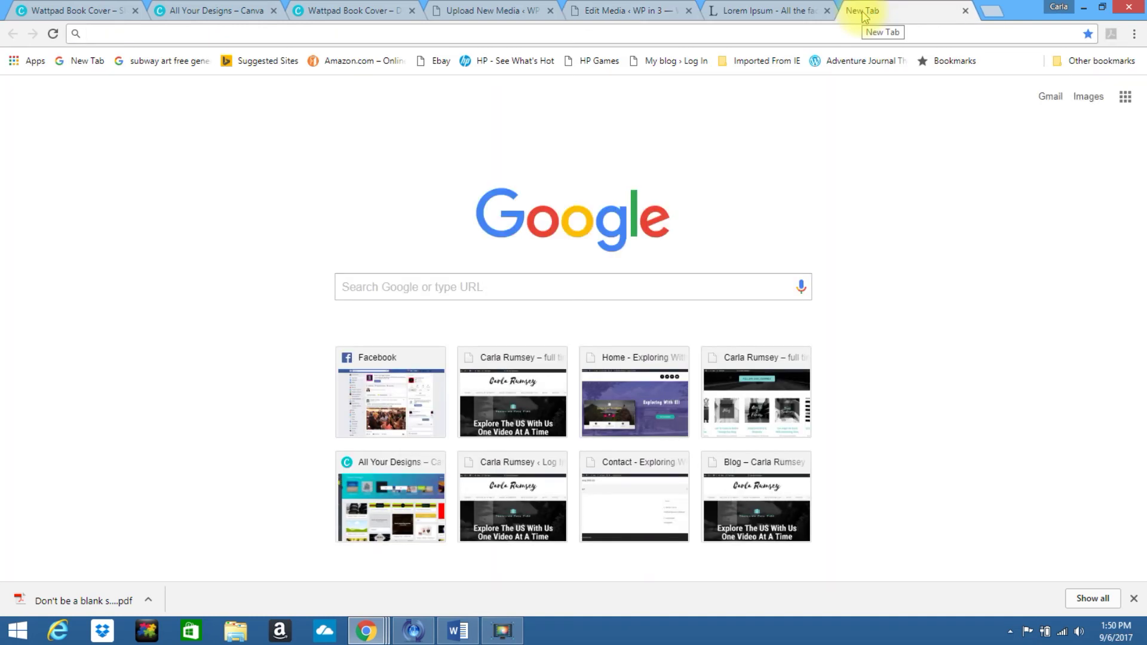
- Load the PDF from its pasted file URL, then open and cancel Save As
{"action": "key", "text": "ctrl+v"}
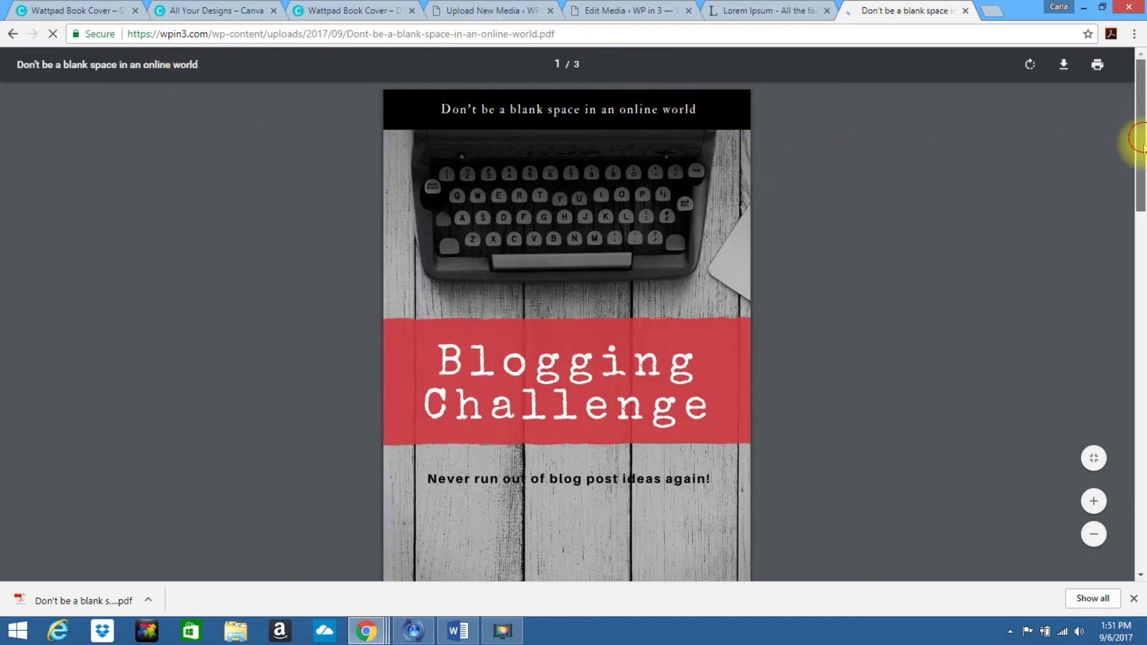
{"action": "left_click_drag", "start_coordinate": [1142, 142], "coordinate": [1132, 71]}
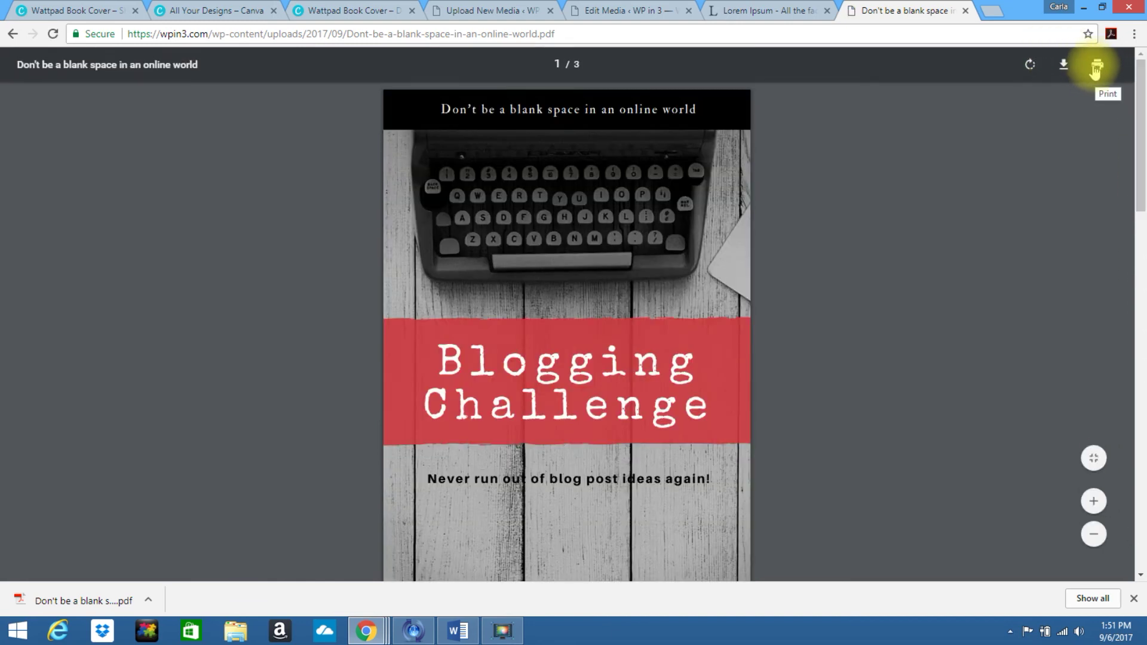
{"action": "left_click", "coordinate": [1063, 66]}
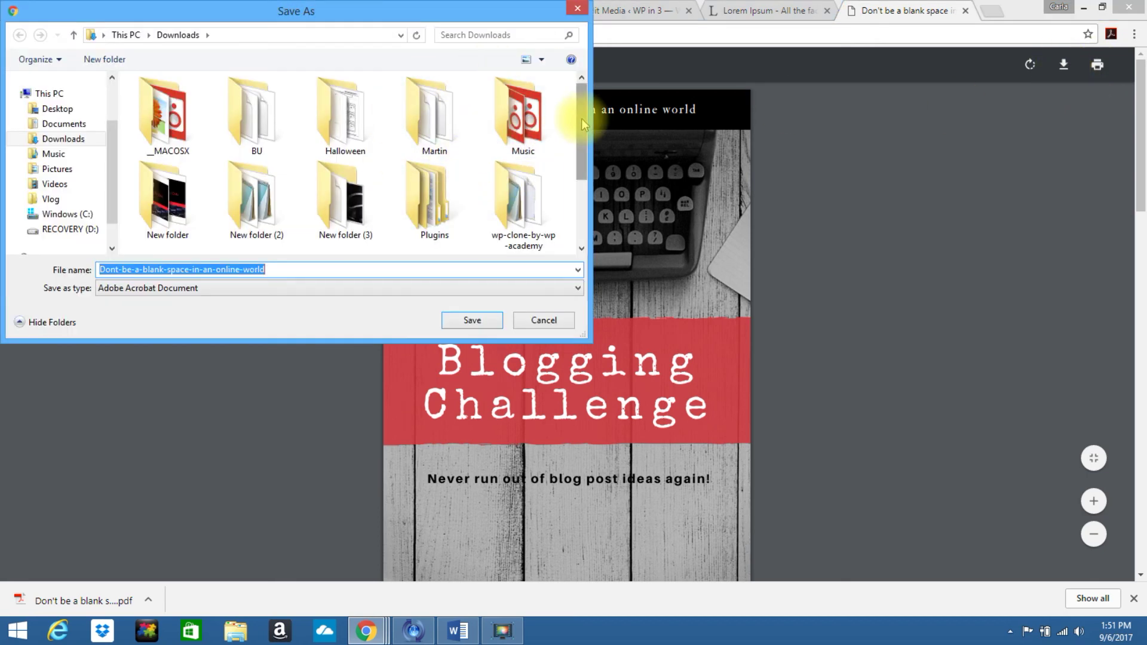
{"action": "left_click_drag", "start_coordinate": [581, 118], "coordinate": [584, 173]}
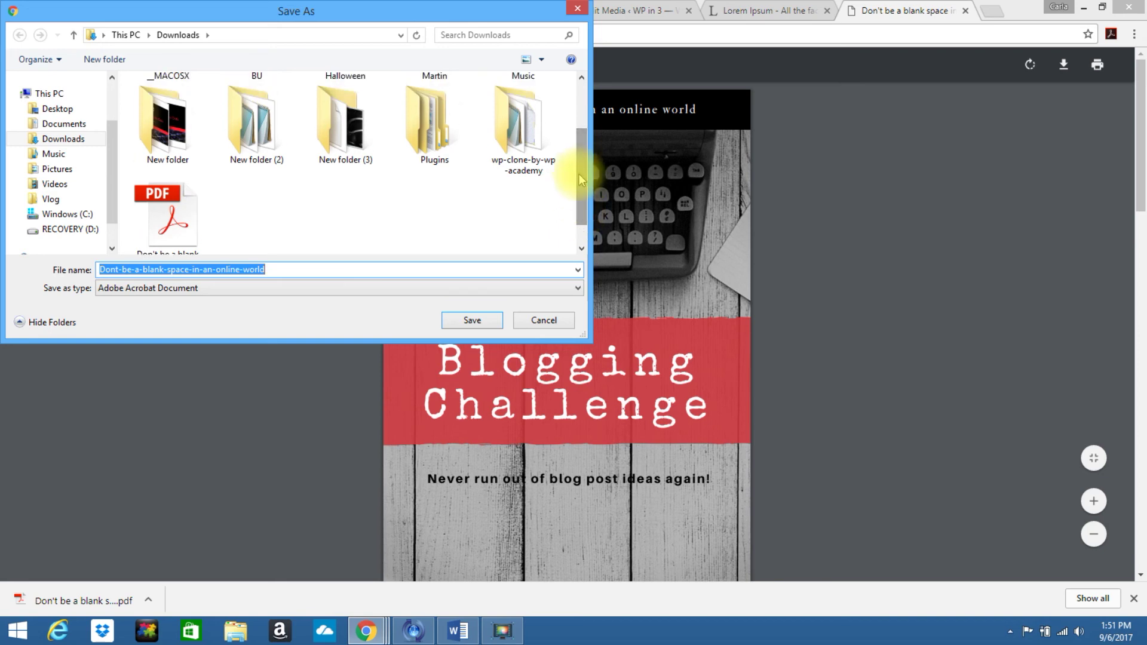
{"action": "left_click", "coordinate": [542, 317]}
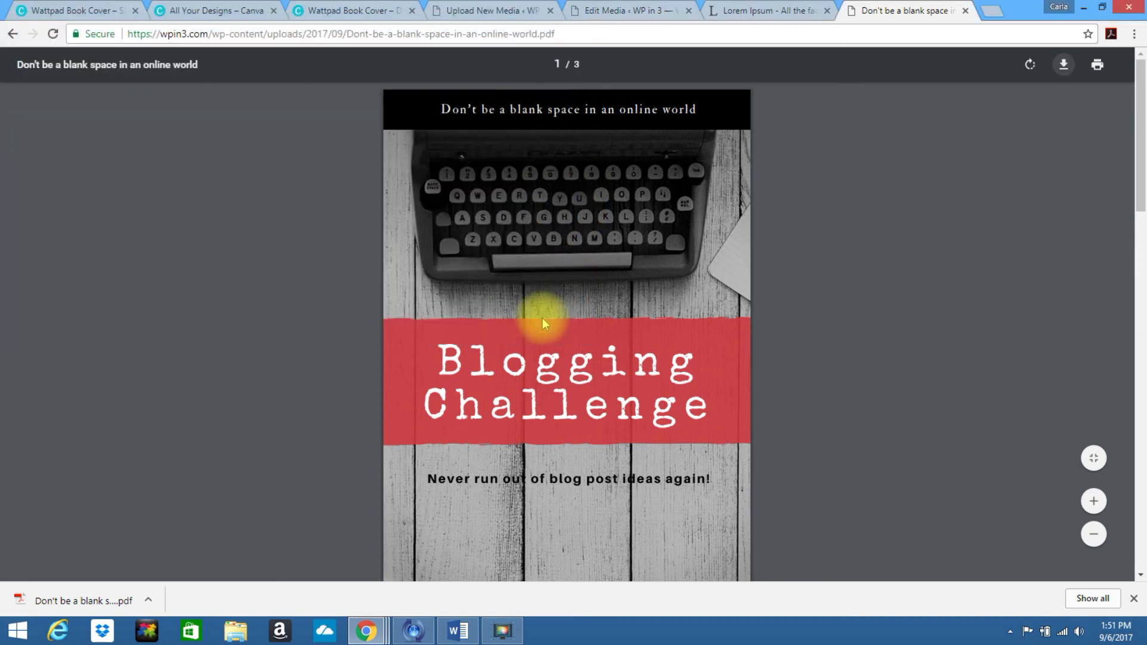